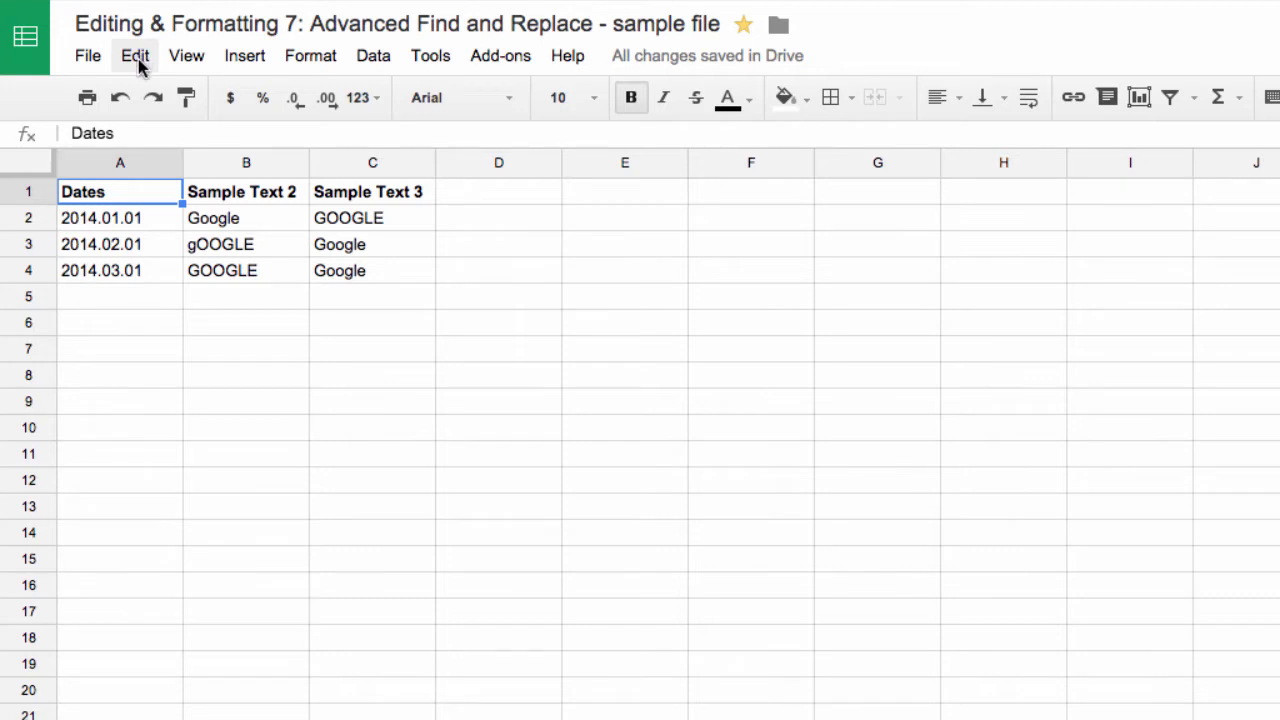
Open Find and replace for the dates in A2:A4, with "." as the search text and "/" as the replacement
click(137, 58)
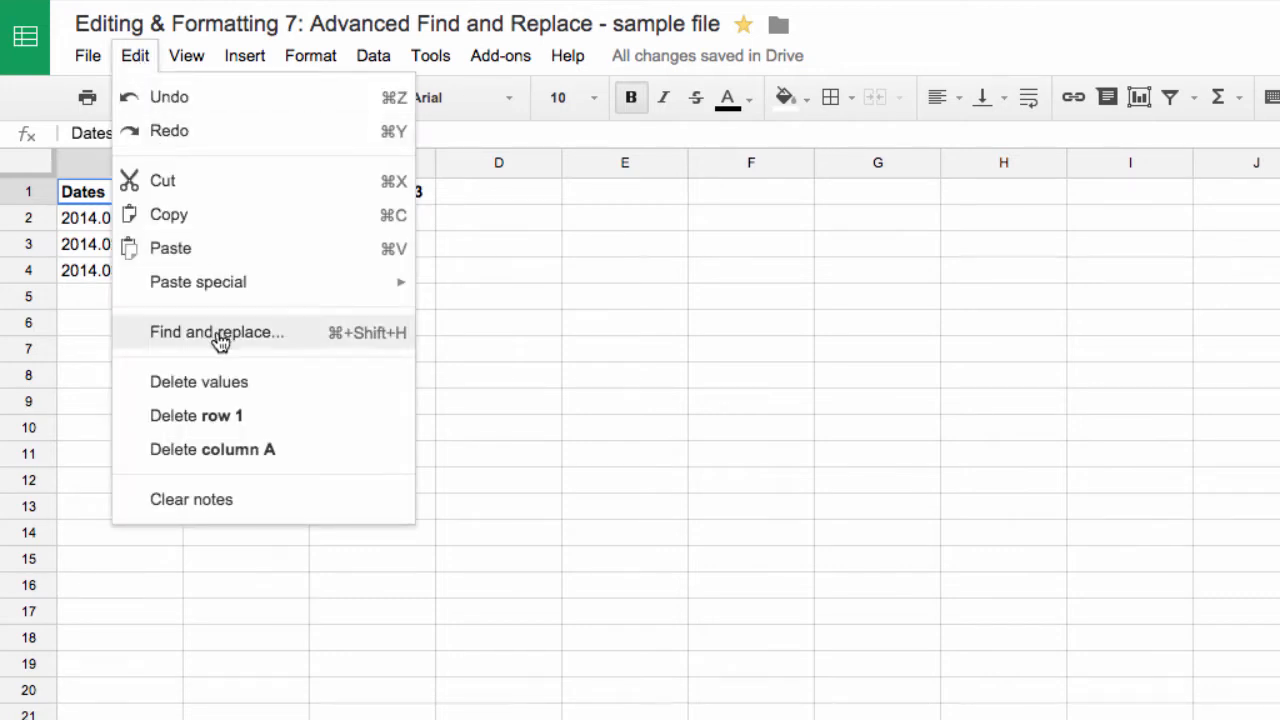
click(571, 348)
click(121, 218)
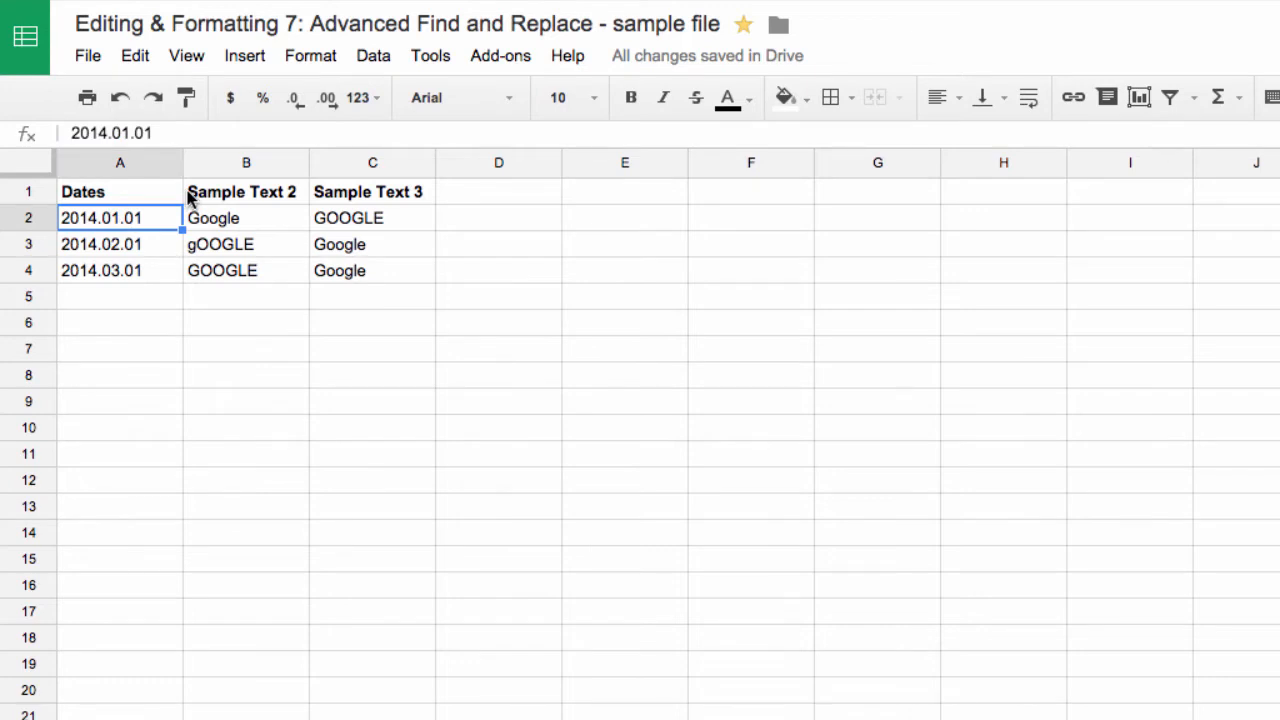
key(ctrl+h)
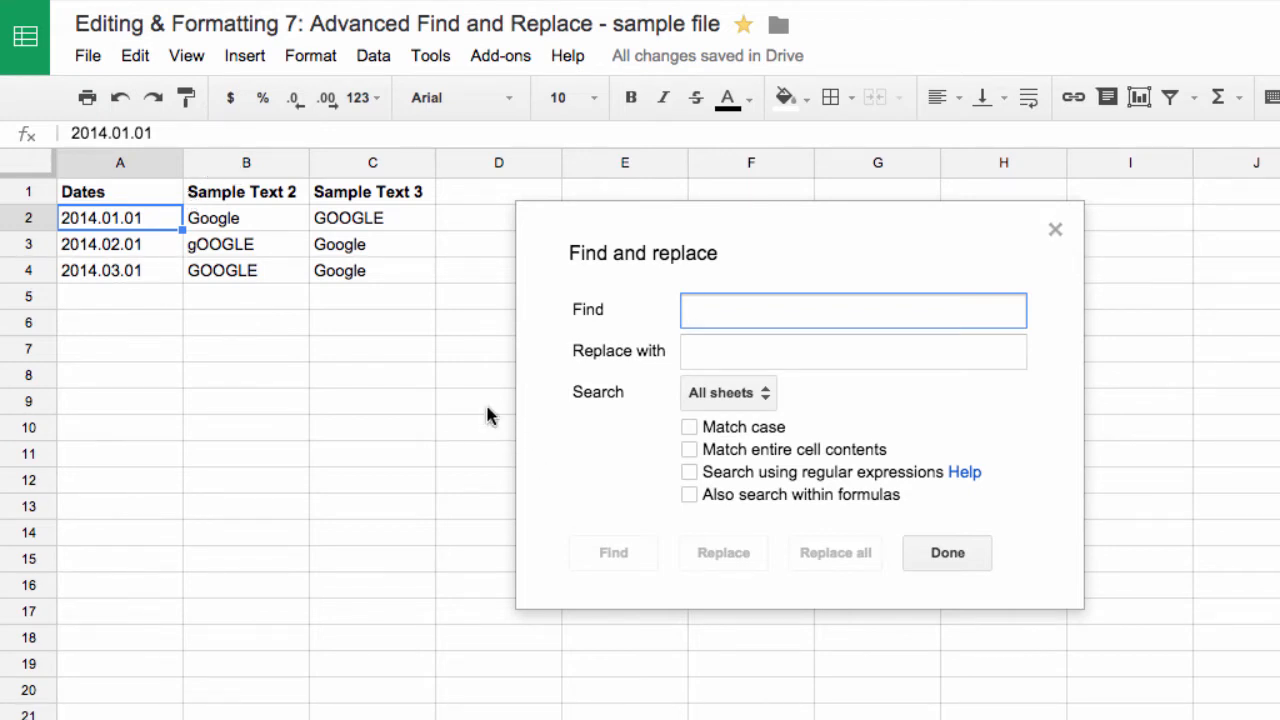
drag(150, 222, 132, 274)
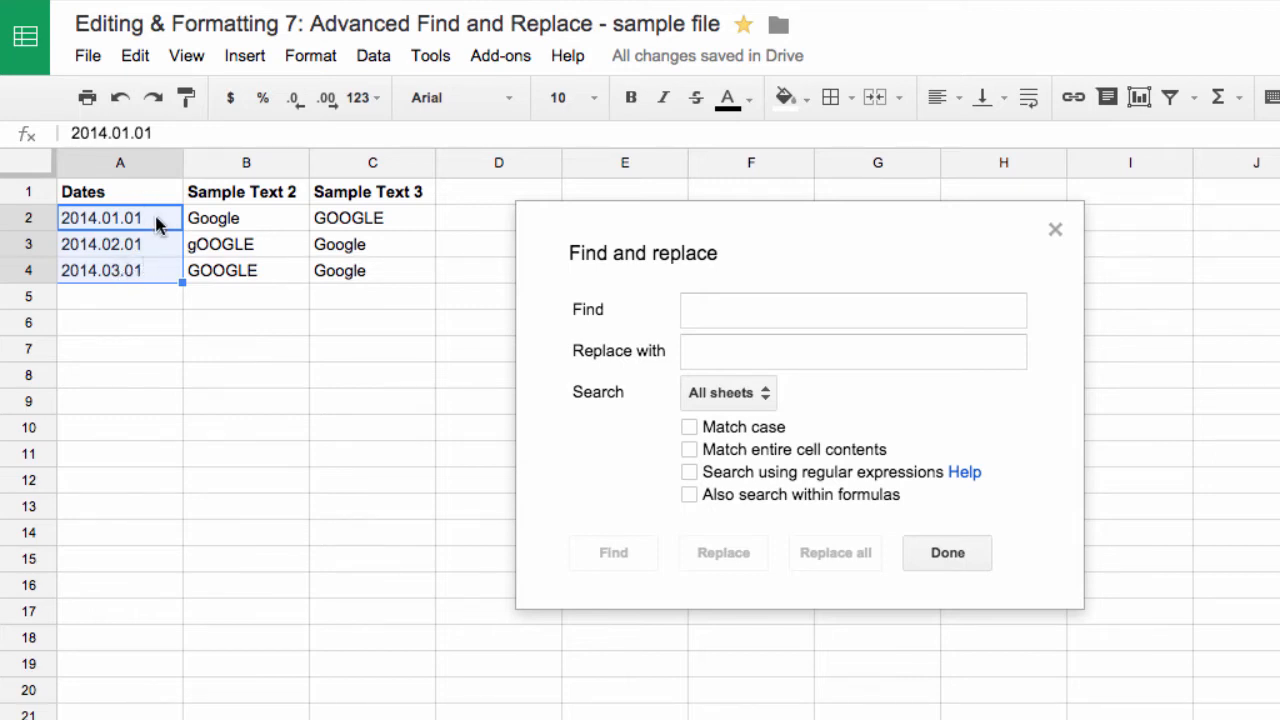
click(724, 318)
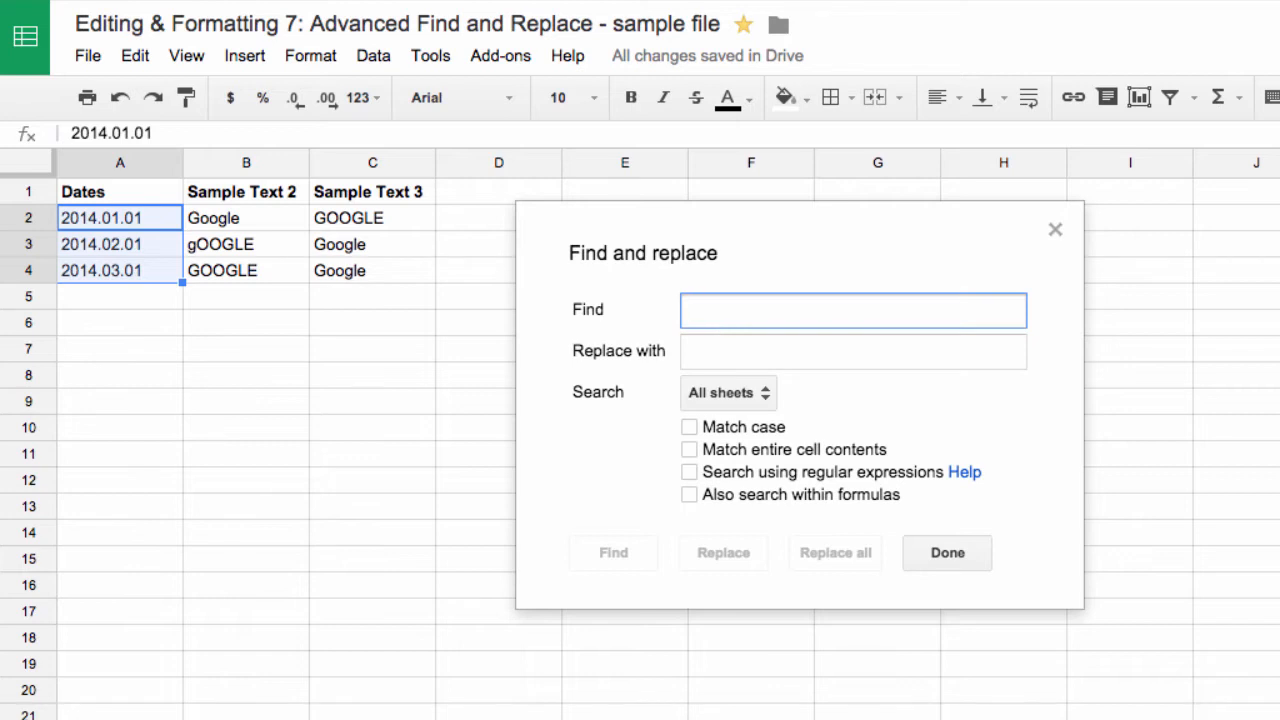
text(.)
click(703, 356)
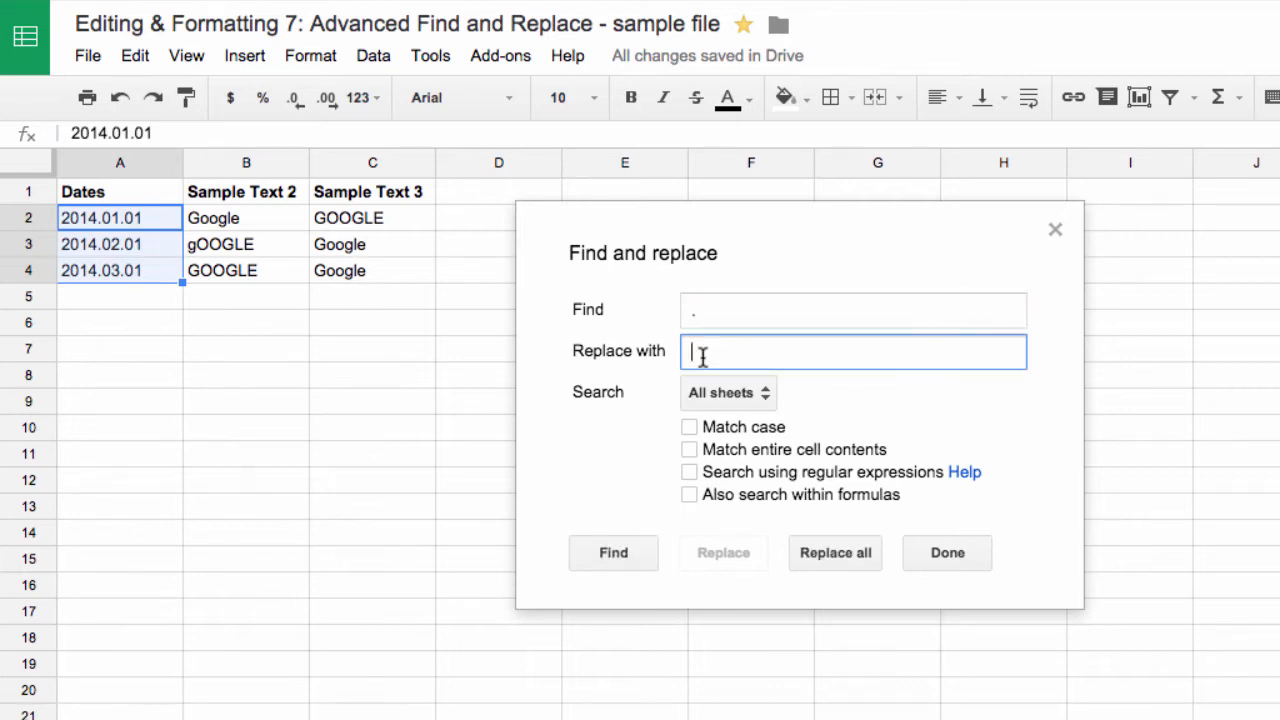
Limit the search to the specific range Sheet1!A2:A4, replace all matches and close the dialog
click(768, 396)
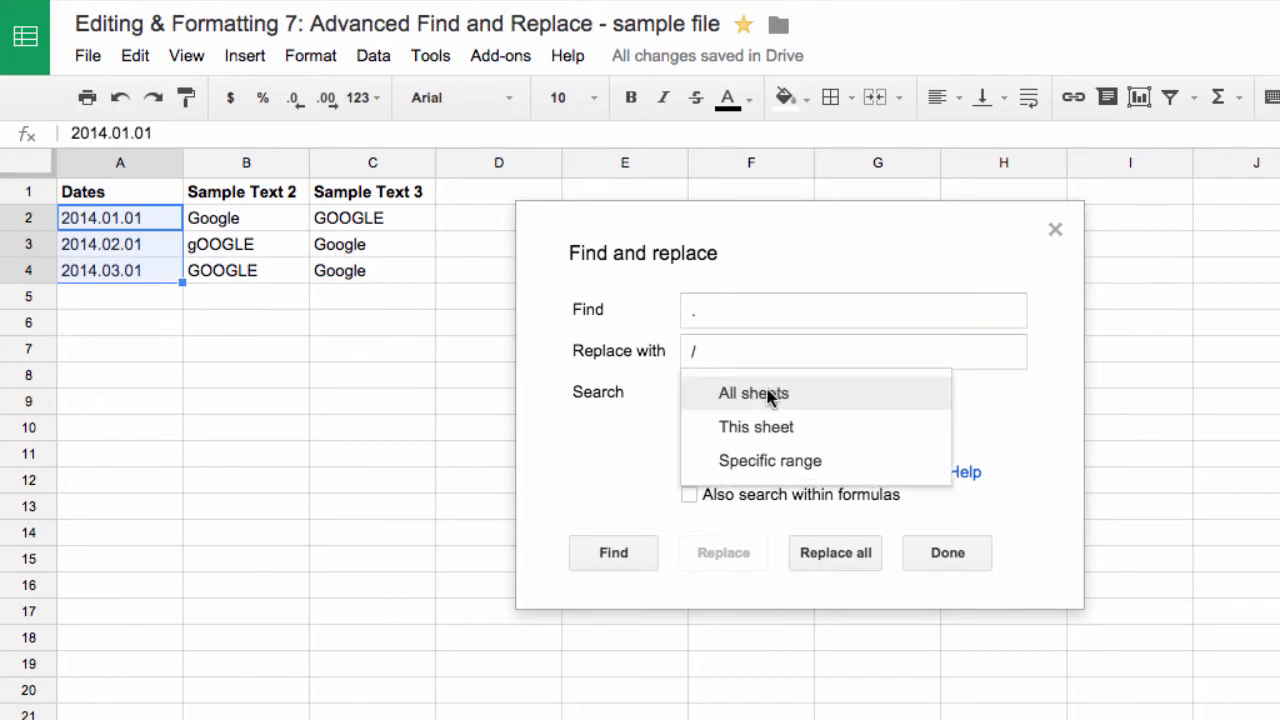
click(778, 472)
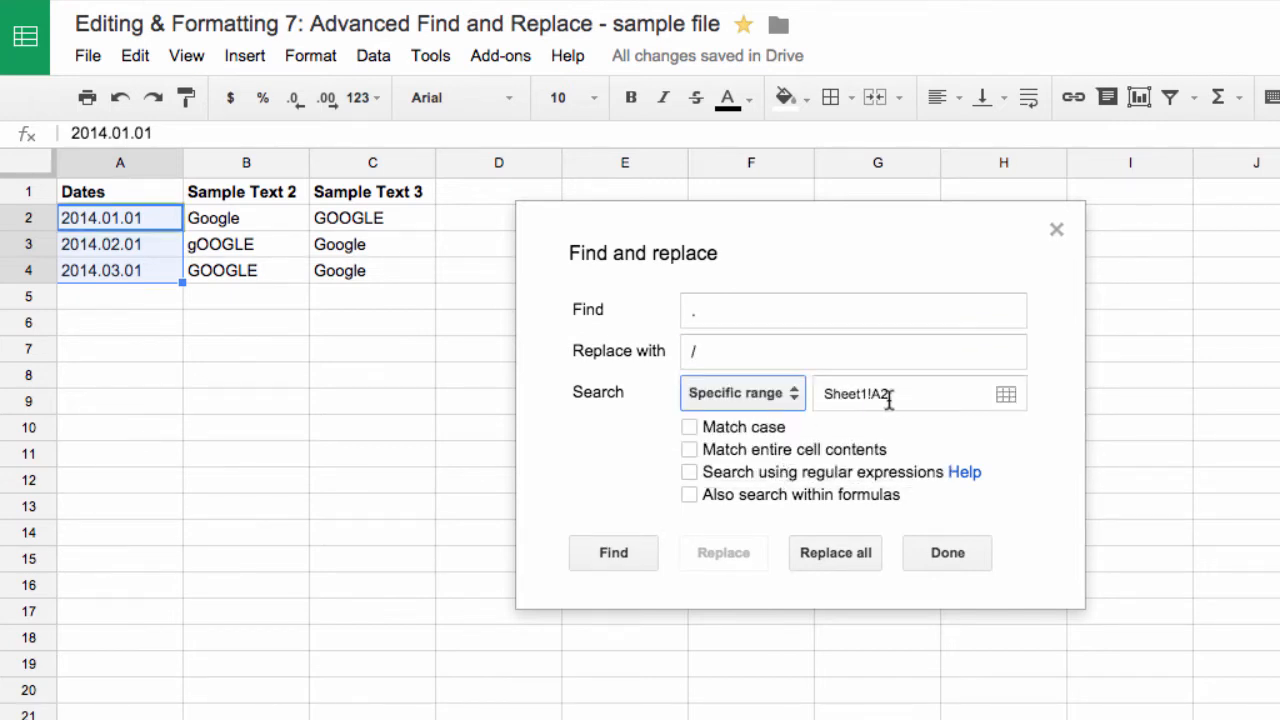
click(1006, 394)
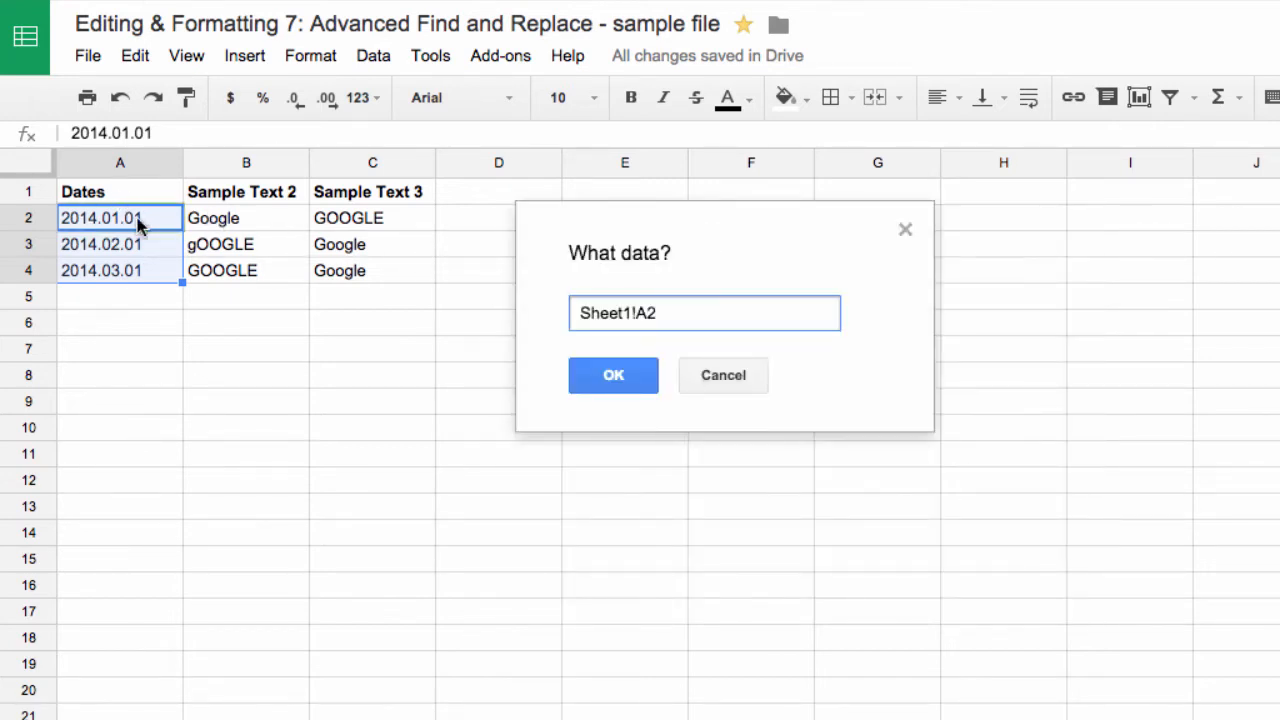
drag(137, 223, 129, 280)
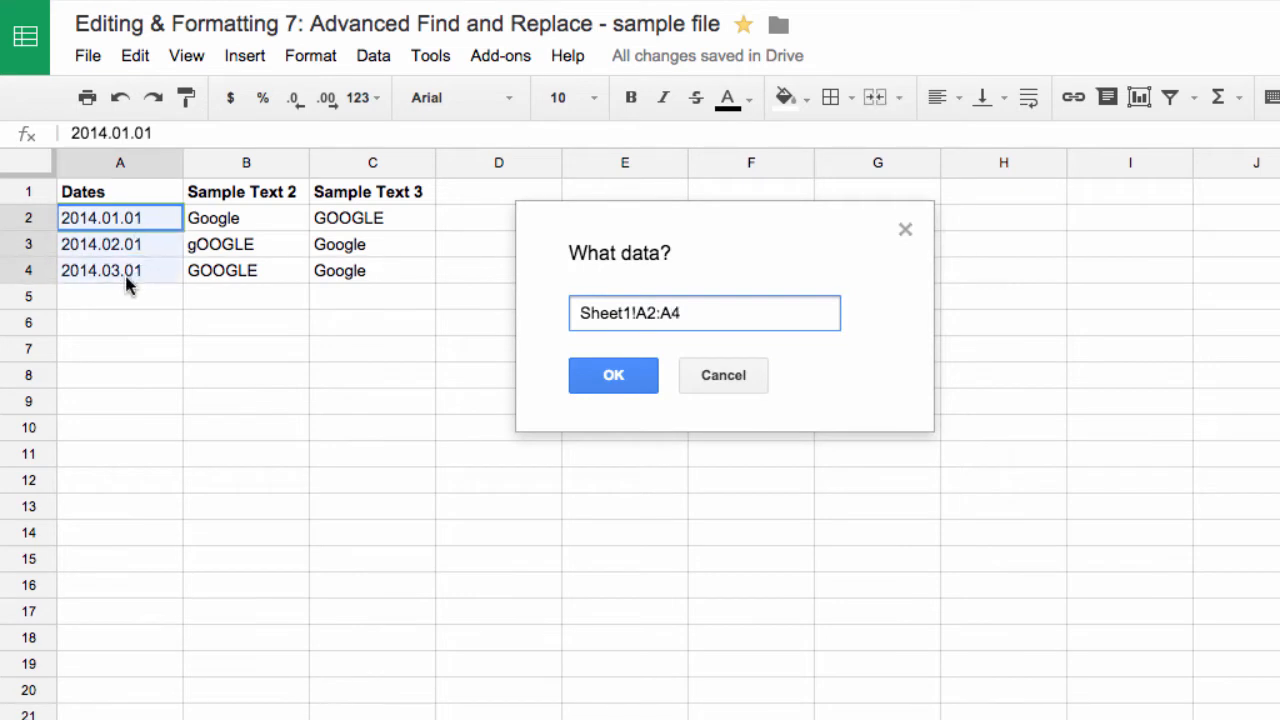
click(616, 385)
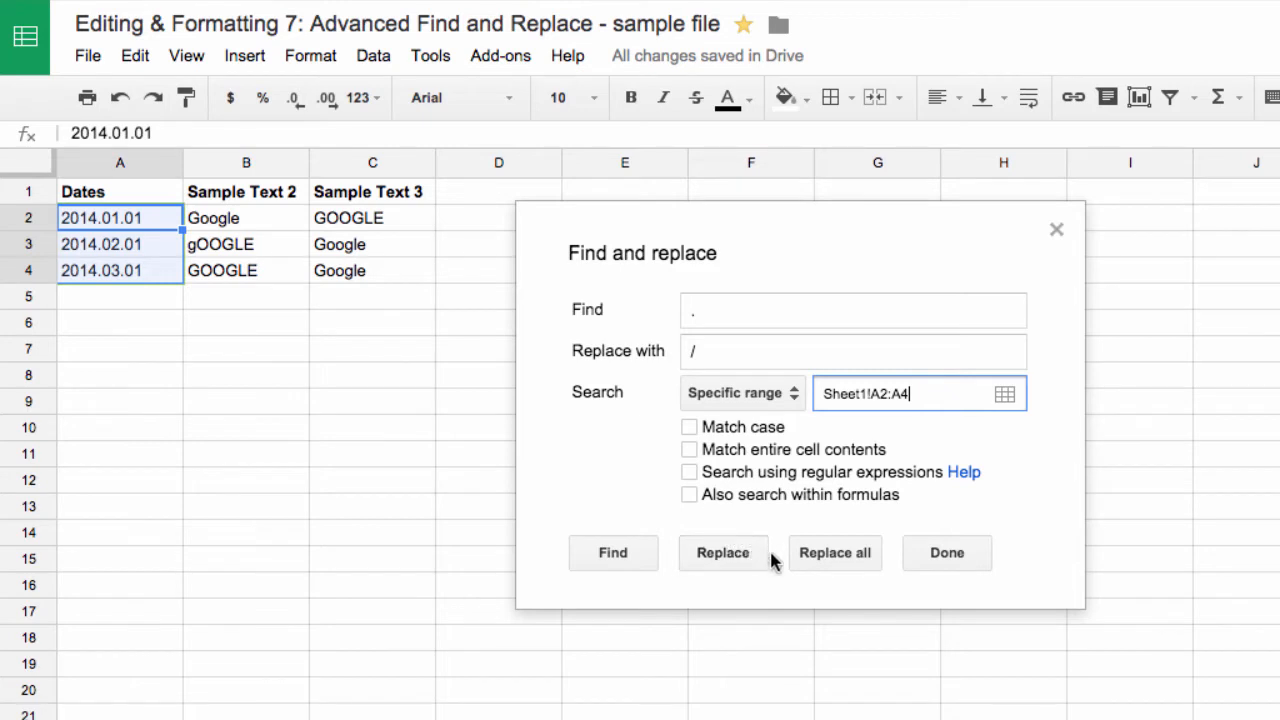
click(835, 556)
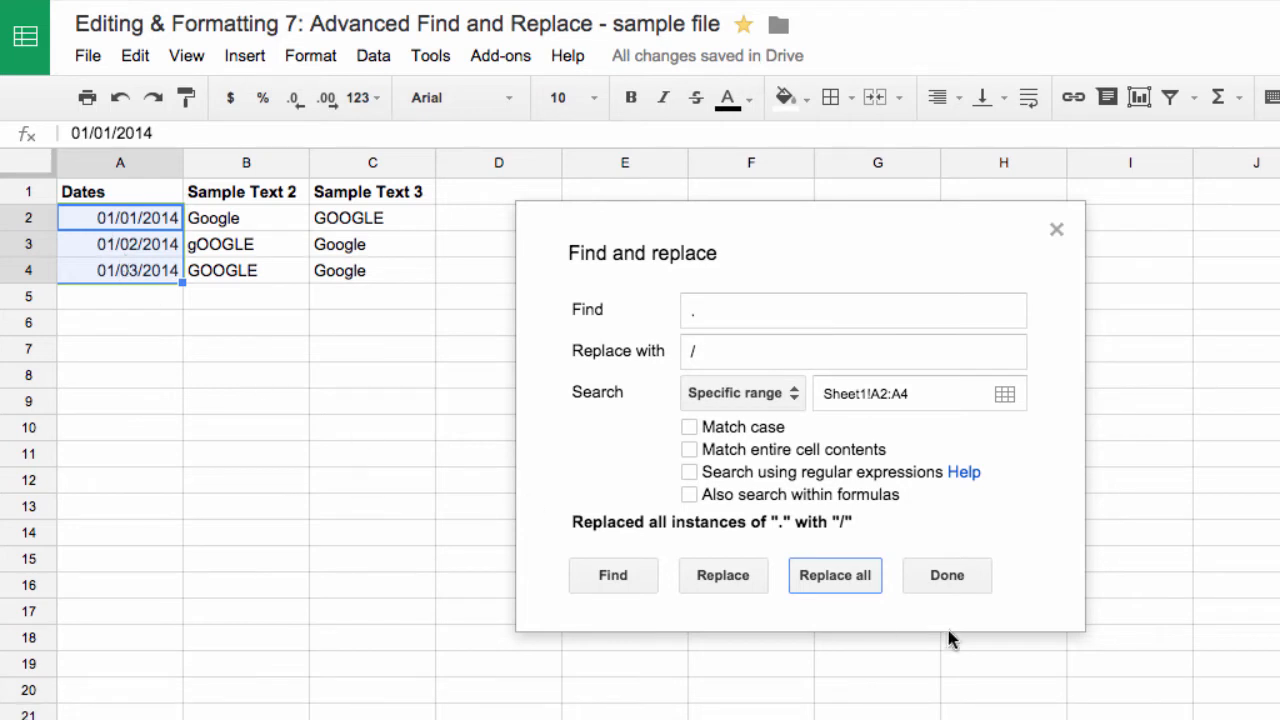
click(955, 580)
Search this sheet for "Google" with Match case enabled, stepping through all the matches
key(super+shift+h)
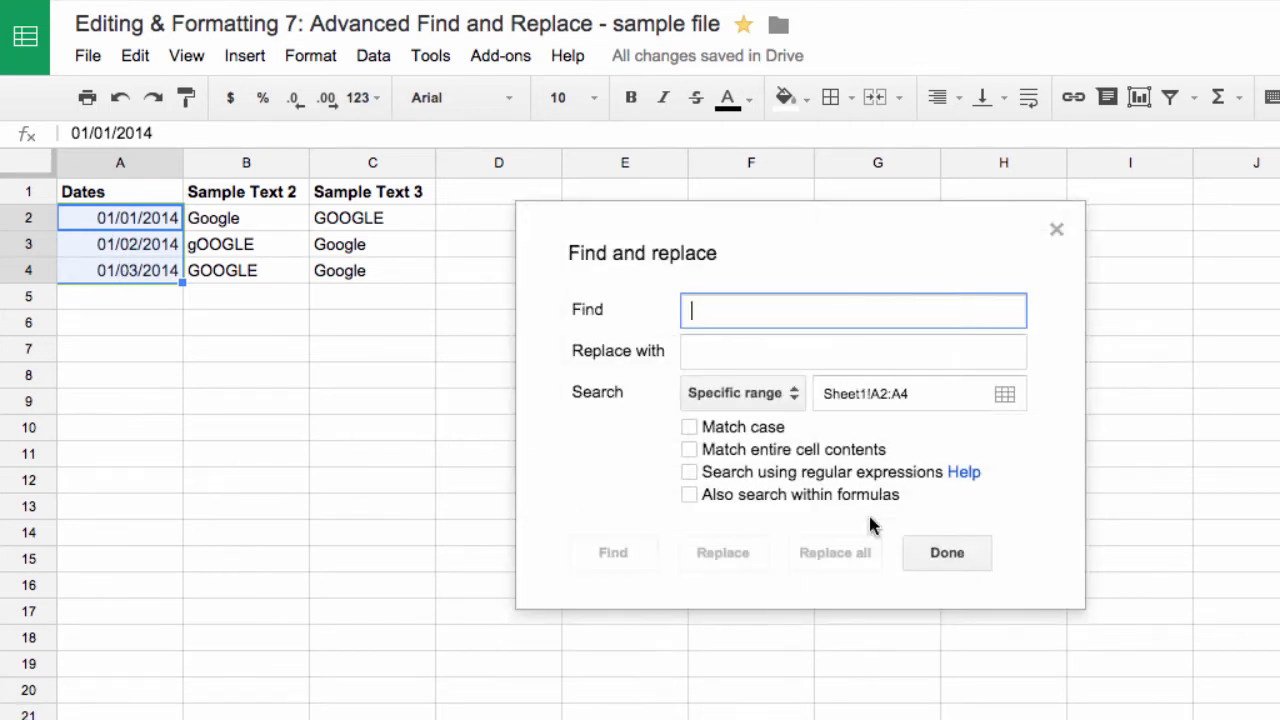
text(Google)
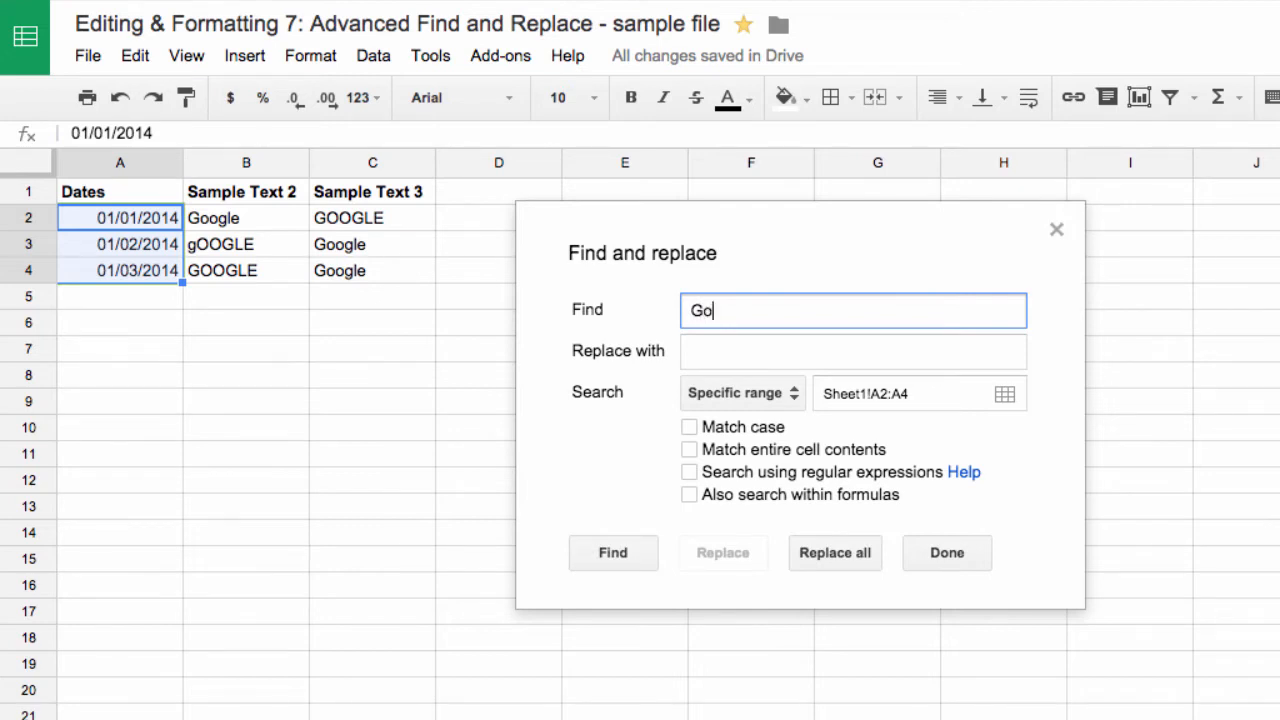
click(796, 396)
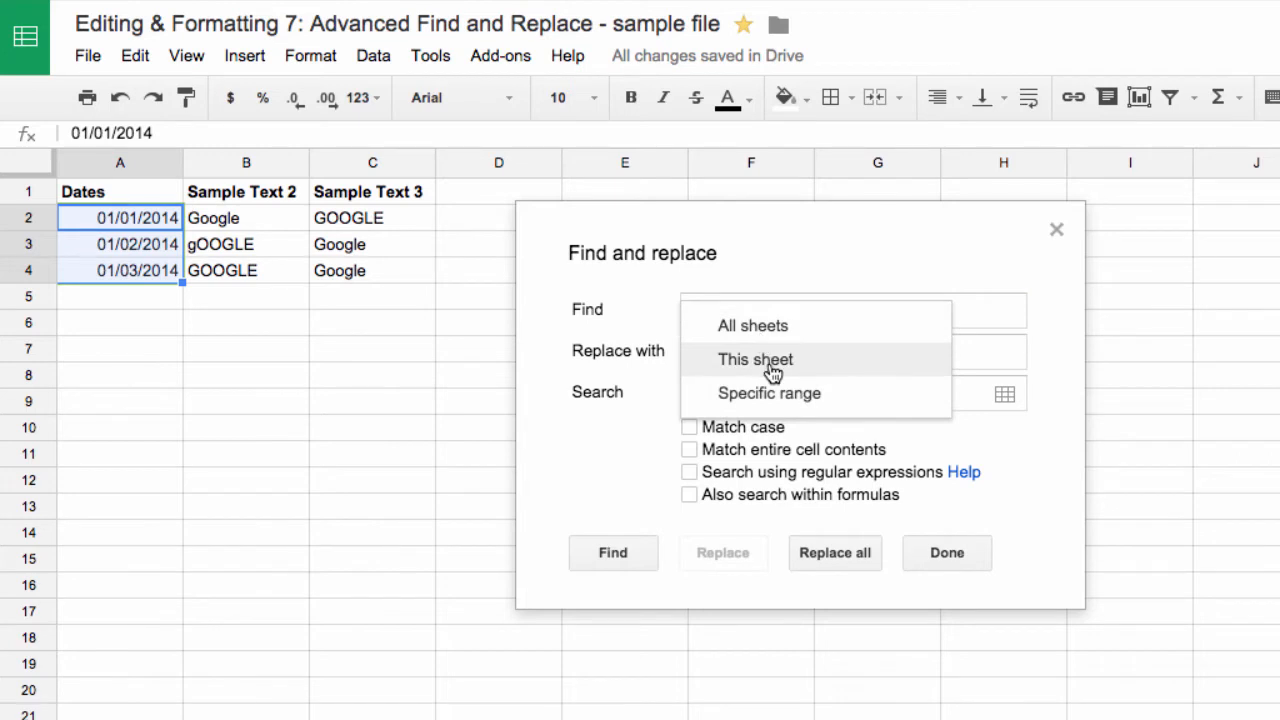
click(768, 362)
click(691, 430)
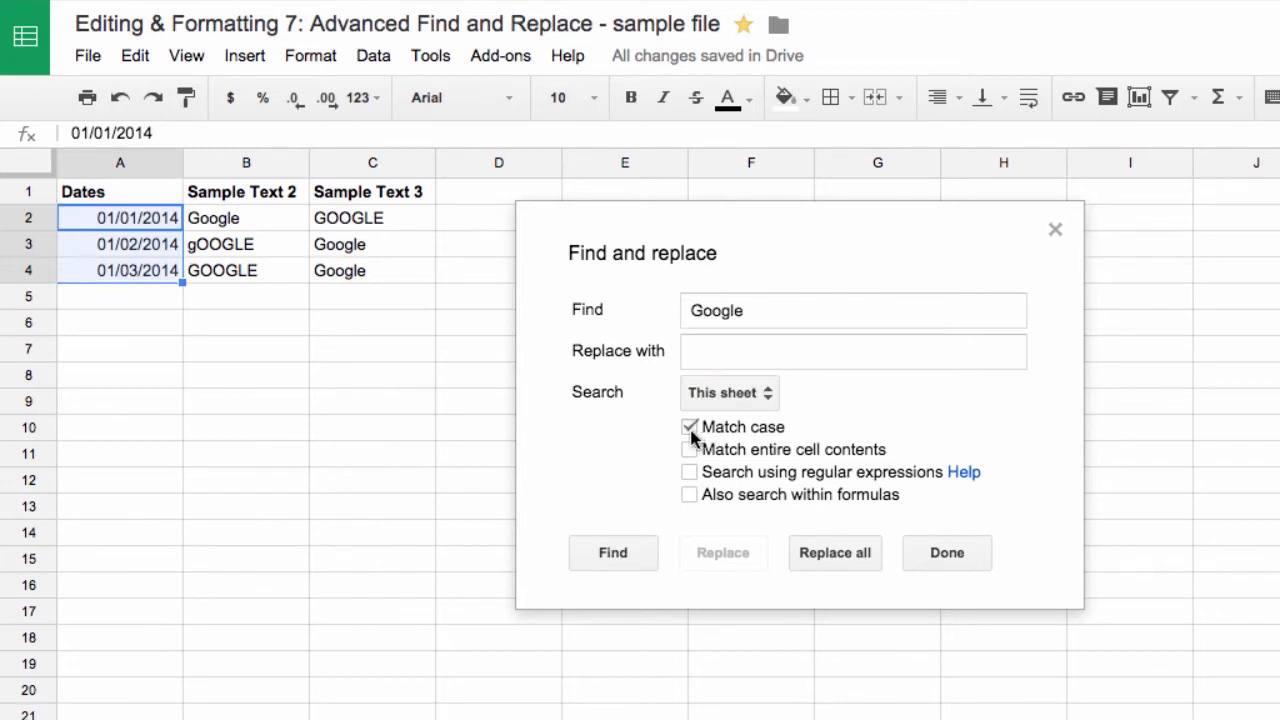
click(613, 553)
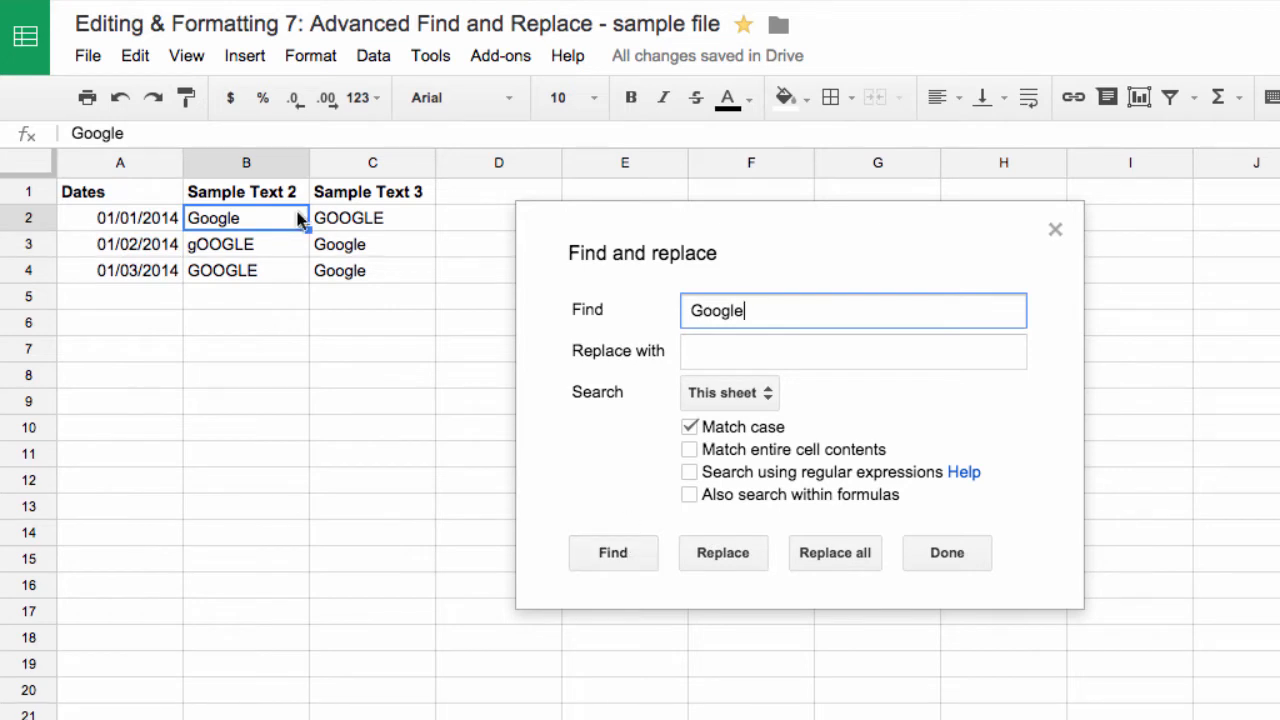
click(613, 553)
click(613, 553)
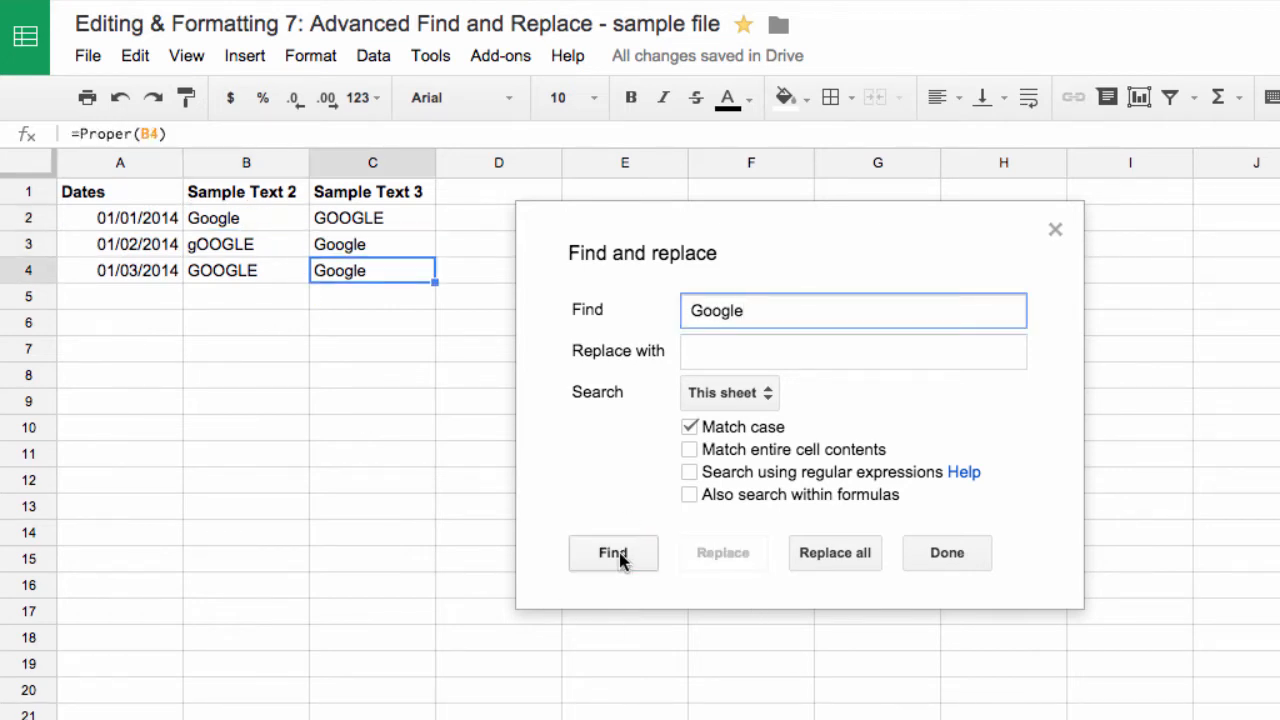
click(613, 553)
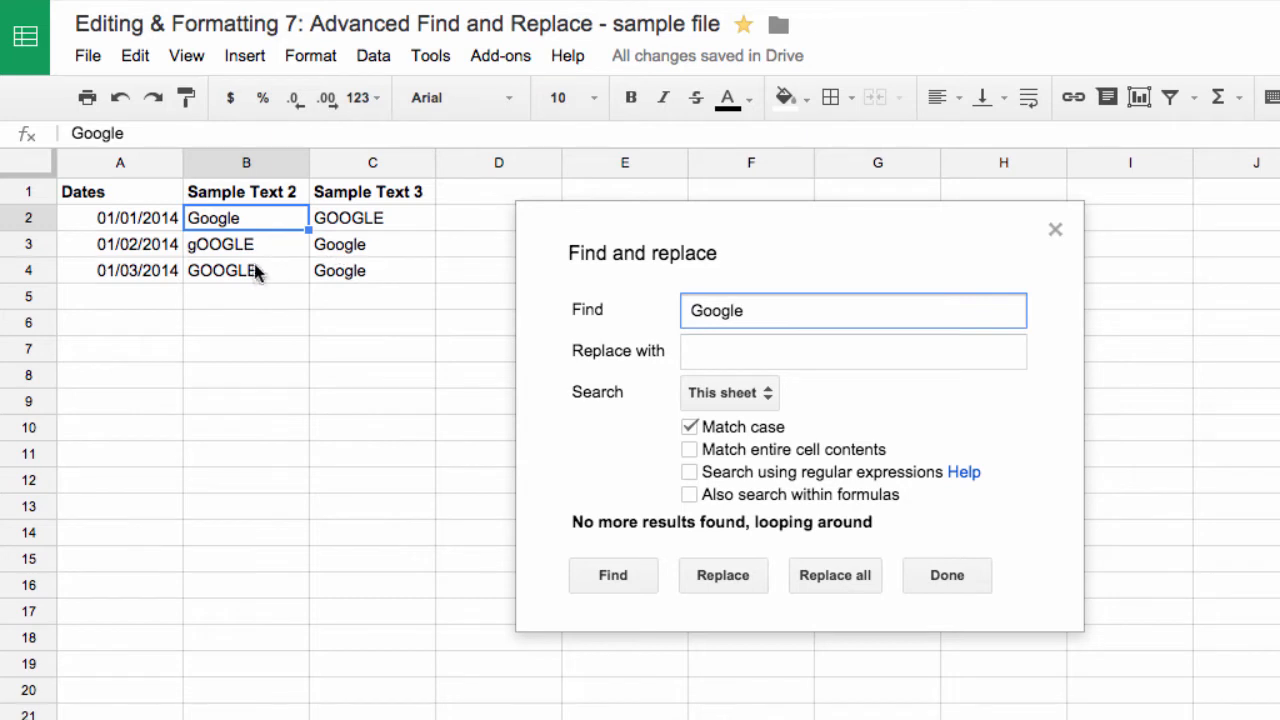
Disable Match case and step through all the "Google" matches on this sheet again
click(690, 427)
click(613, 575)
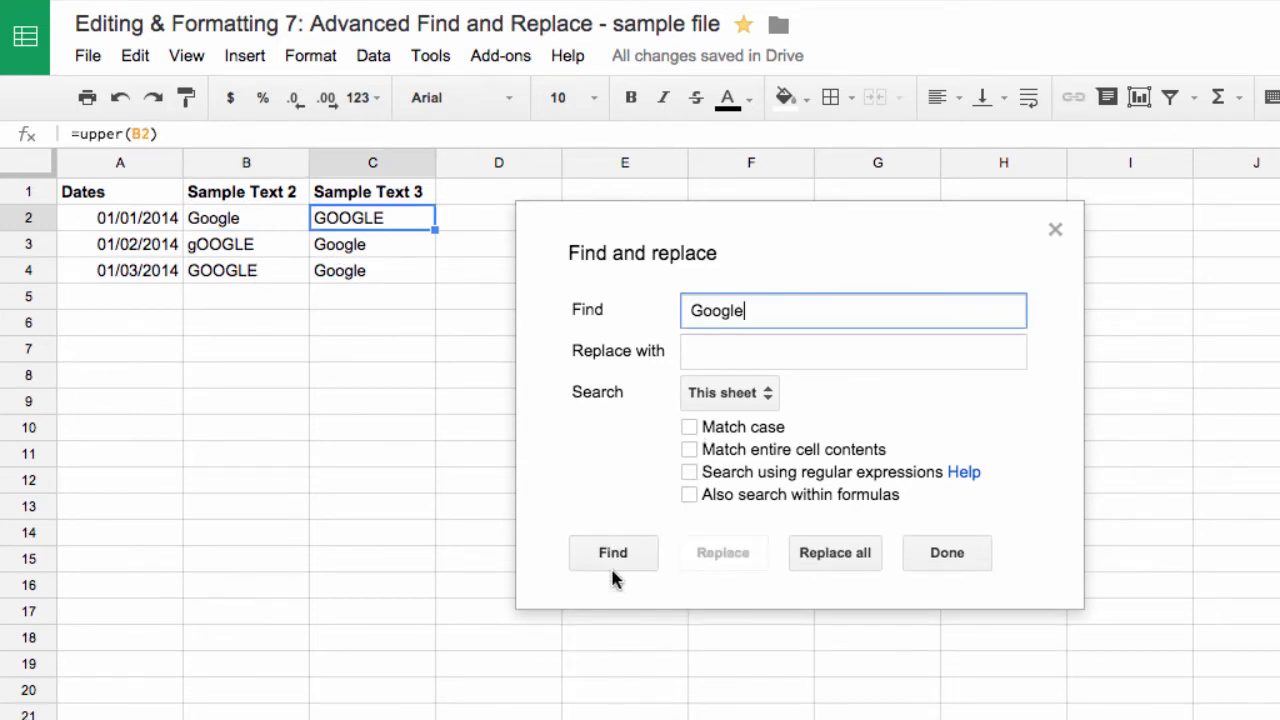
click(619, 554)
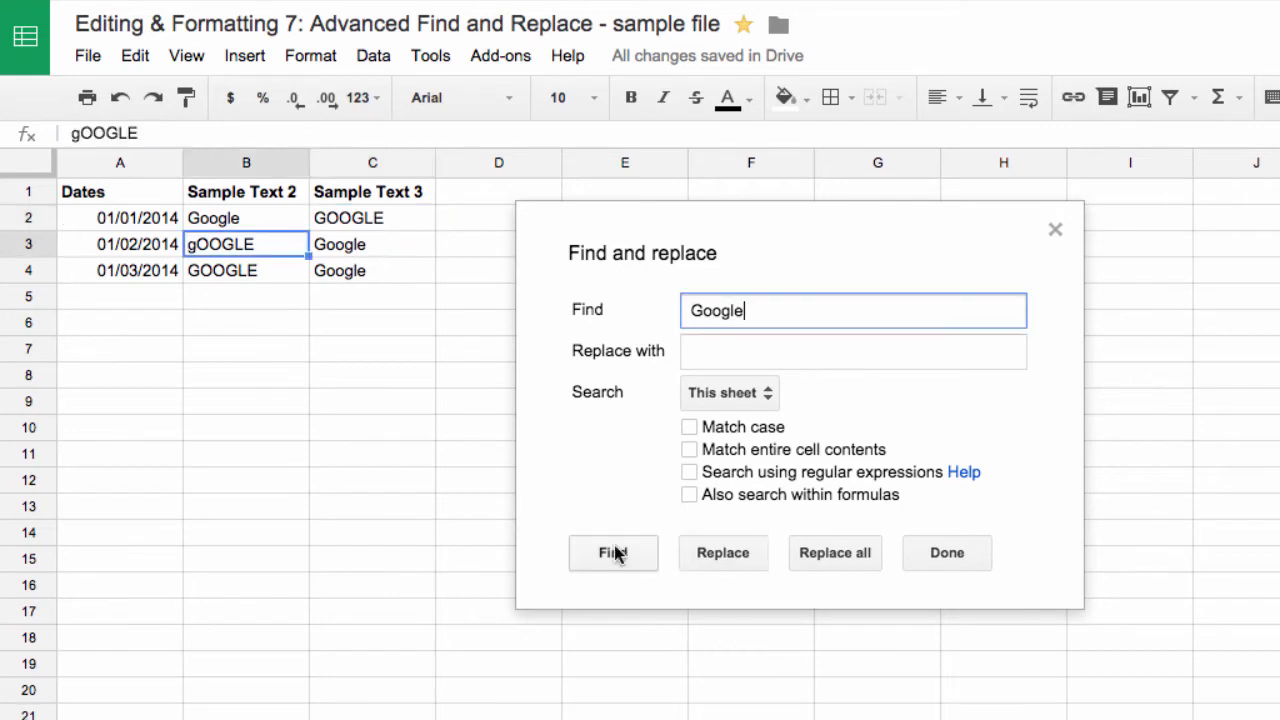
click(617, 554)
click(615, 554)
click(615, 554)
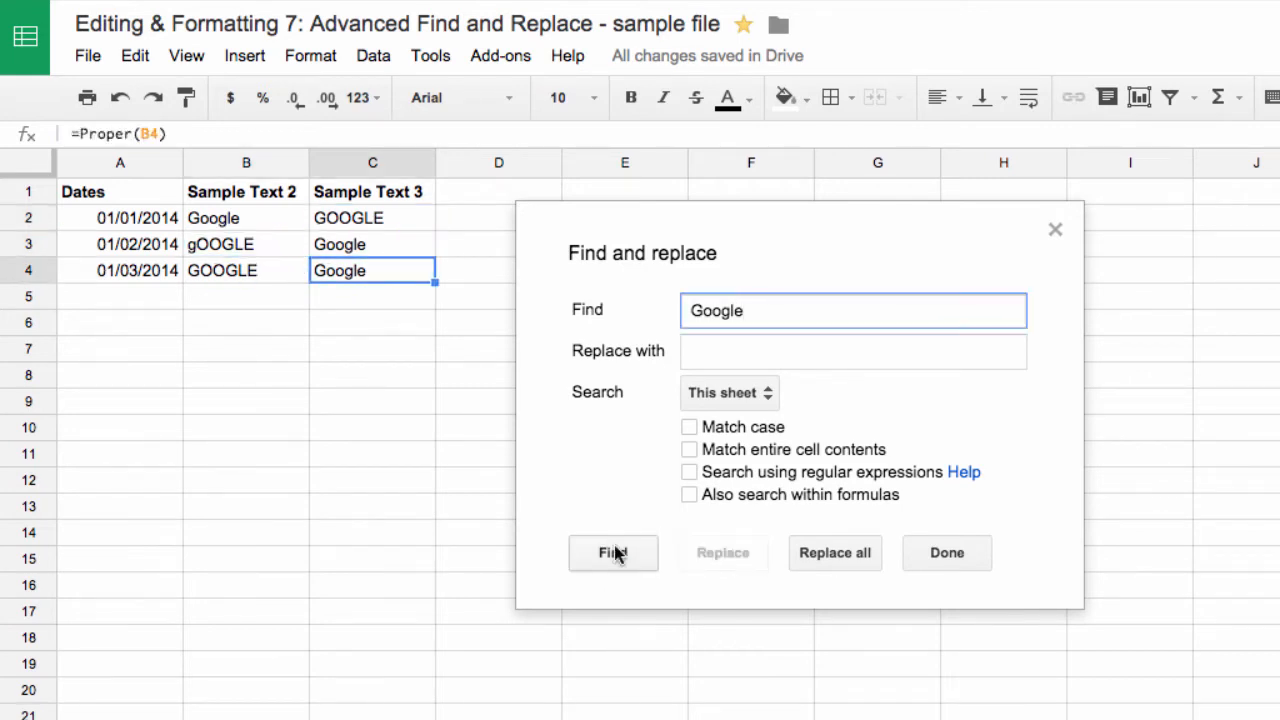
click(615, 554)
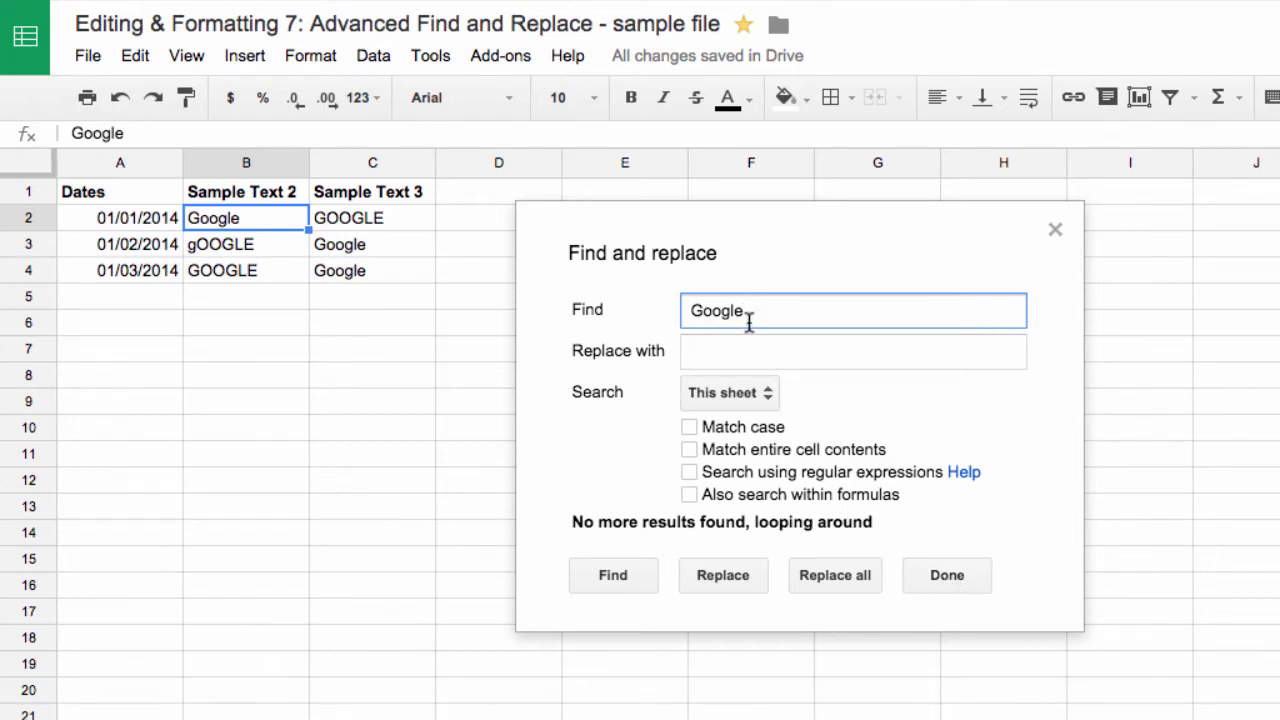
Include formulas in the search, replace "upper" with "proper" in the C2 formula, and close the dialog
click(689, 495)
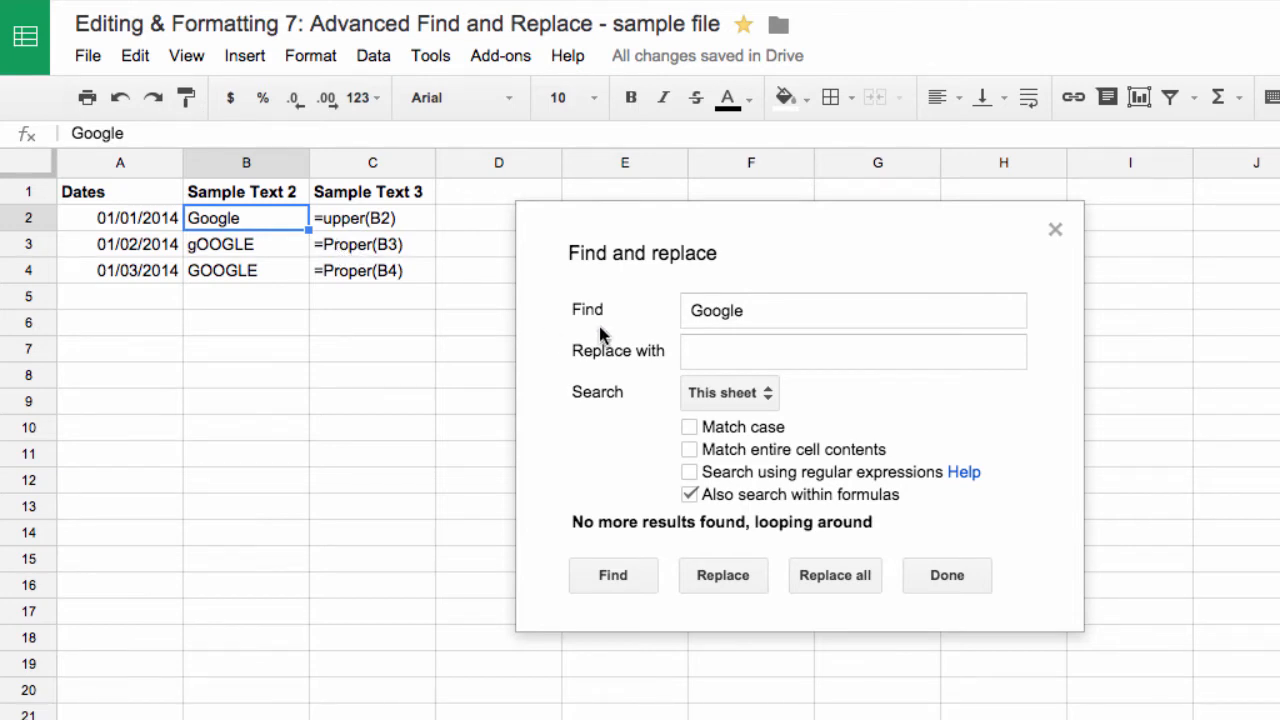
double_click(684, 310)
text(u)
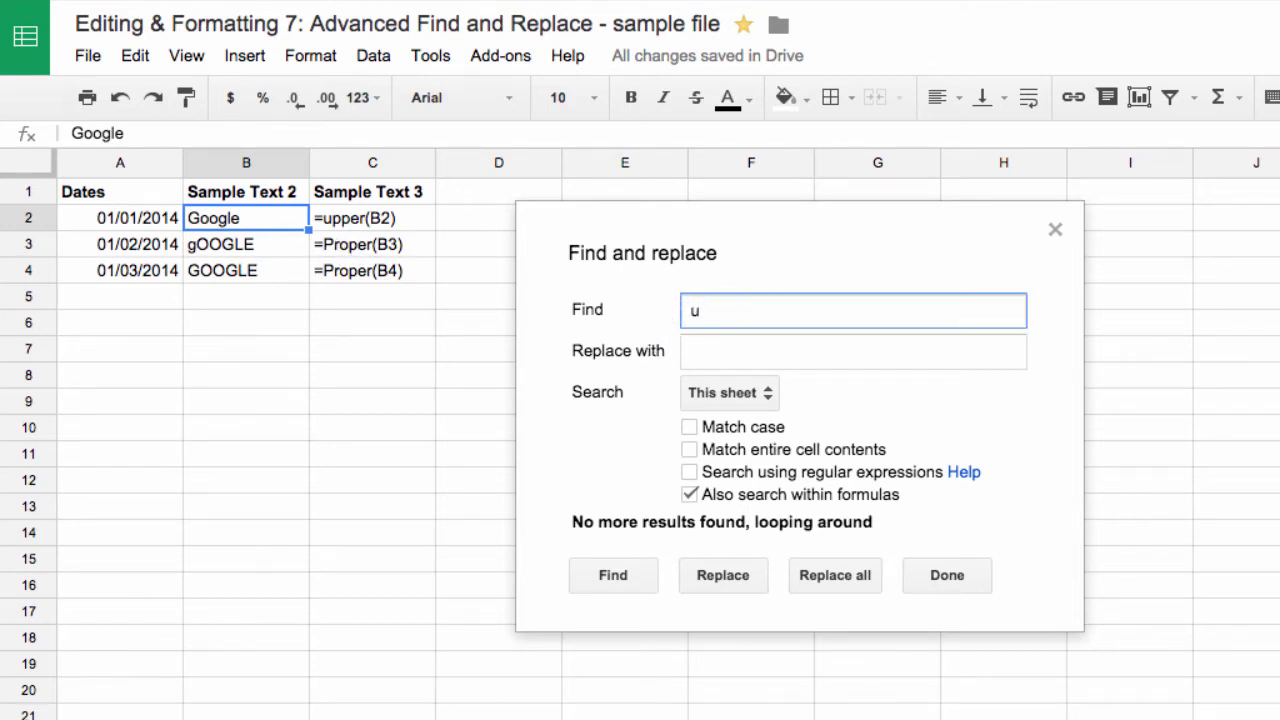
text(pper)
key(Tab)
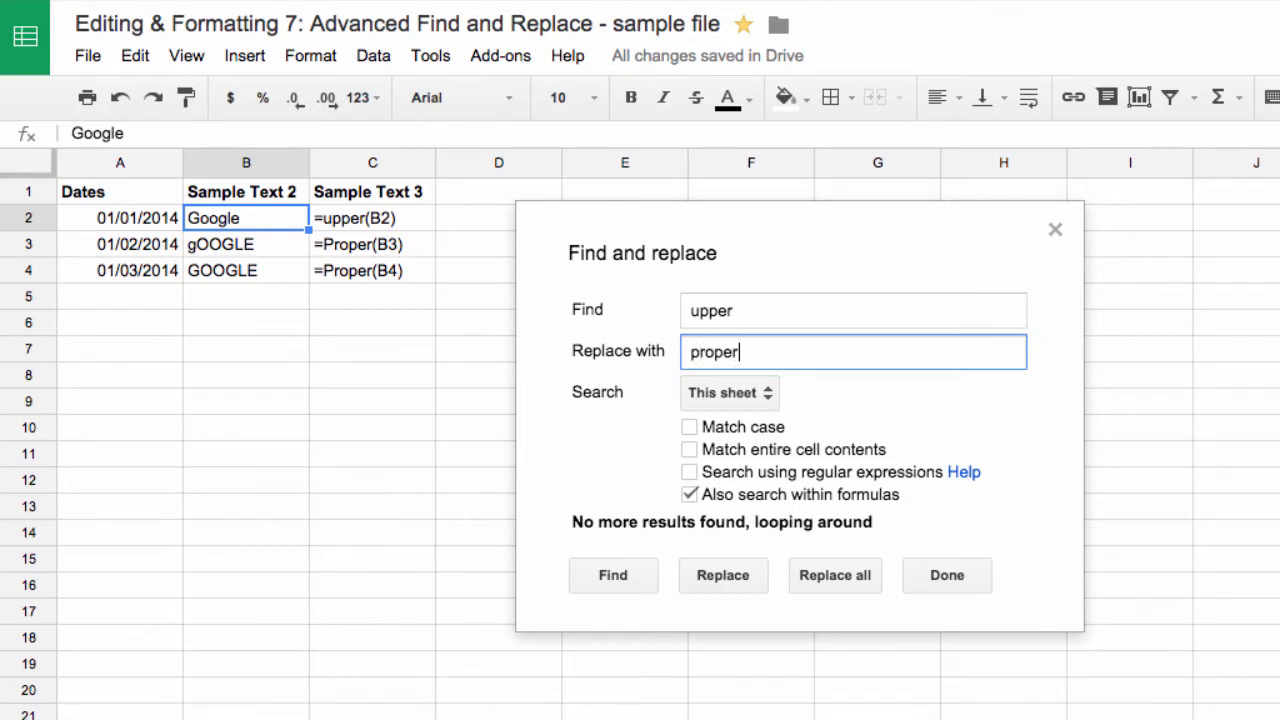
click(716, 577)
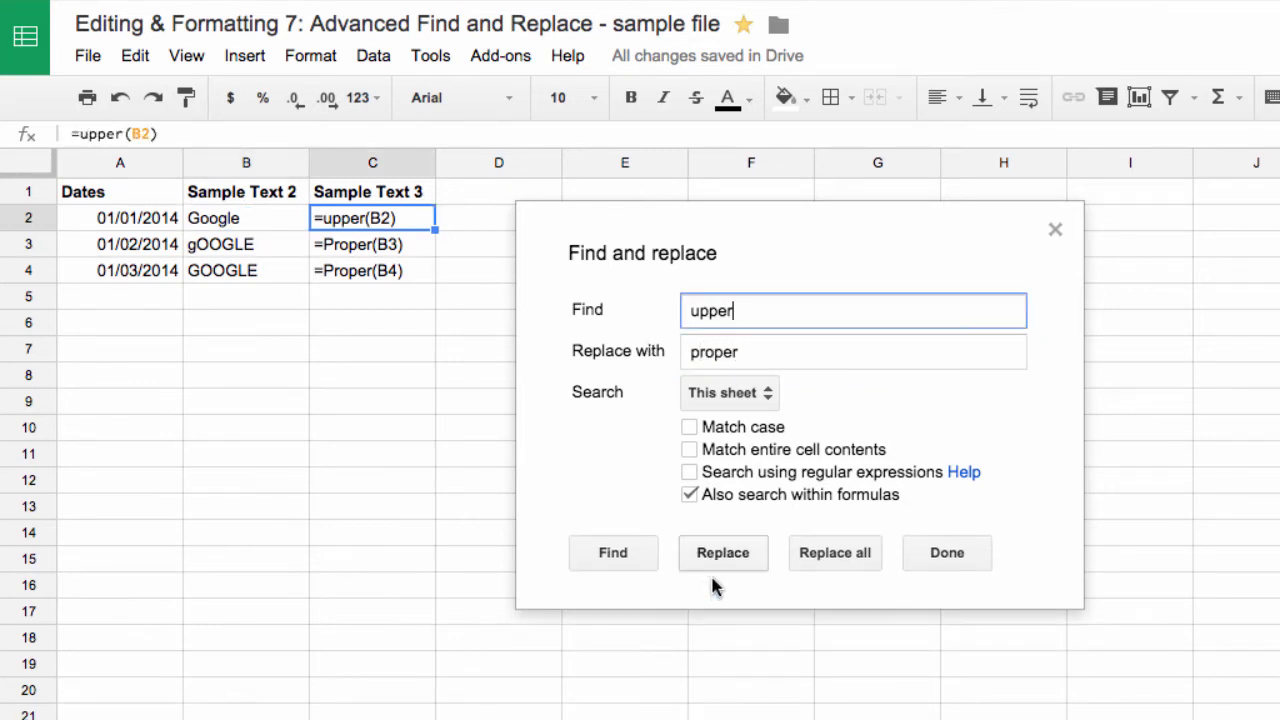
click(714, 558)
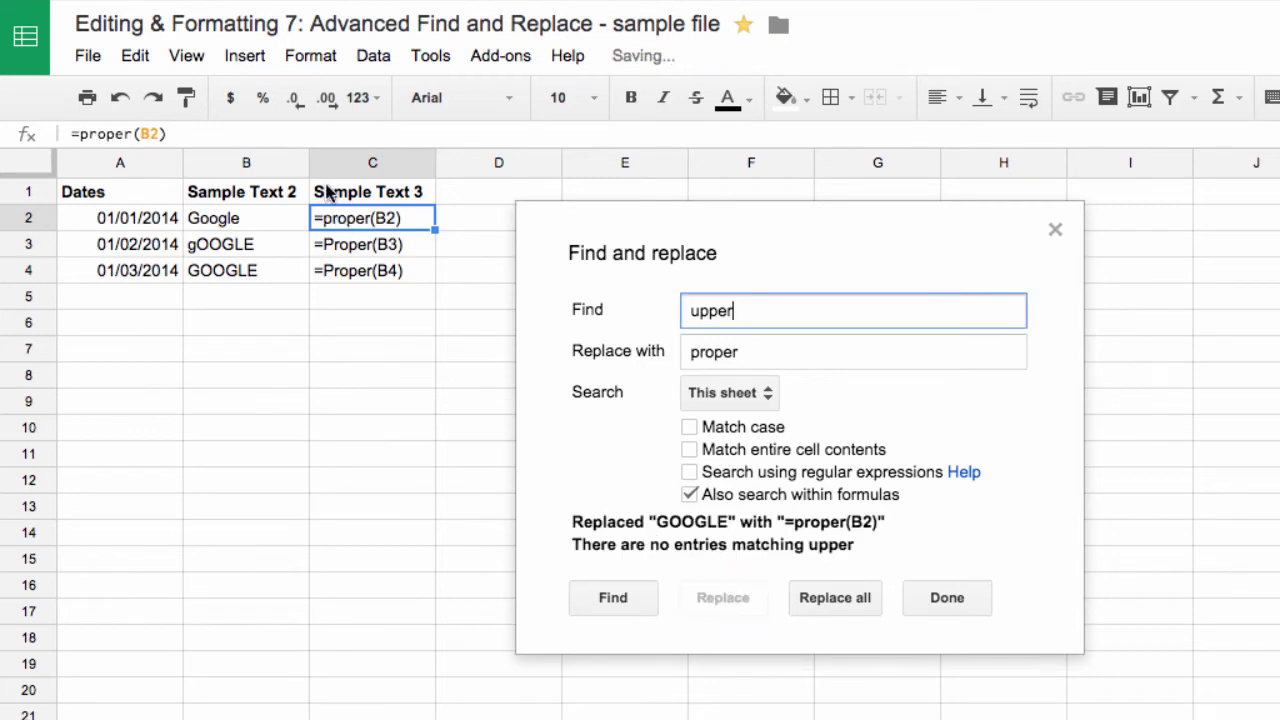
click(940, 602)
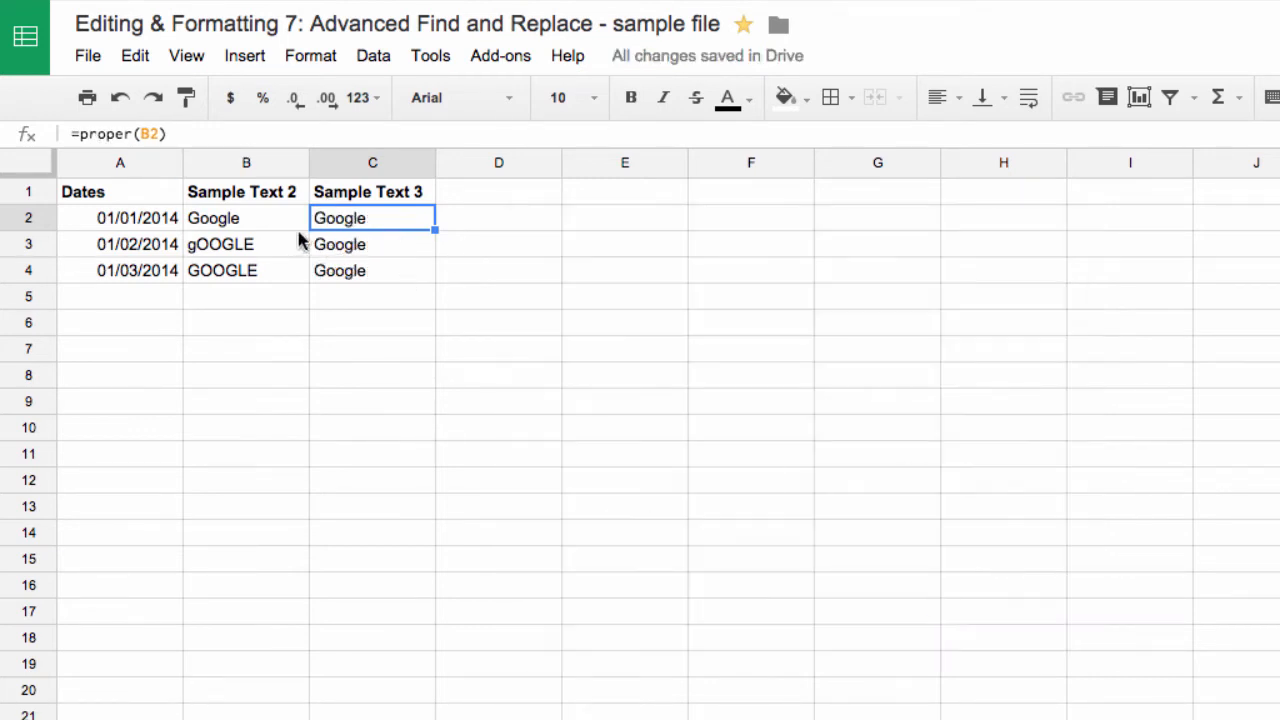
On Sheet2, set Find and replace to find "d." and replace with "New", with regular expressions and Match case enabled
key(ctrl+h)
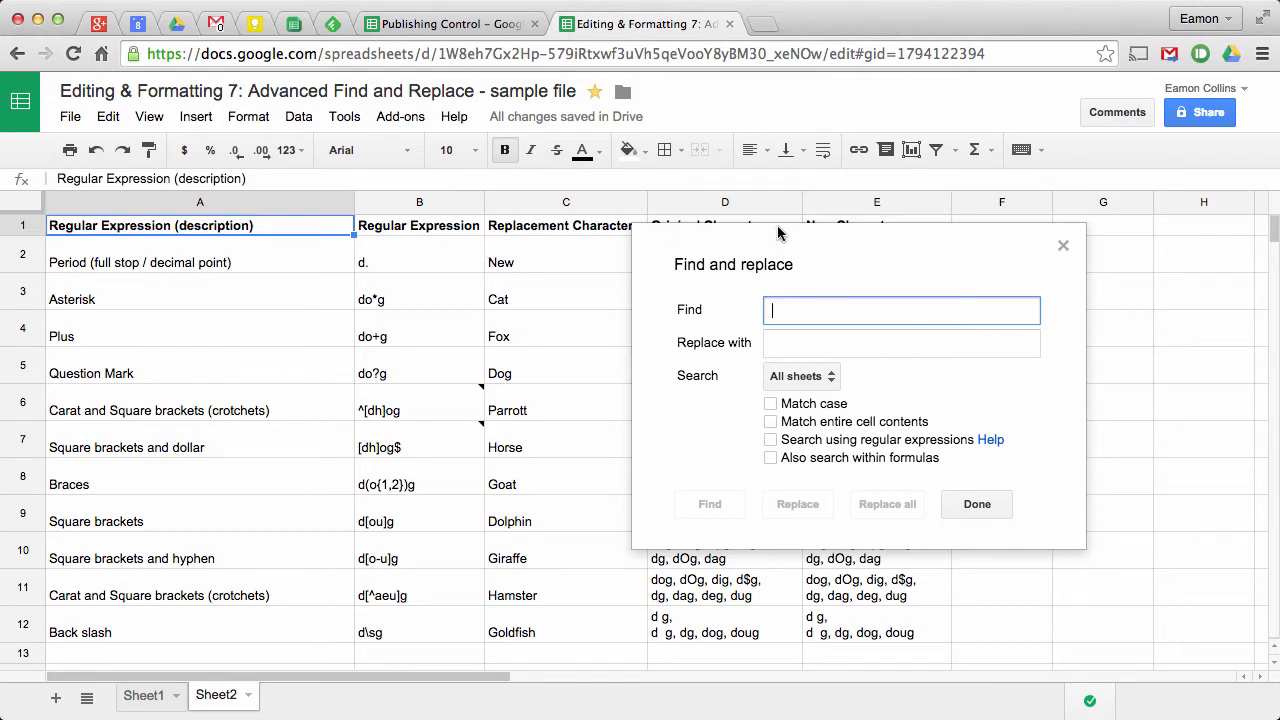
drag(829, 234, 596, 297)
text(d.)
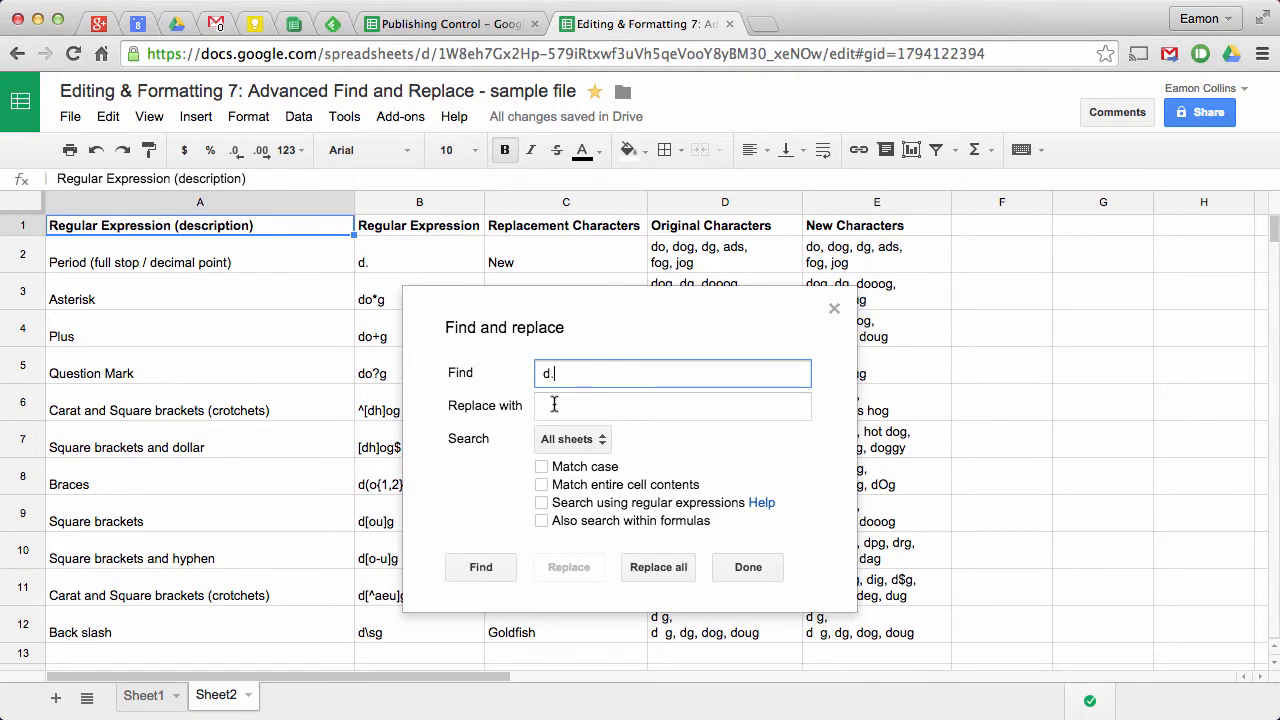
click(554, 404)
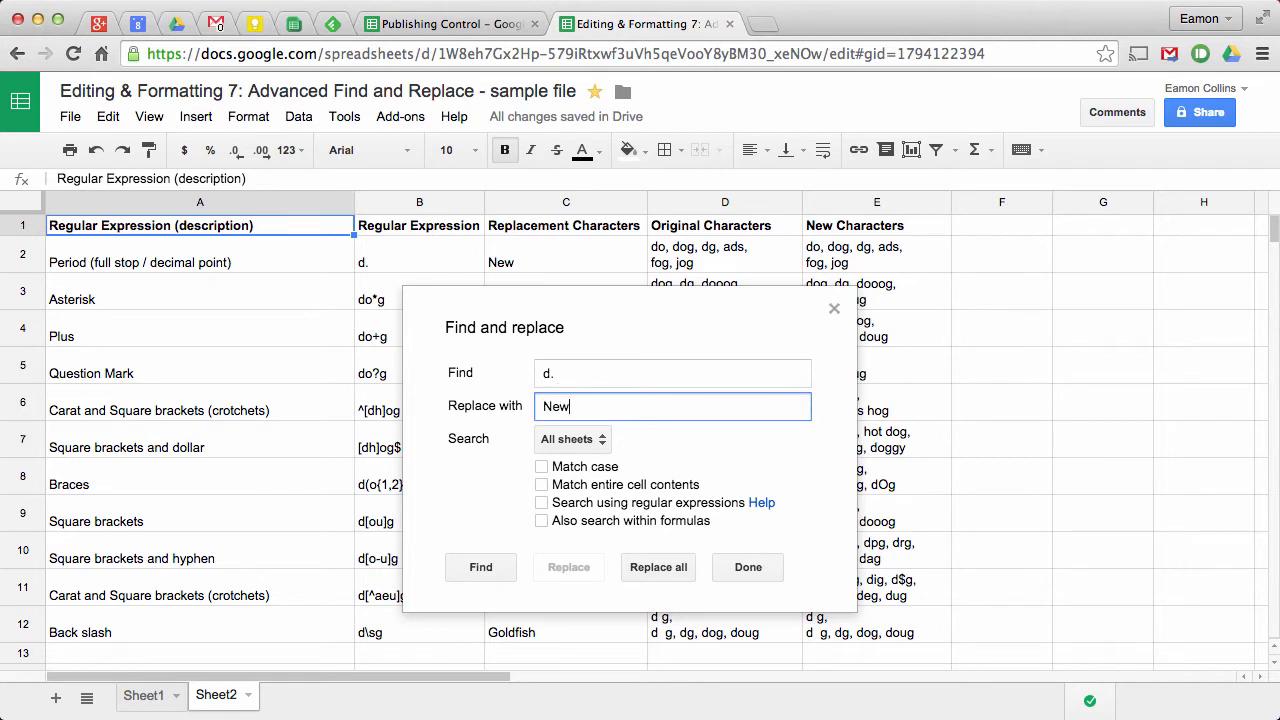
click(541, 503)
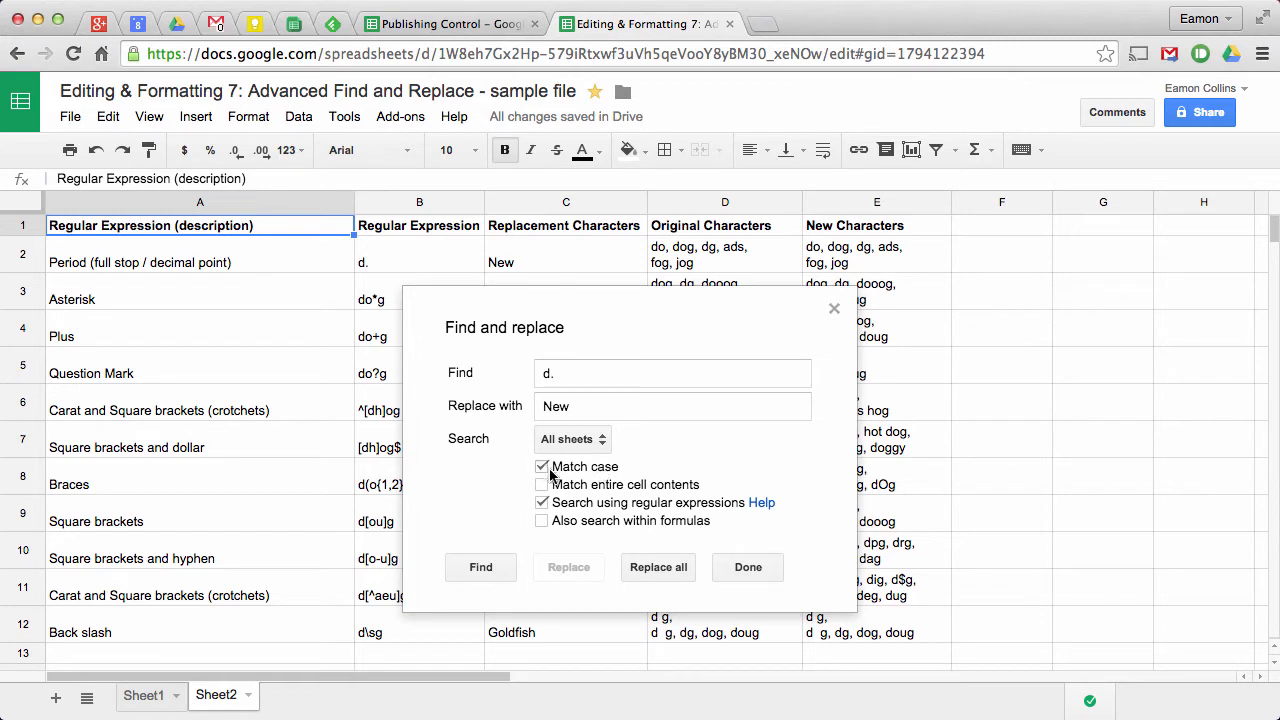
click(546, 469)
Limit the search to the specific range Sheet2!E2 and replace all "d." matches there with "New"
click(596, 442)
click(596, 494)
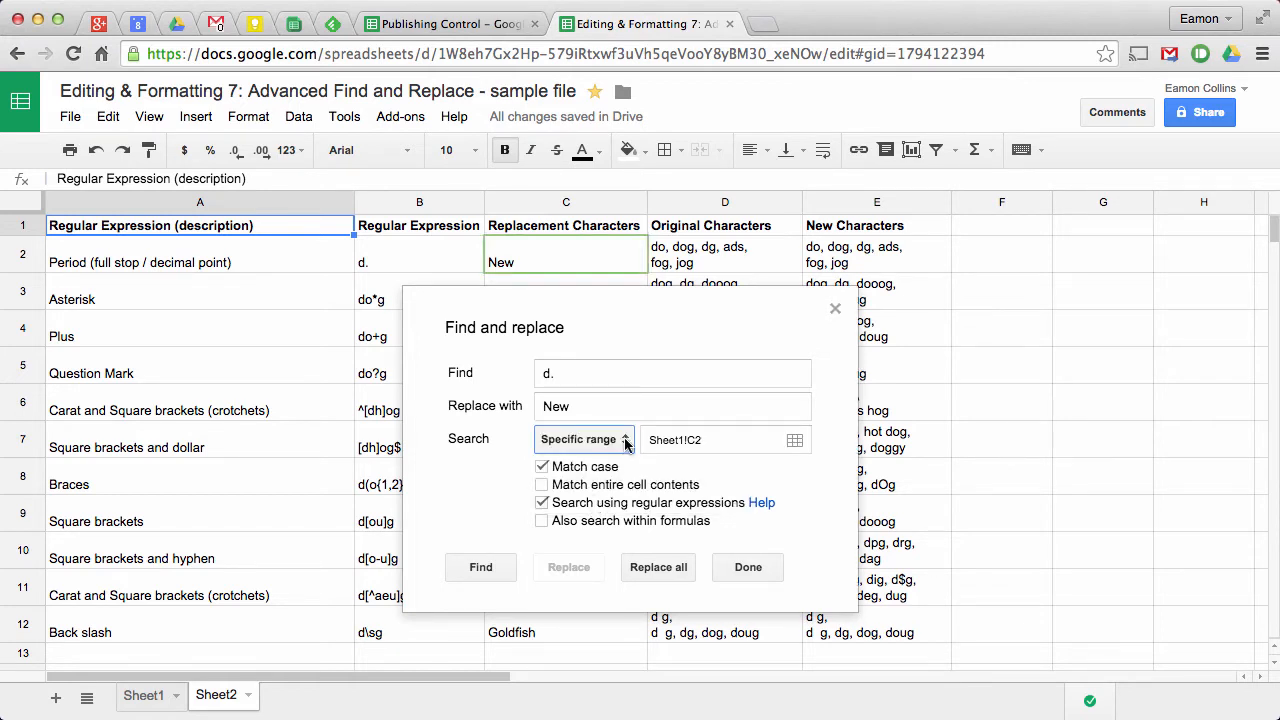
click(795, 440)
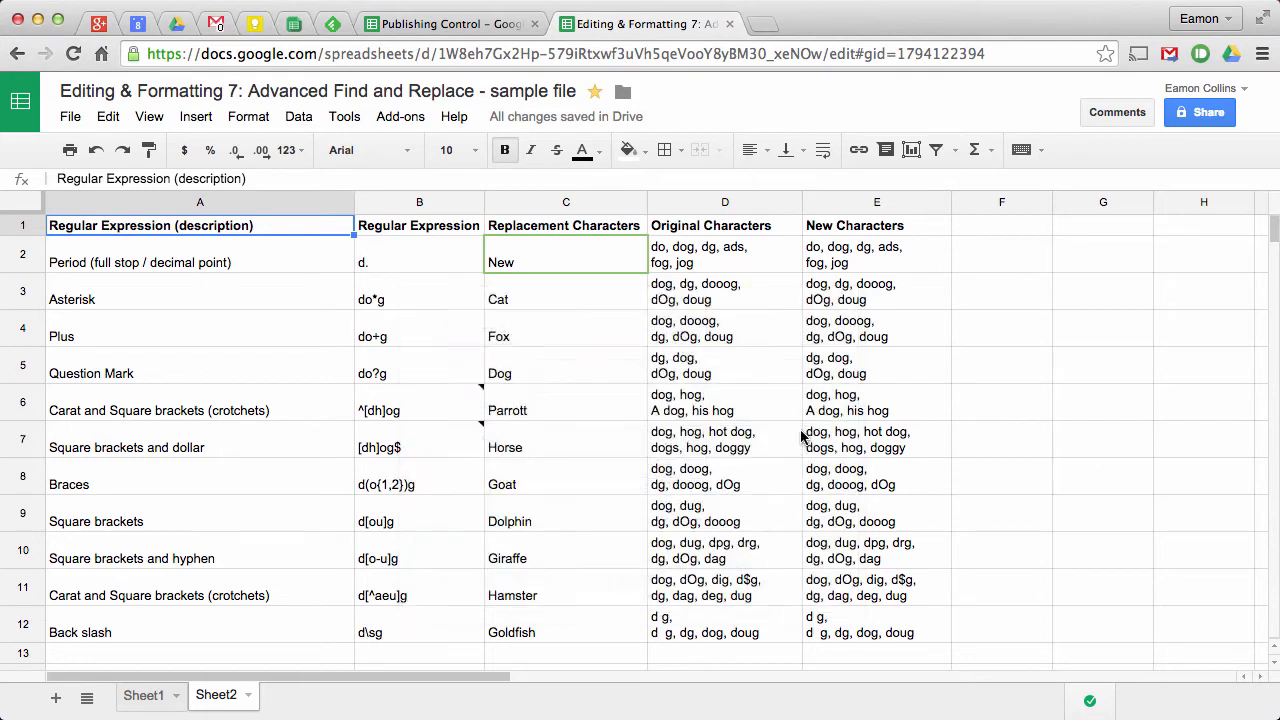
click(846, 257)
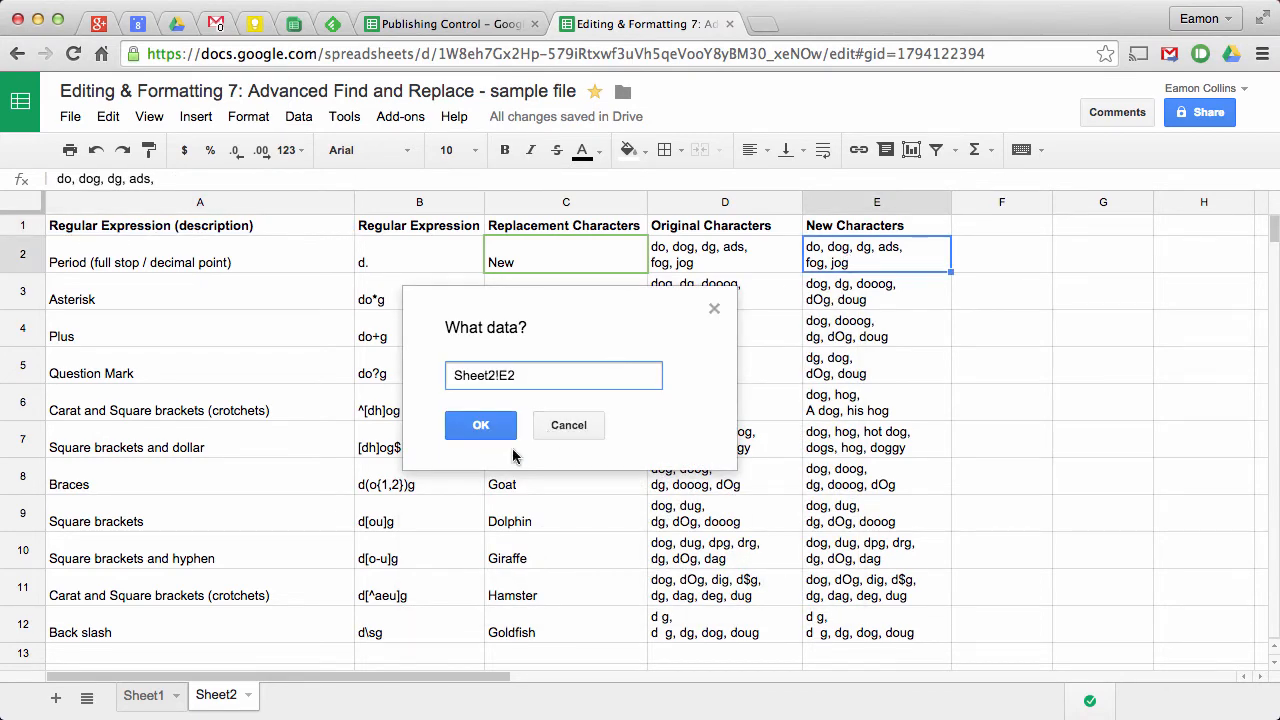
click(480, 426)
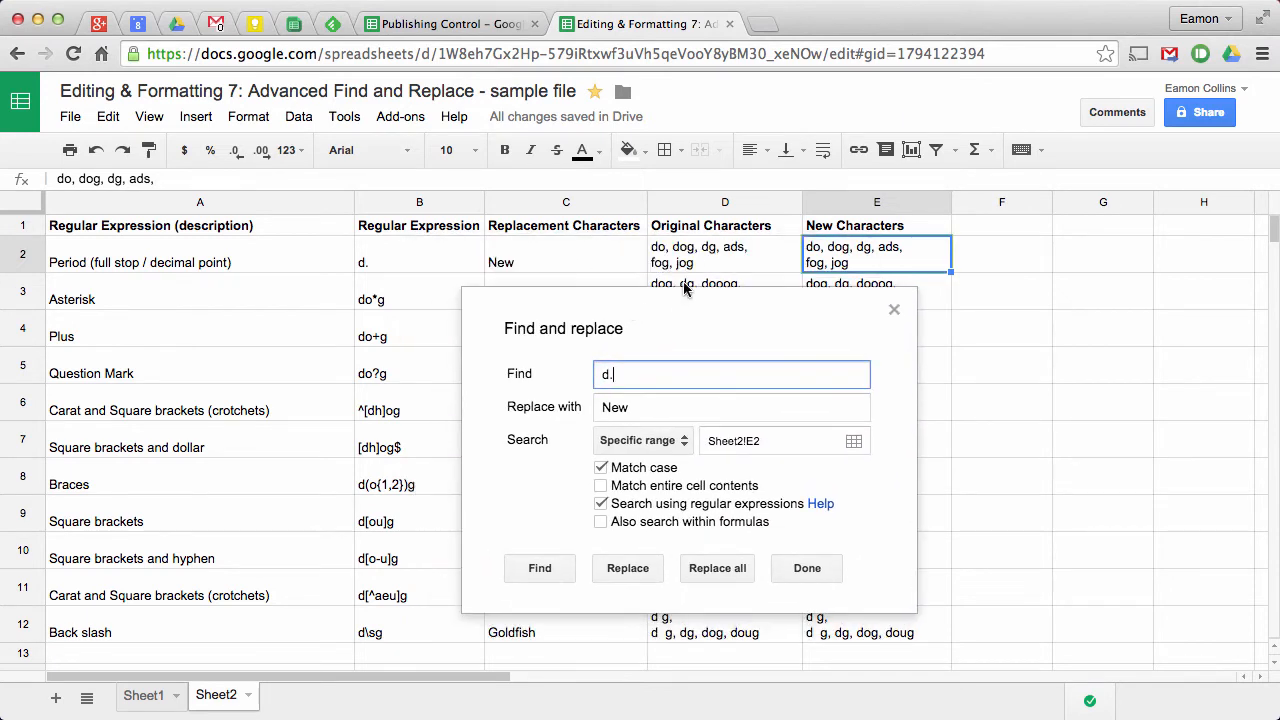
click(657, 255)
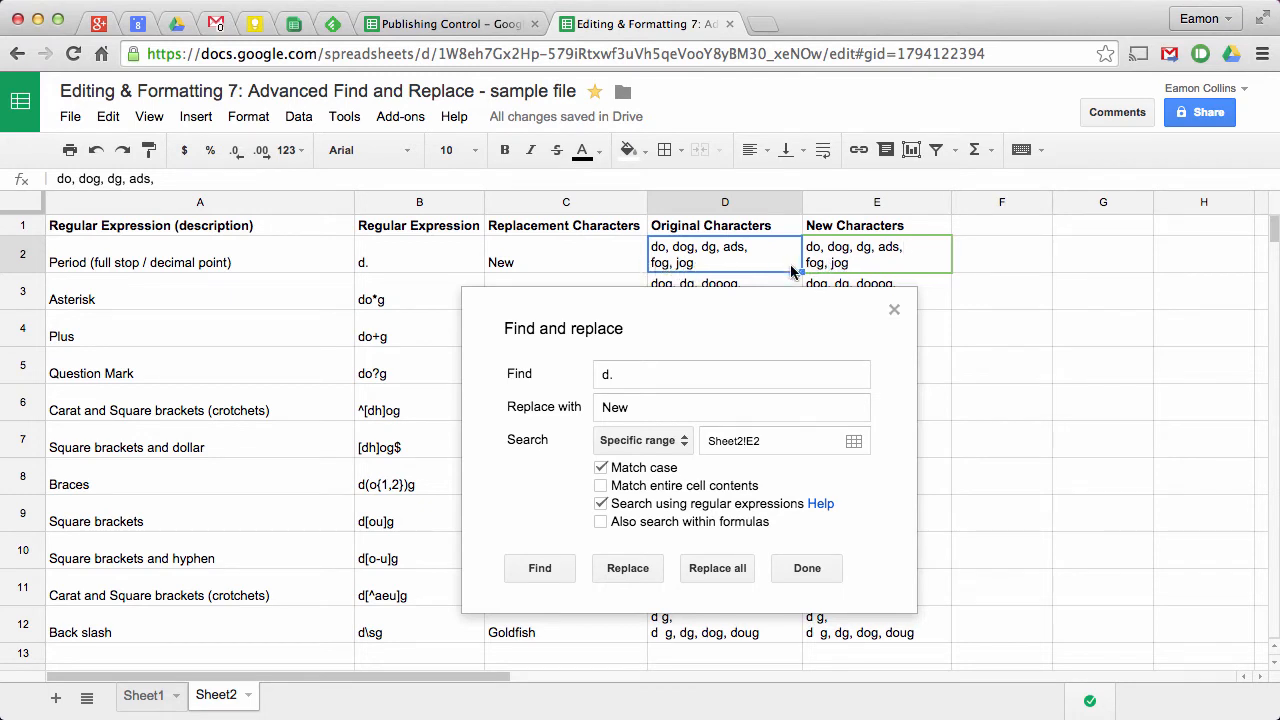
click(698, 570)
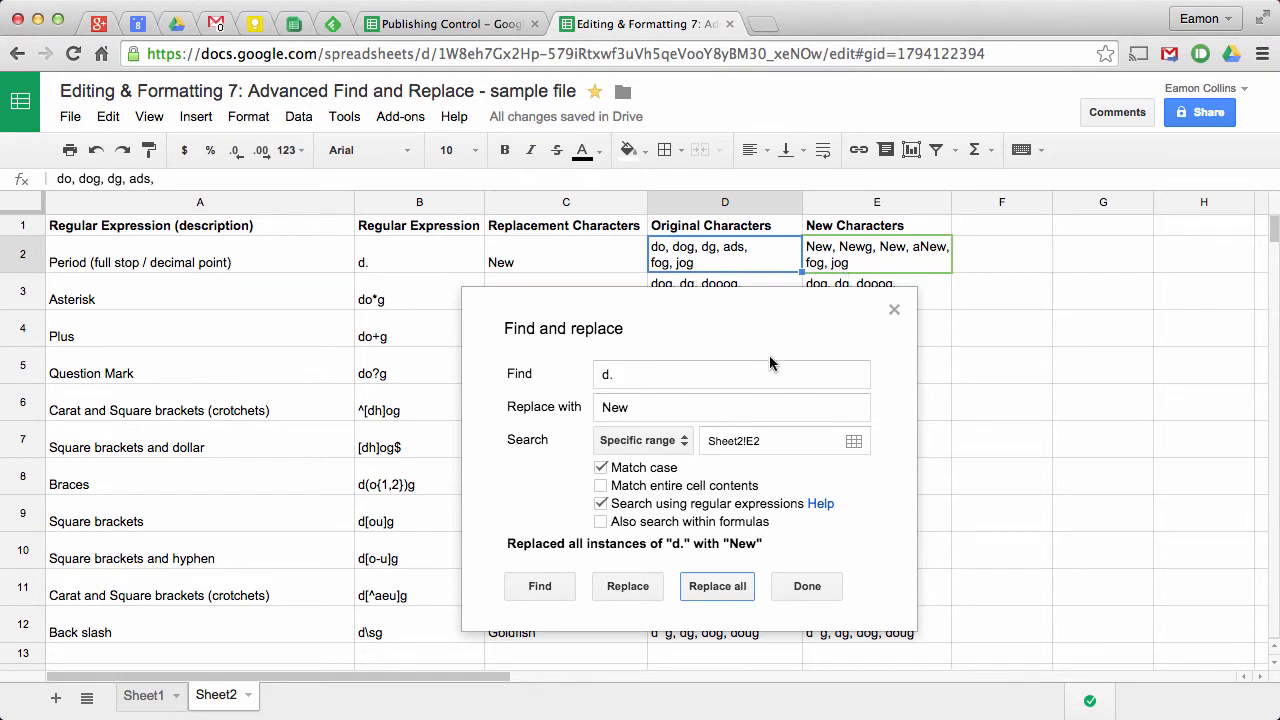
Move the dialog off the data and set it to find "do*g" and replace it with "Cat"
drag(769, 312, 993, 338)
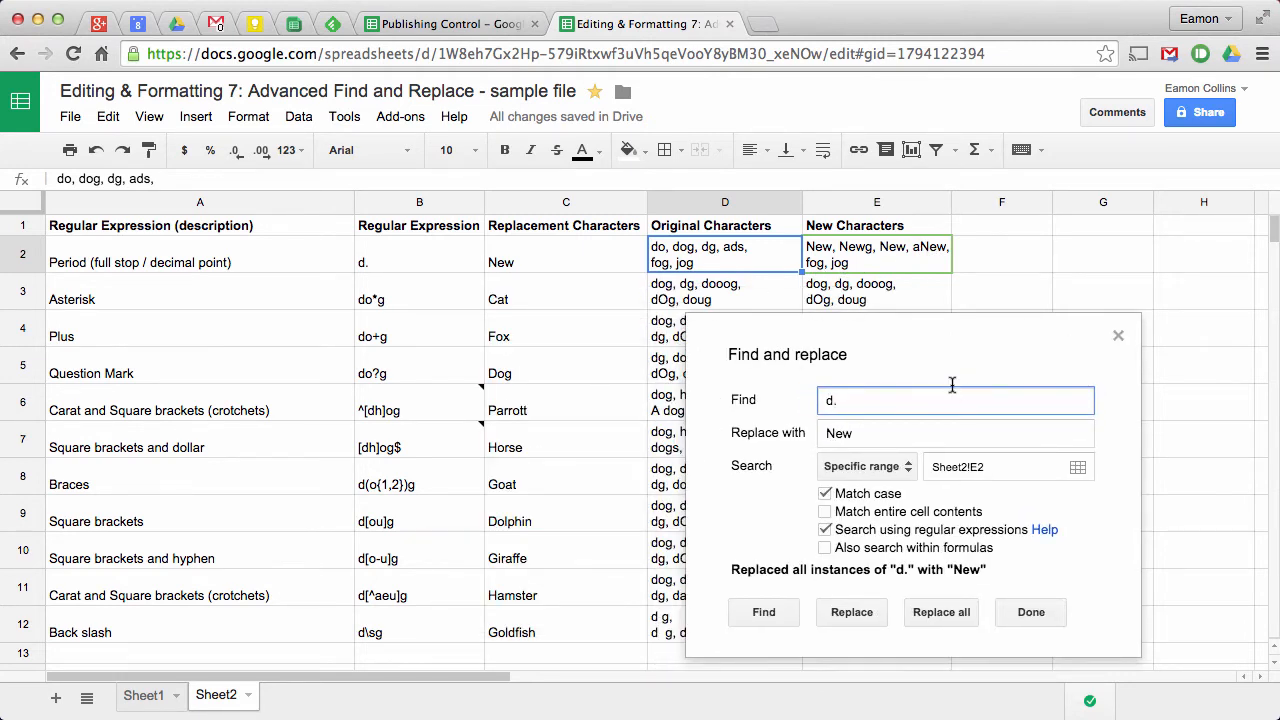
drag(848, 399, 812, 399)
text(do*)
text(g)
click(820, 432)
double_click(820, 432)
text(Cat)
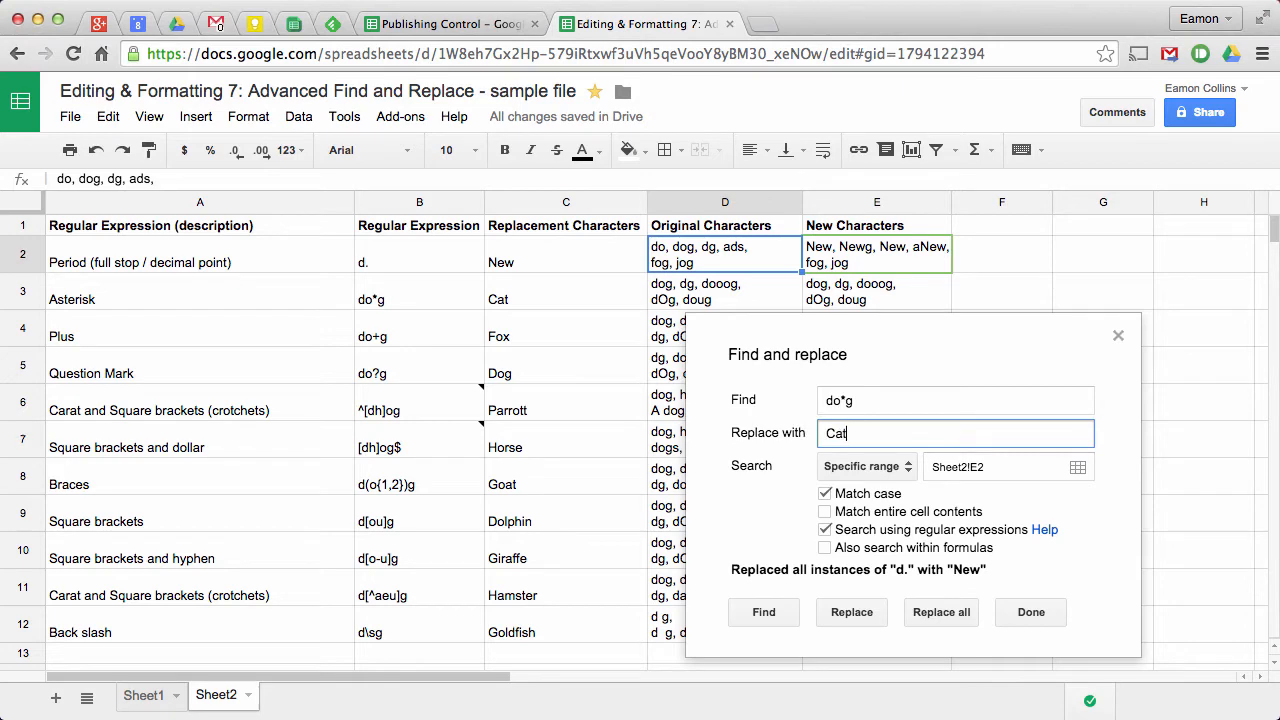
Set the search range to Sheet2!E3, replace all "do*g" matches with "Cat", and close the dialog
click(984, 466)
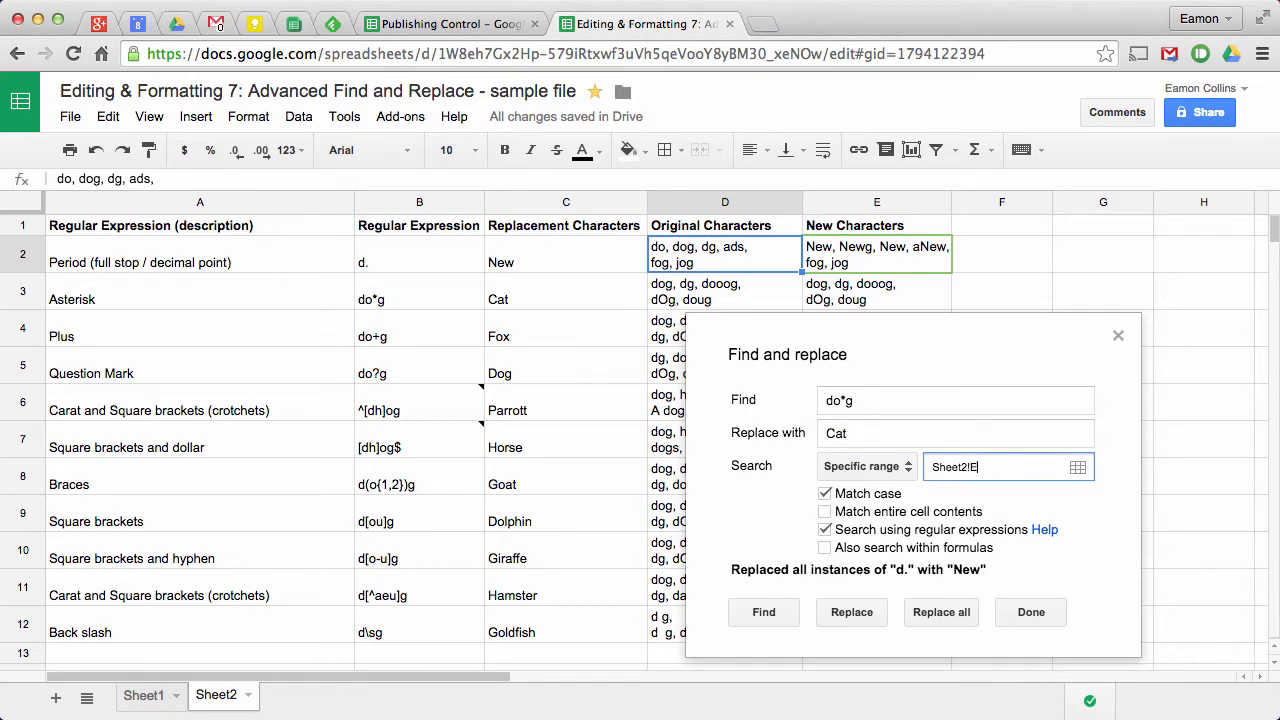
click(919, 305)
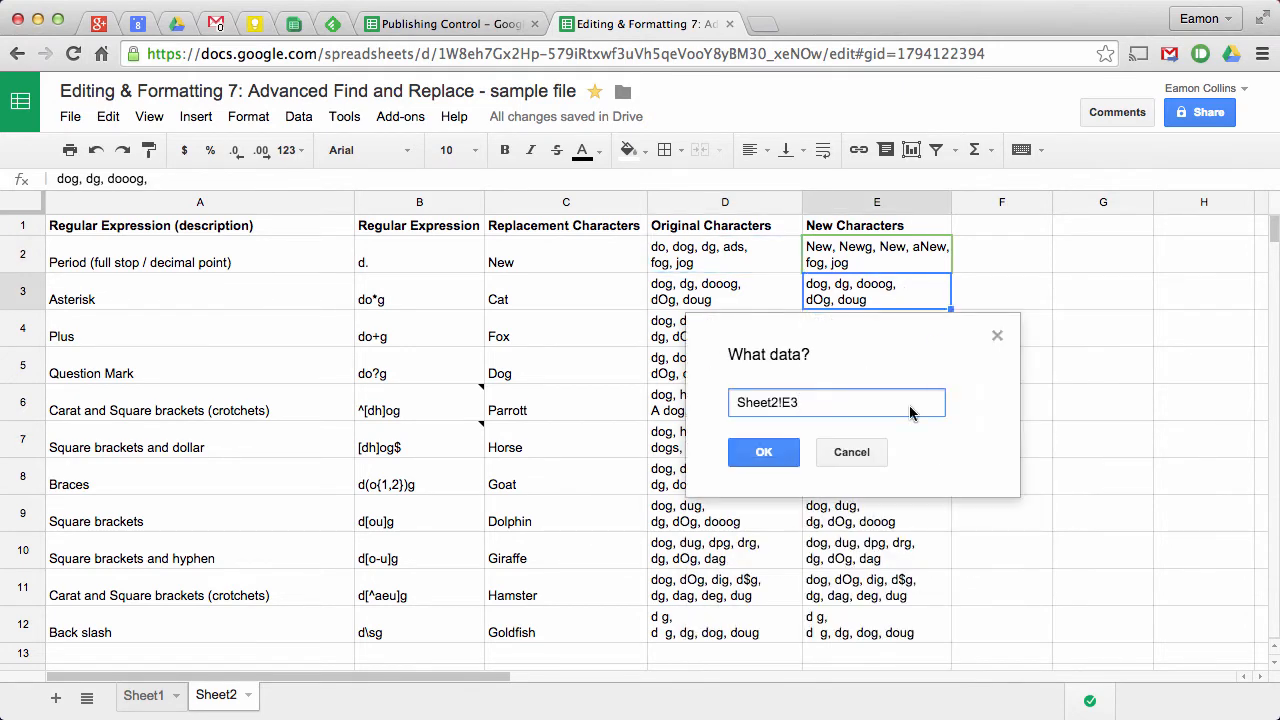
click(761, 453)
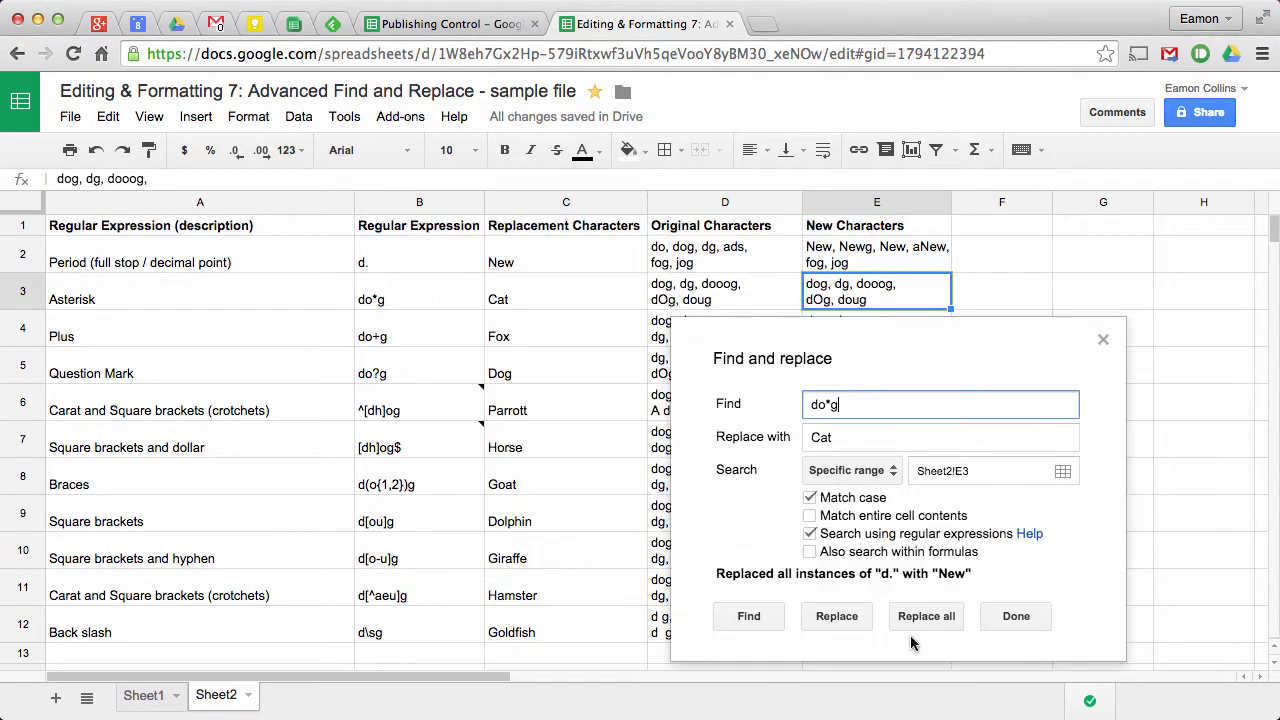
click(927, 617)
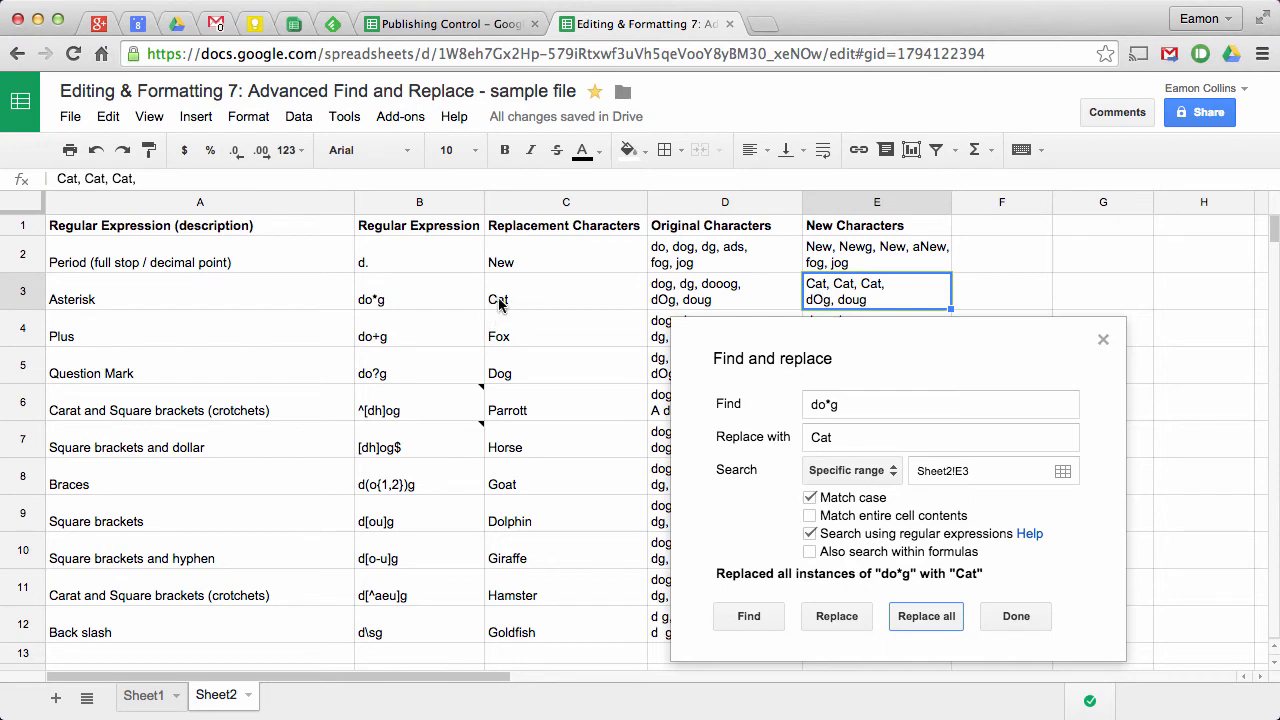
click(1014, 616)
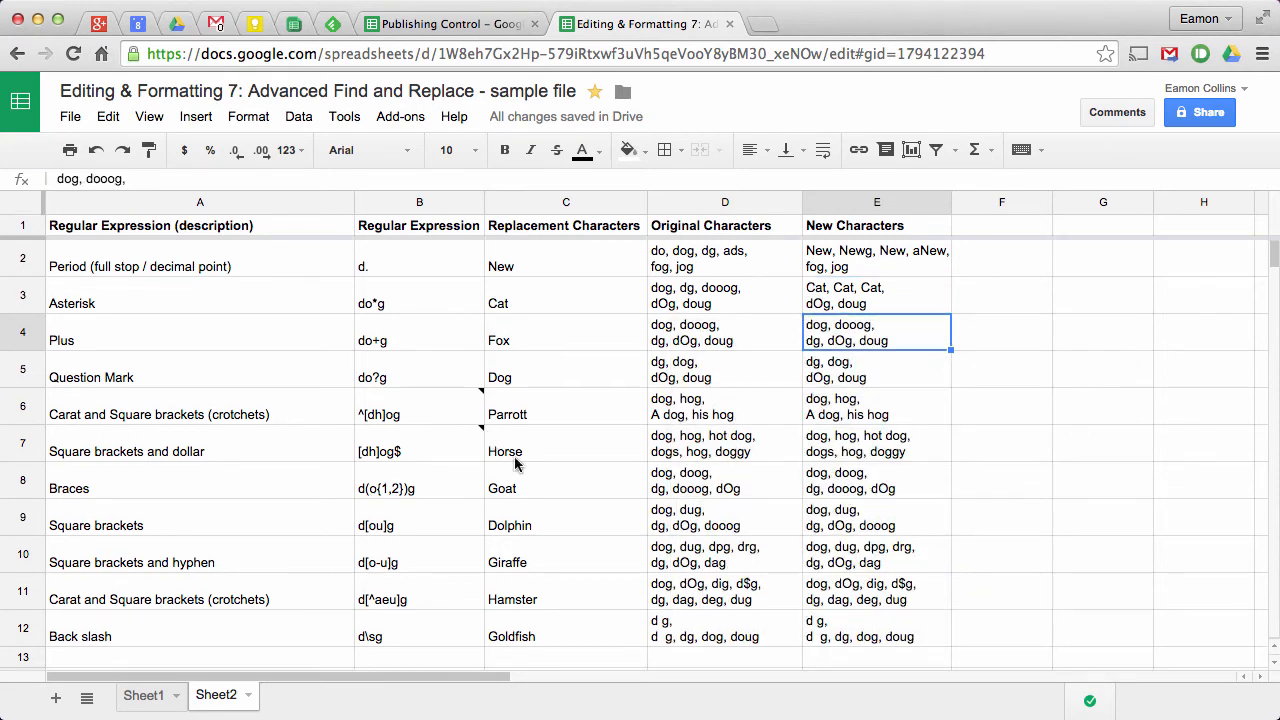
Try to replace all "do+g" matches in Sheet2!E4 with "Dog", using Match case and regular expressions
scroll(520, 466, down, 1)
key(super+shift+h)
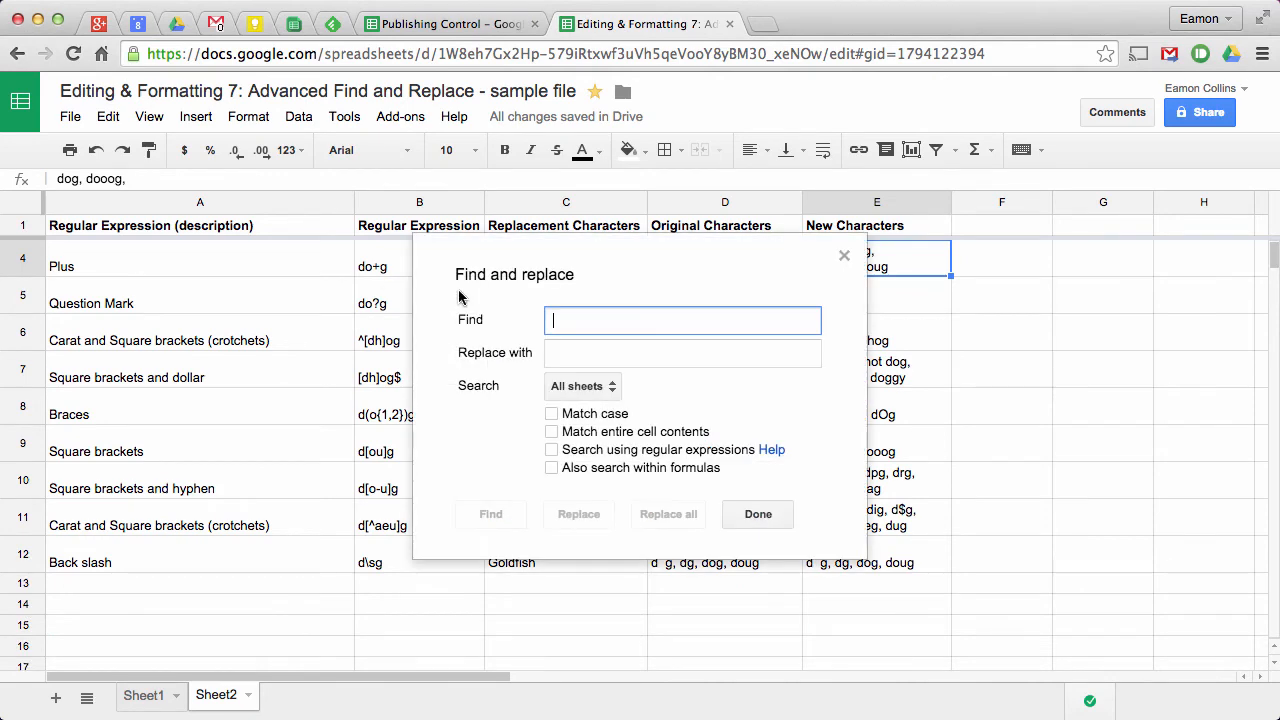
text(do)
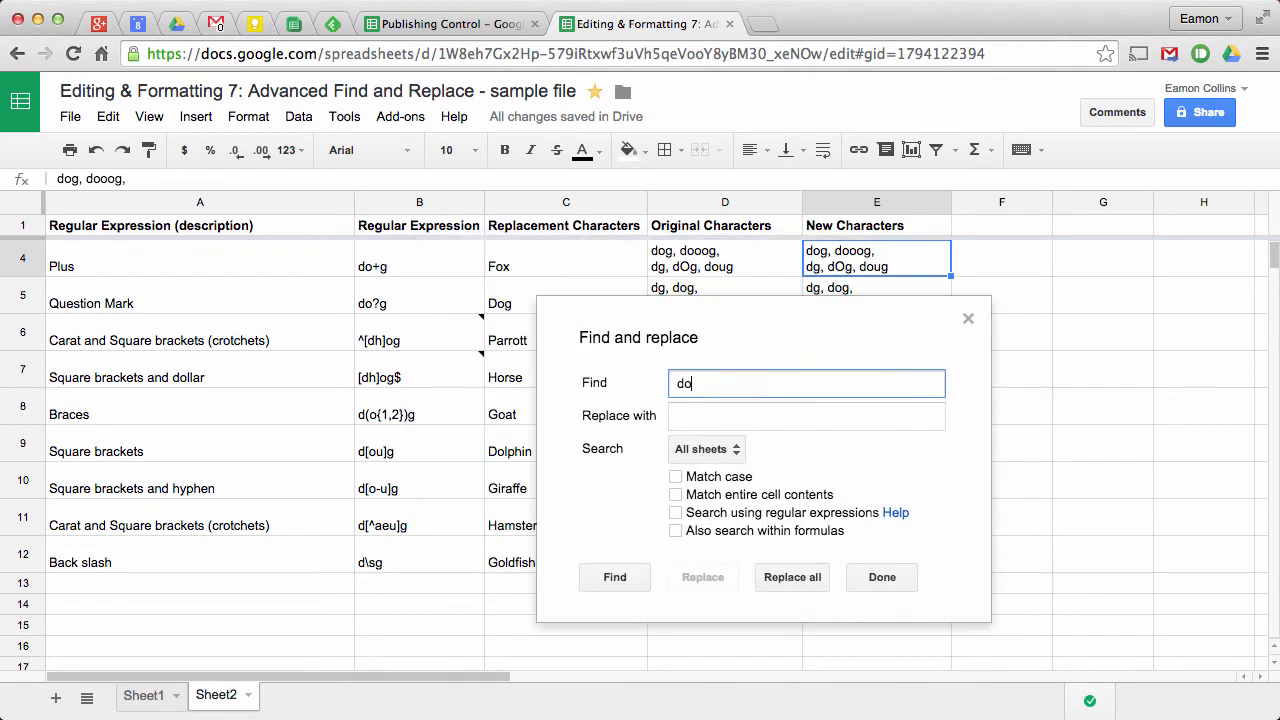
text(+g)
key(Tab)
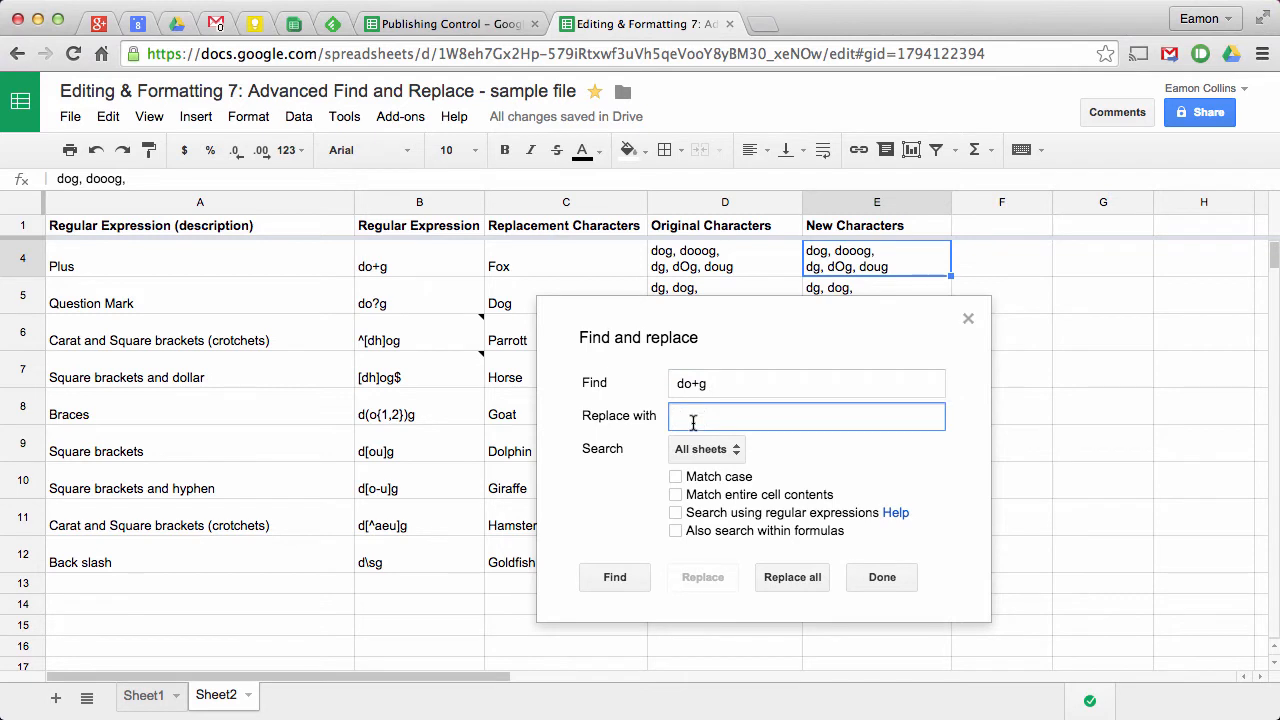
text(Dog)
click(675, 476)
click(675, 512)
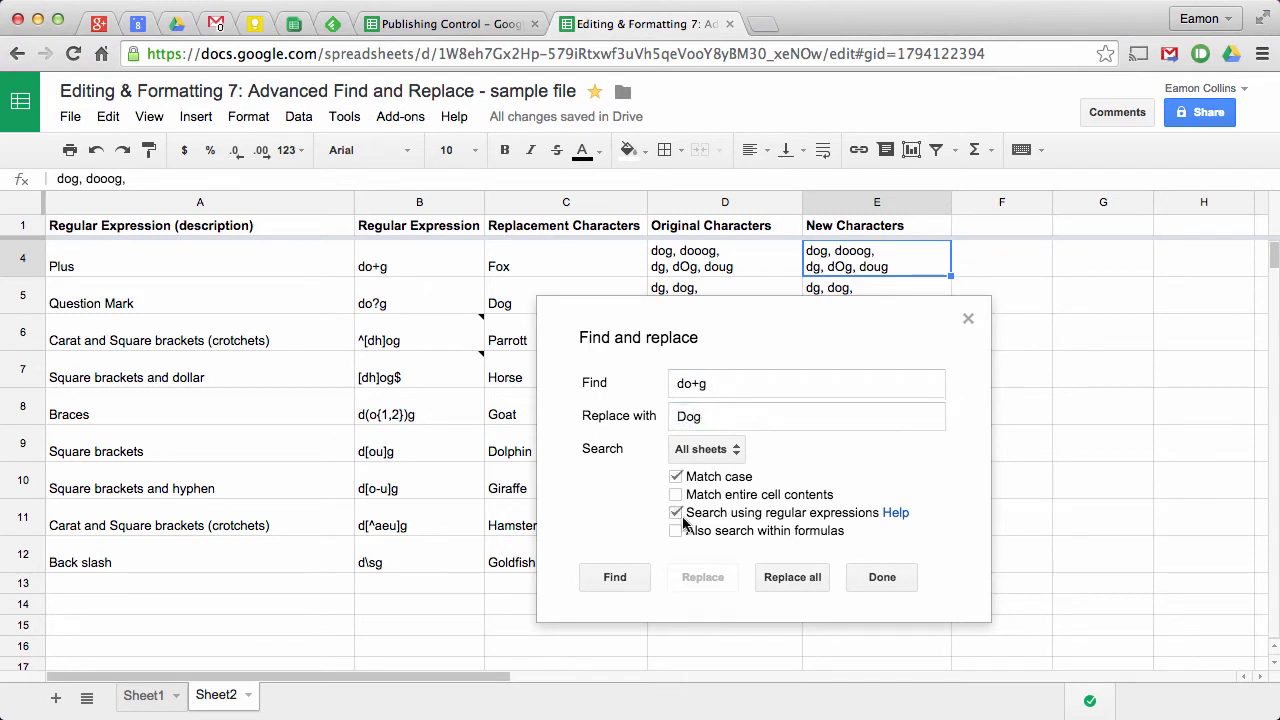
click(721, 449)
click(726, 506)
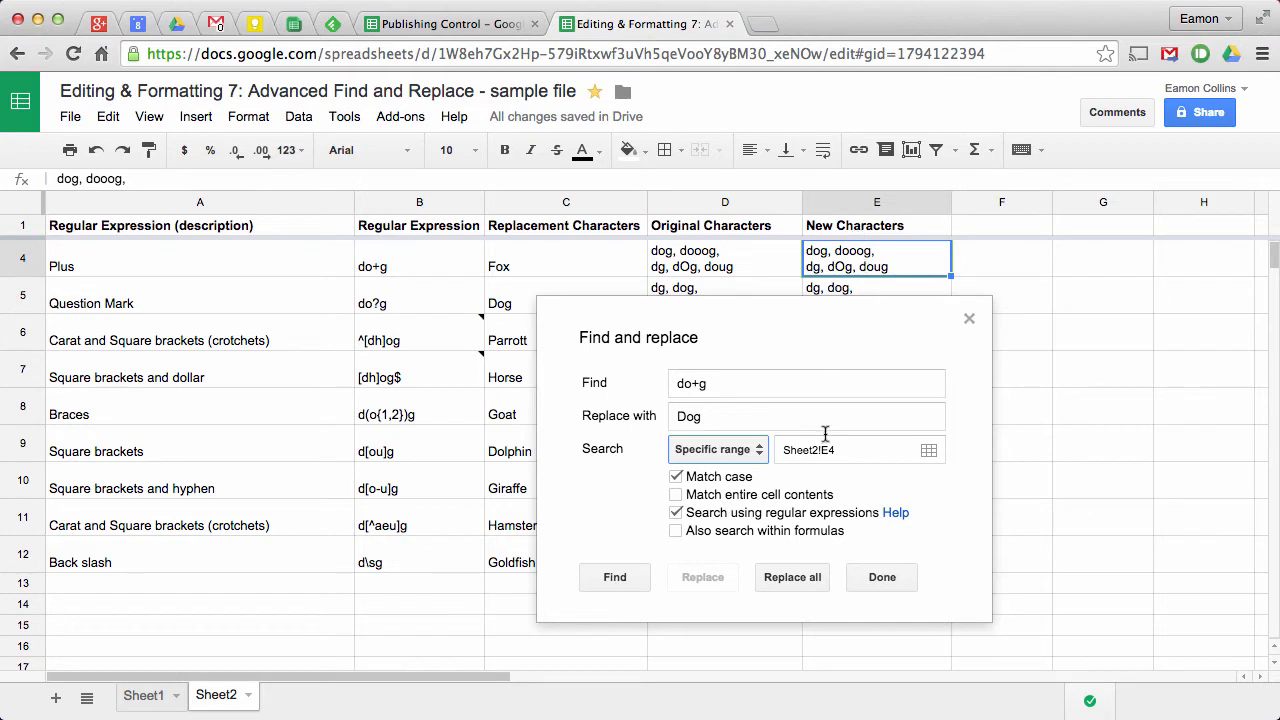
click(785, 577)
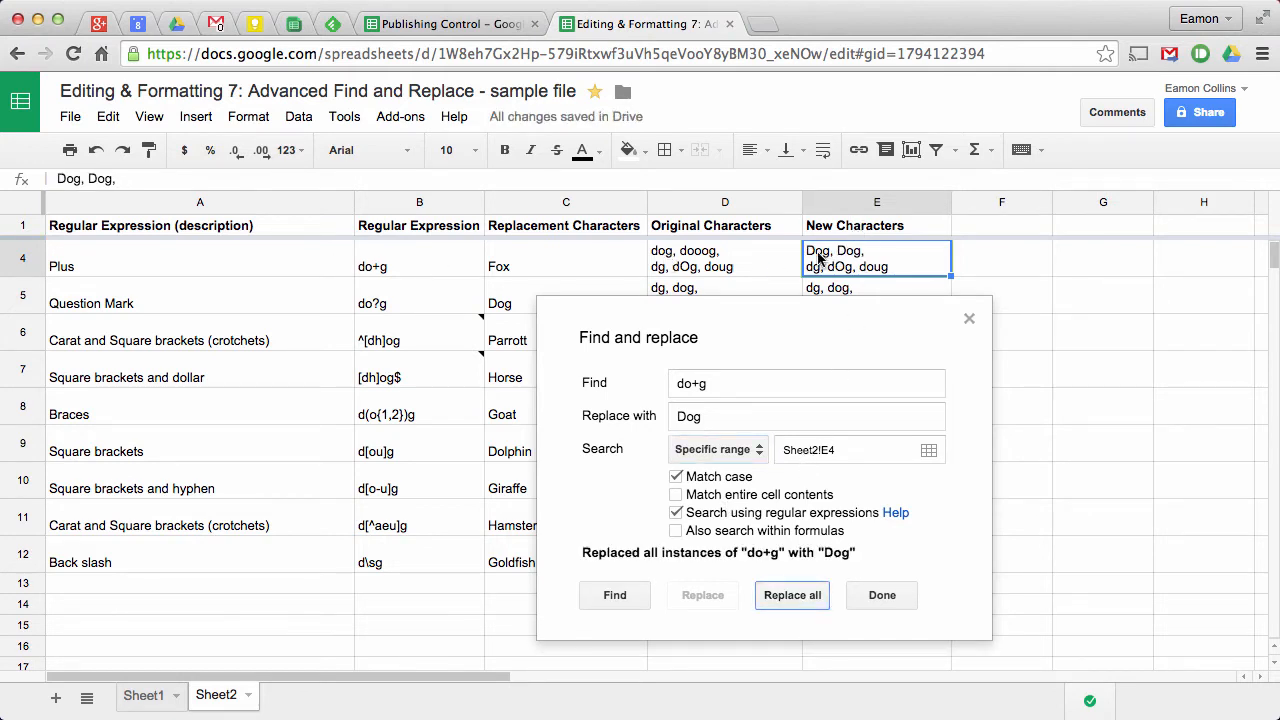
click(884, 596)
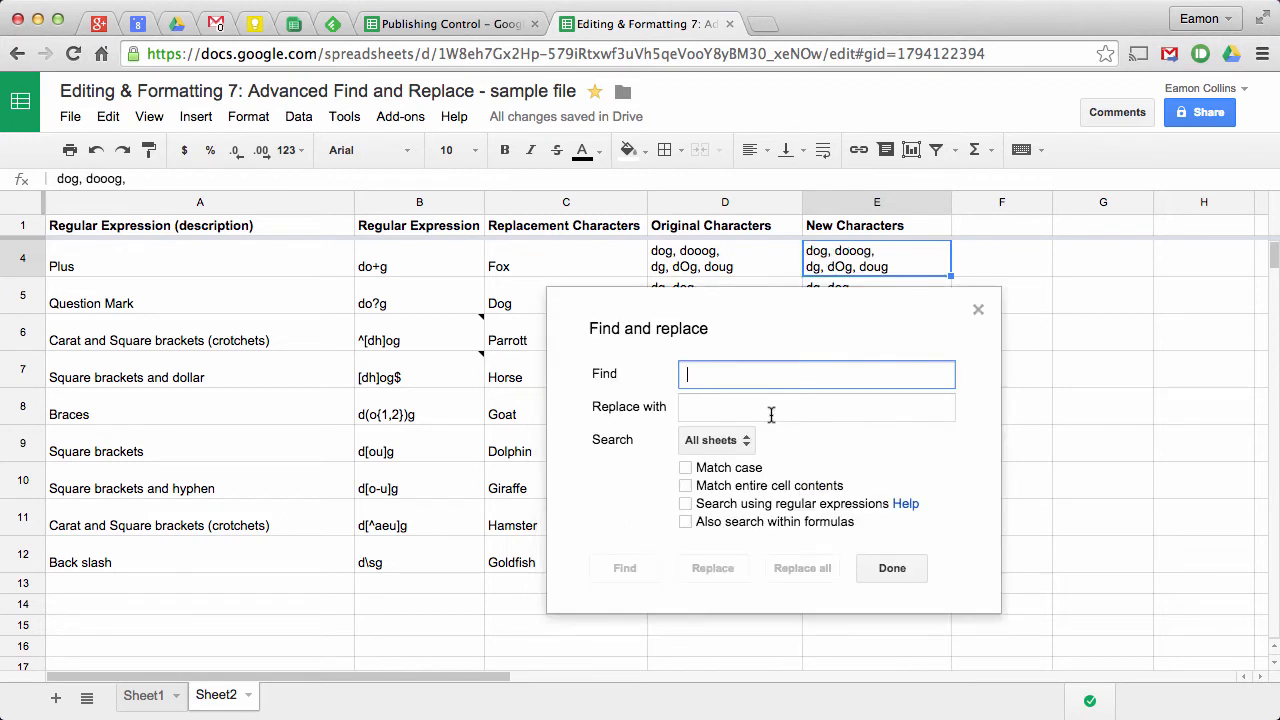
Set Find and replace for cell E4 to find "do+g" and replace it with "Fox"
text(d)
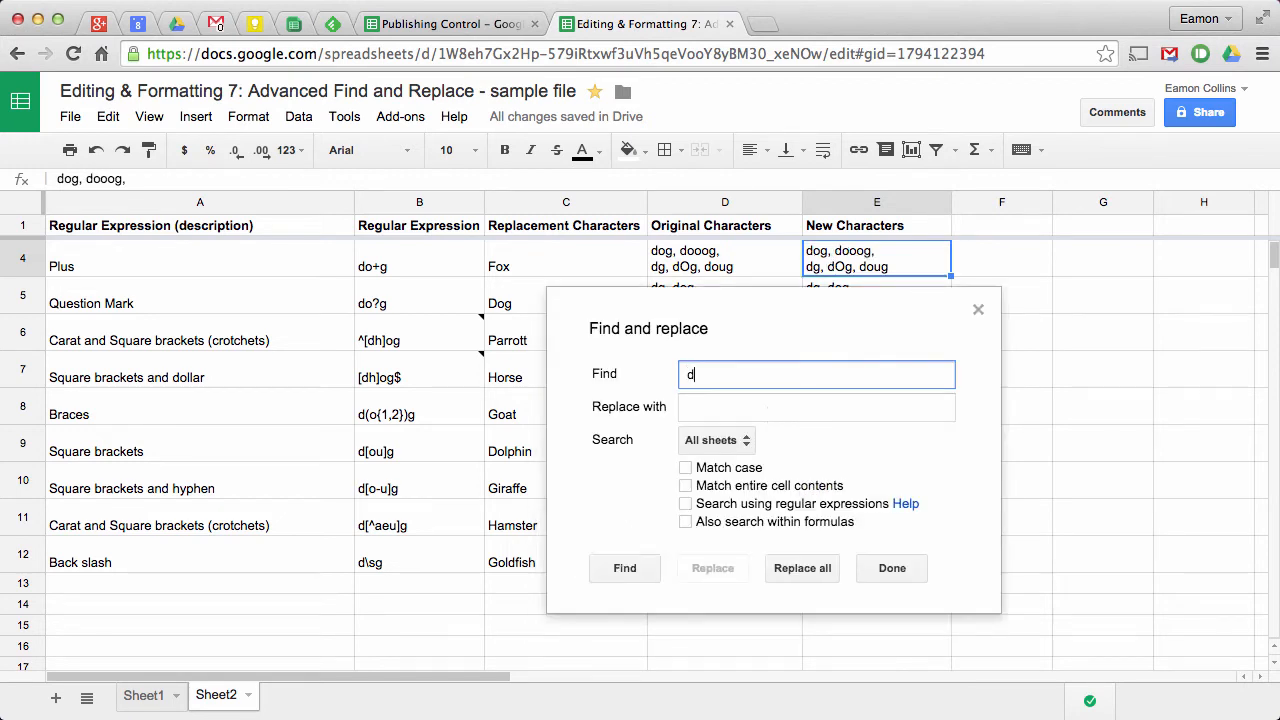
text(o+f)
key(BackSpace)
text(g)
click(700, 405)
text(Fo)
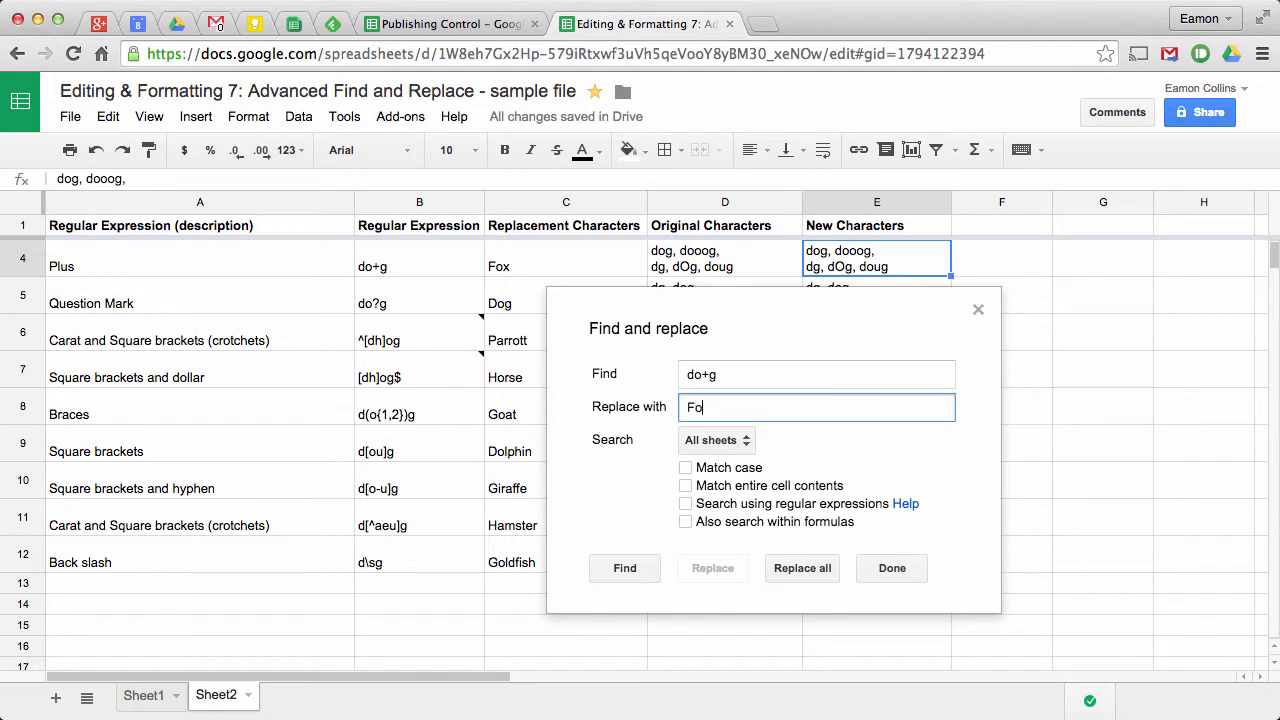
text(x)
Limit the search to Sheet2!E4, enable Match case and regular expressions, replace all matches with "Fox", and close the dialog
click(712, 440)
click(737, 491)
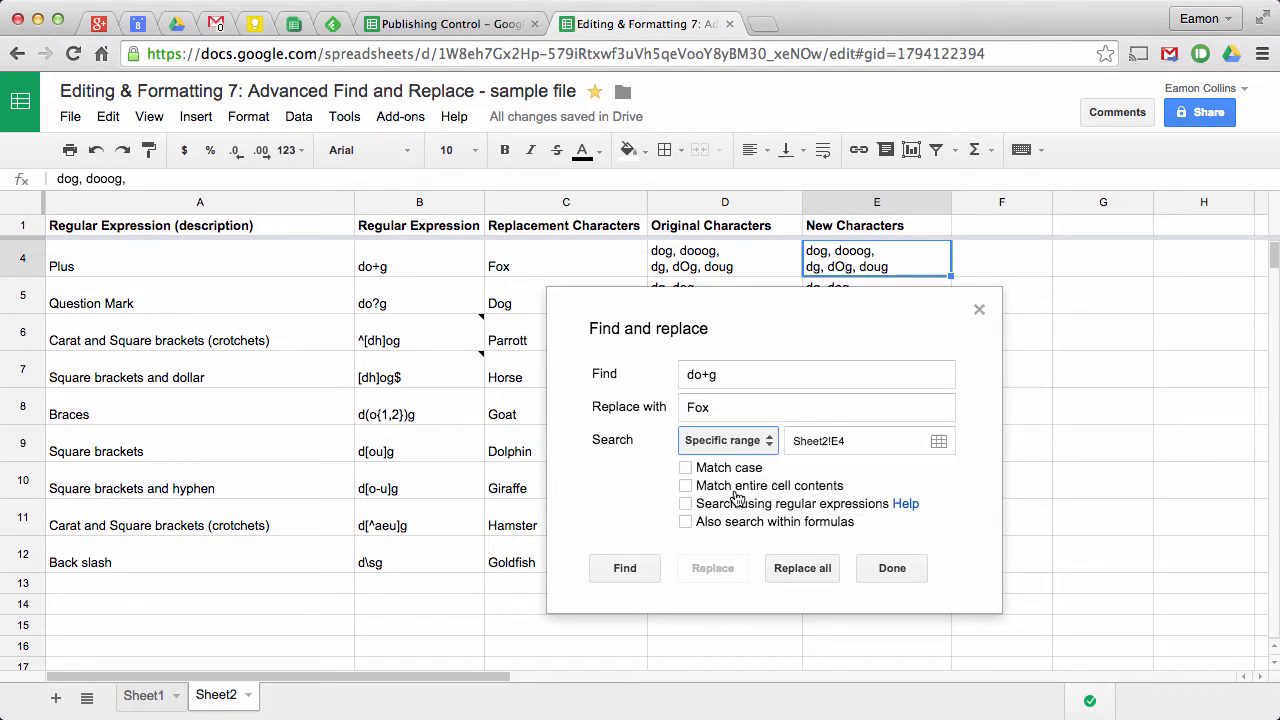
click(706, 477)
click(686, 503)
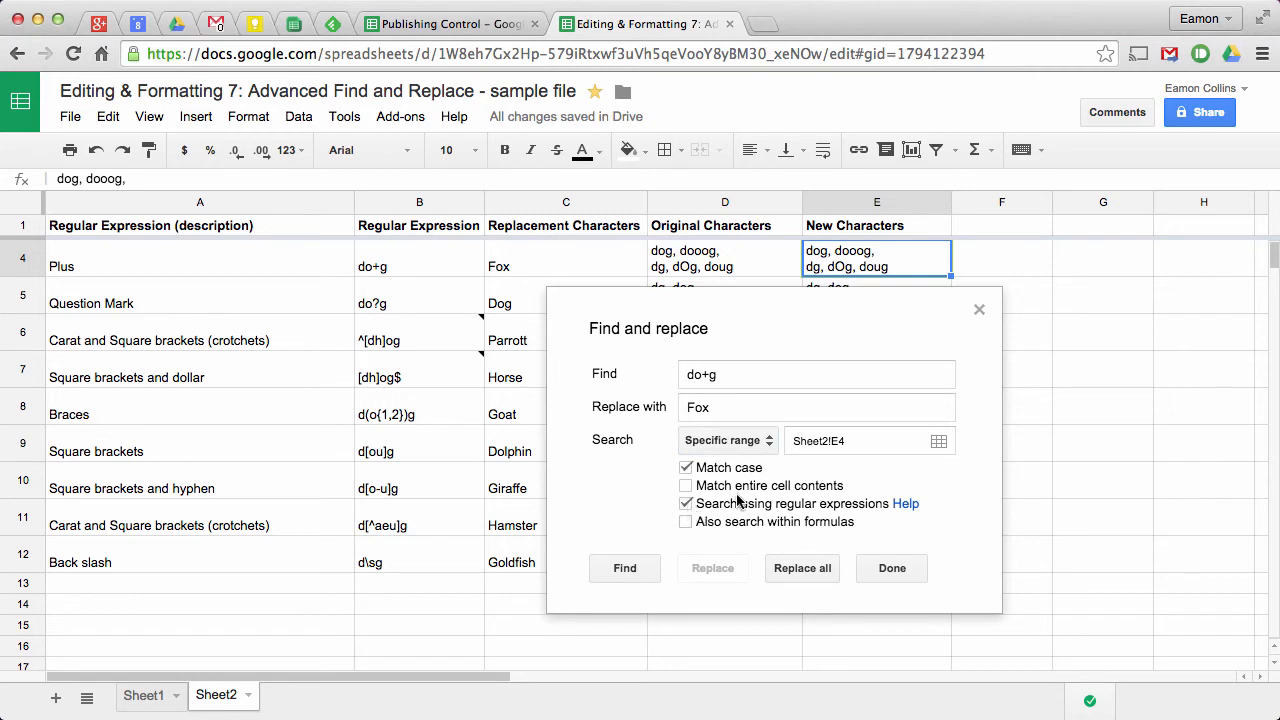
click(803, 568)
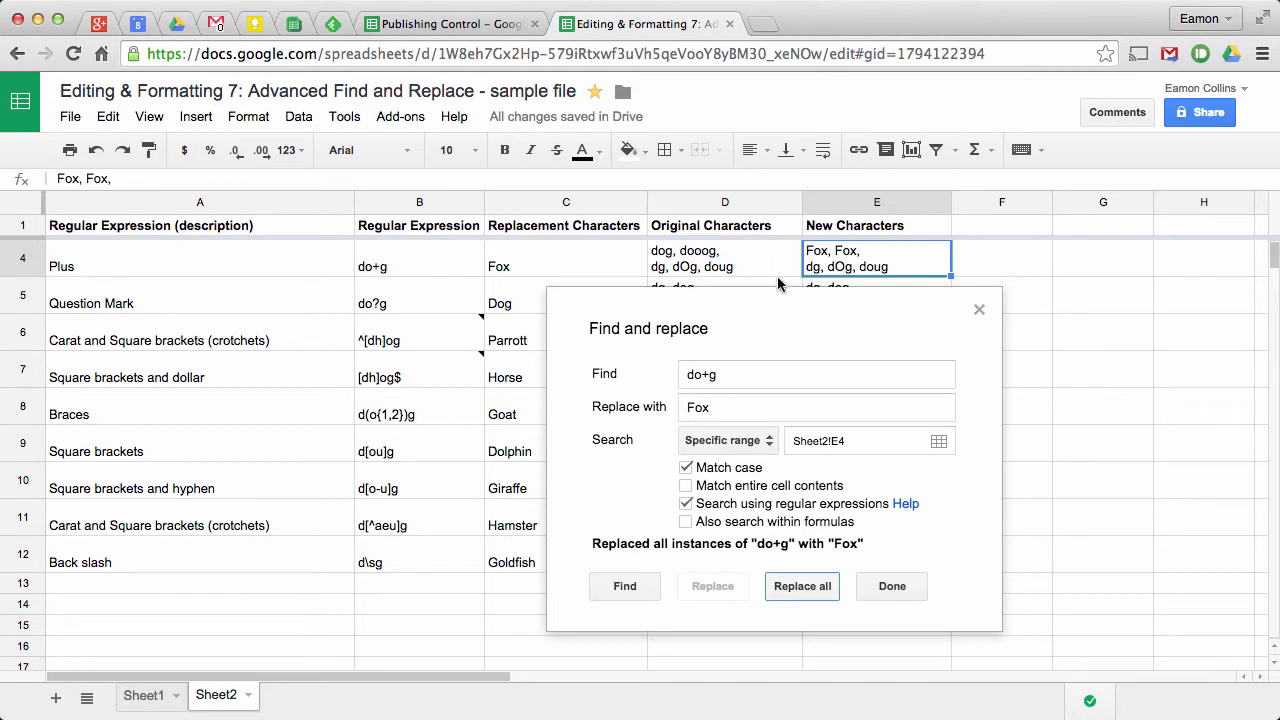
click(890, 586)
Select cell E5 and set Find and replace to find "do?g" and replace it with "Dog"
click(805, 310)
key(ctrl+h)
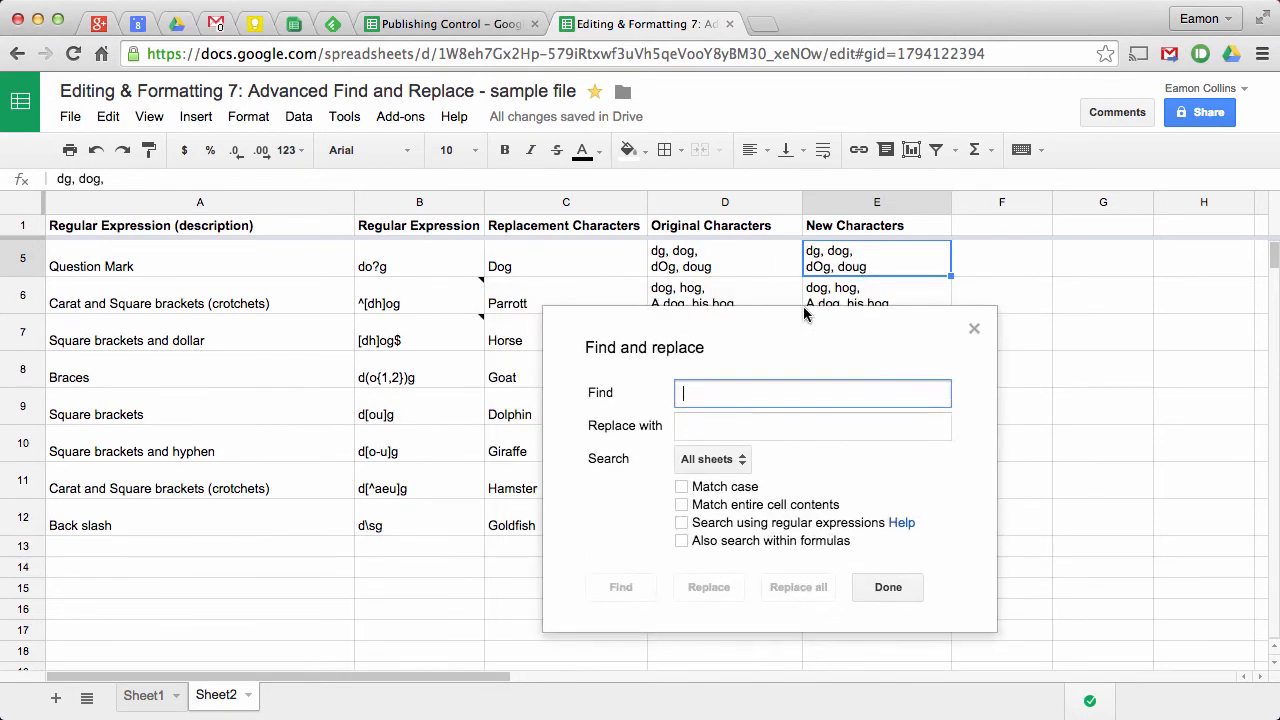
text(do)
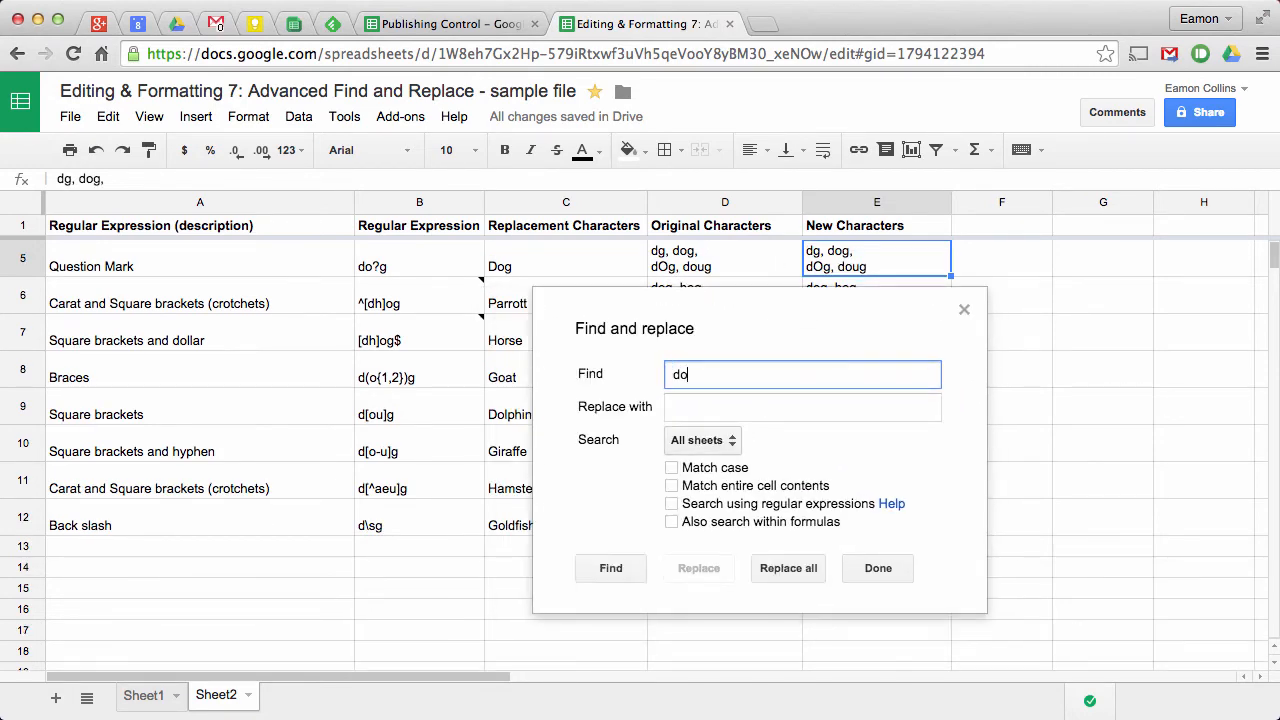
text(?g)
key(Tab)
text(Dog)
Limit the search to Sheet2!E5, enable Match case and regular expressions, replace all matches with "Dog", and close the dialog
click(727, 439)
click(752, 494)
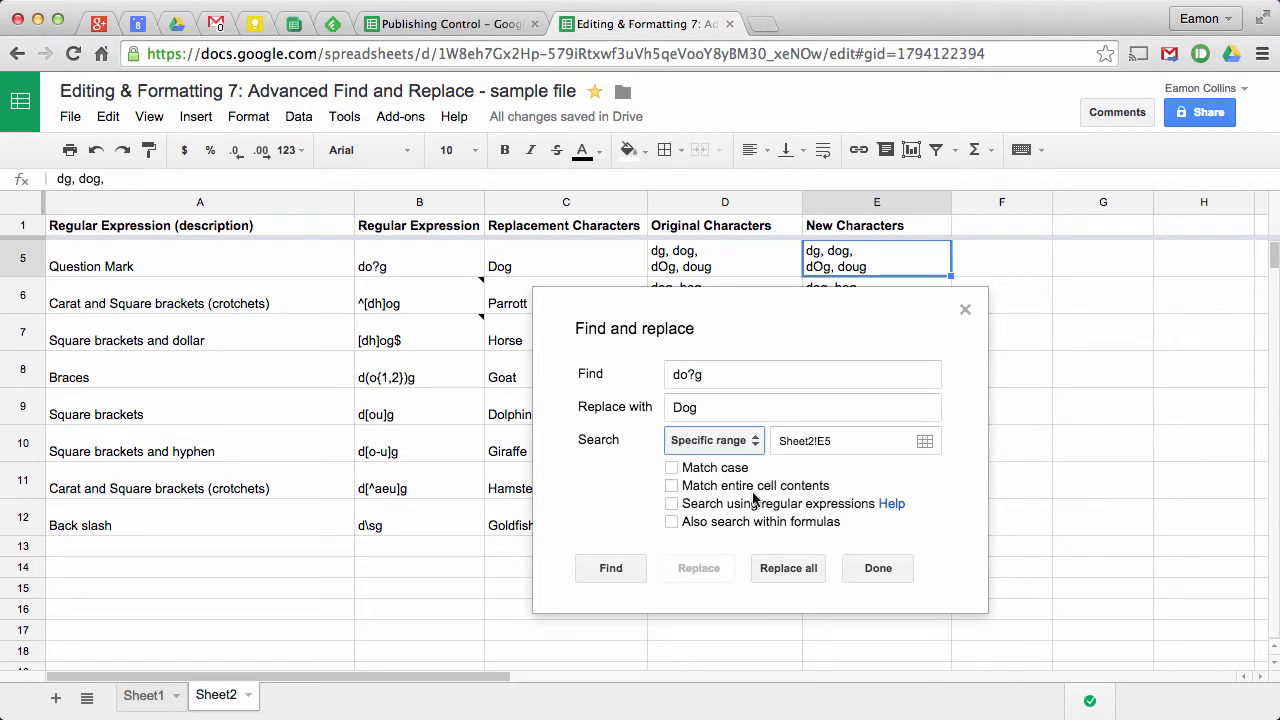
click(684, 508)
click(783, 568)
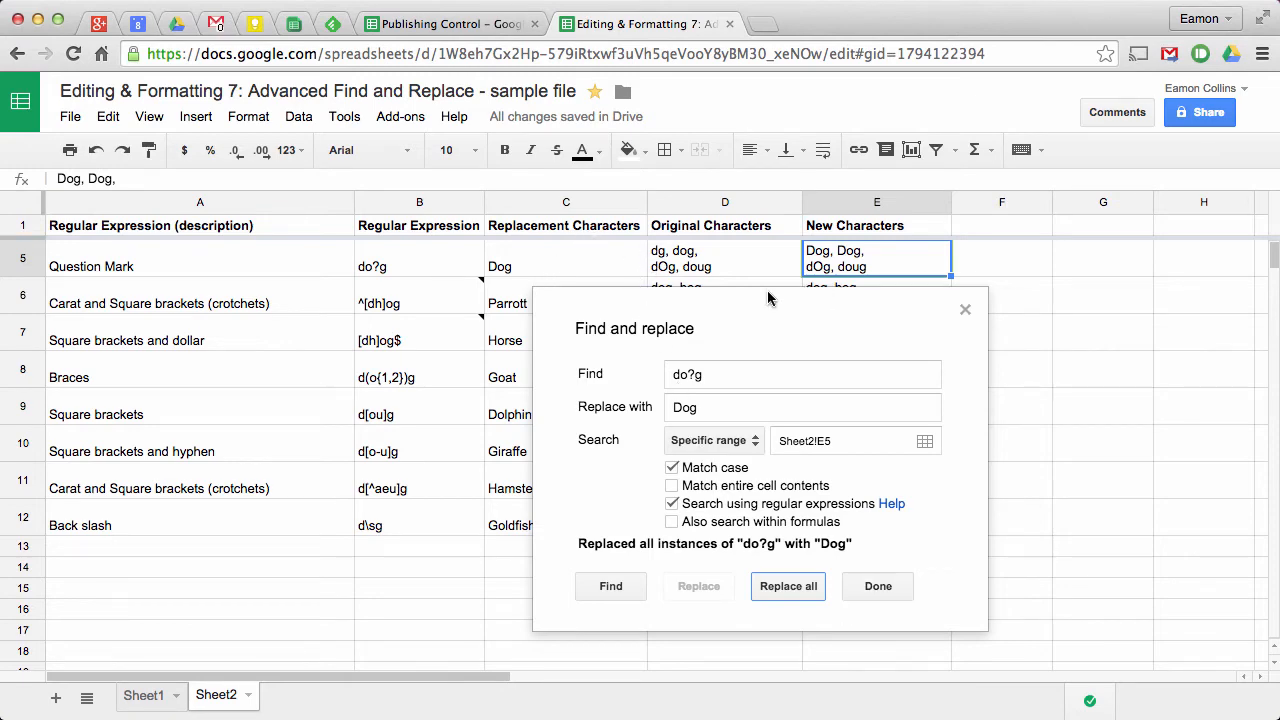
click(876, 588)
Read the notes attached to the regular expressions in cells B6 and B7
scroll(568, 337, down, 1)
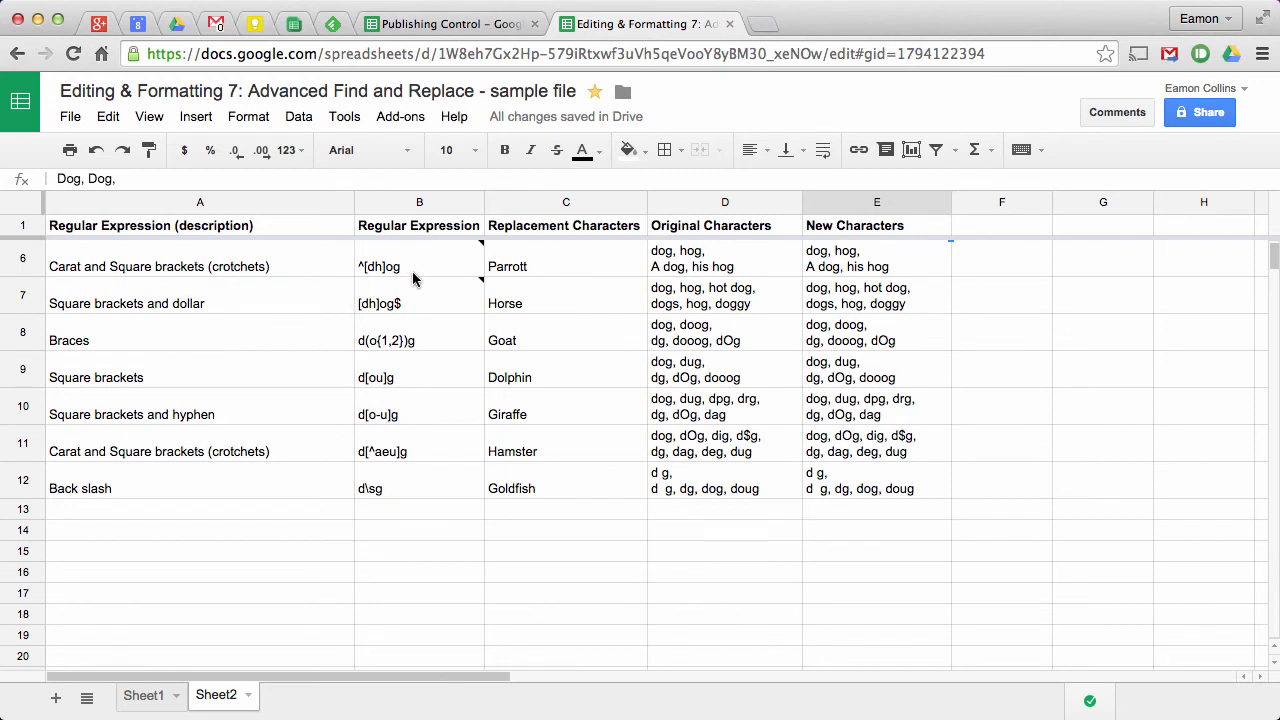
mouse_move(367, 278)
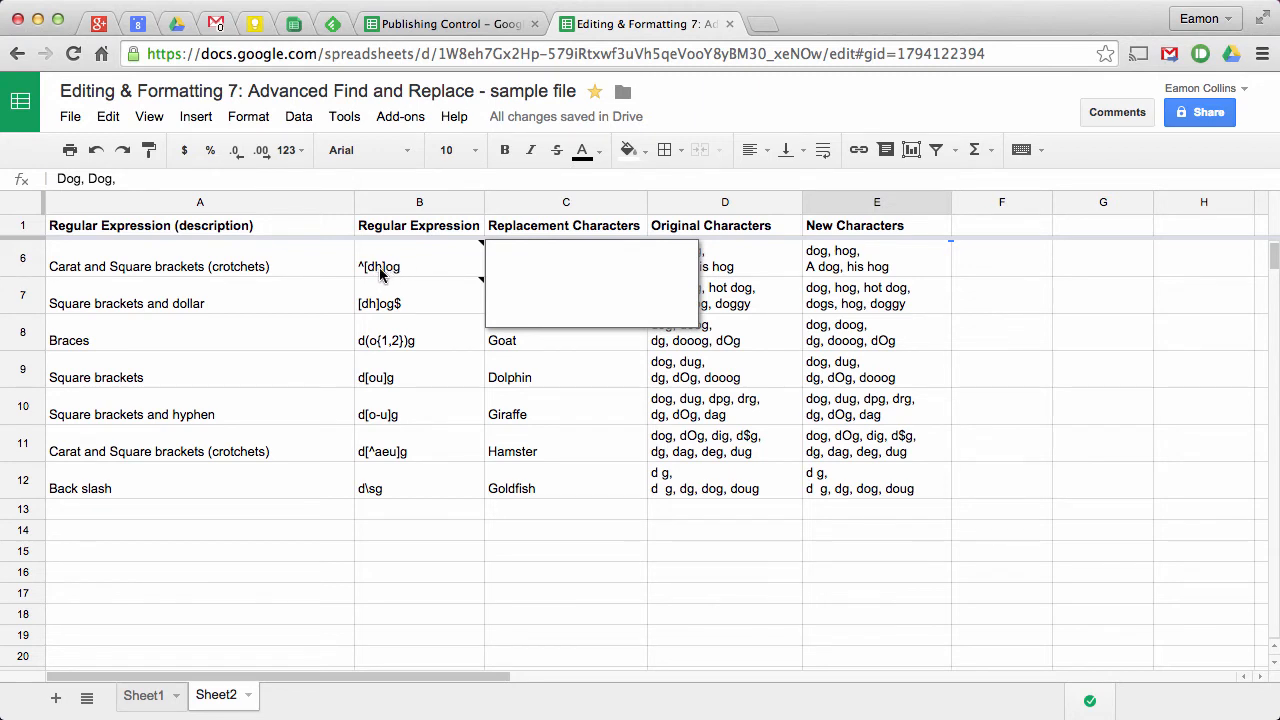
click(409, 306)
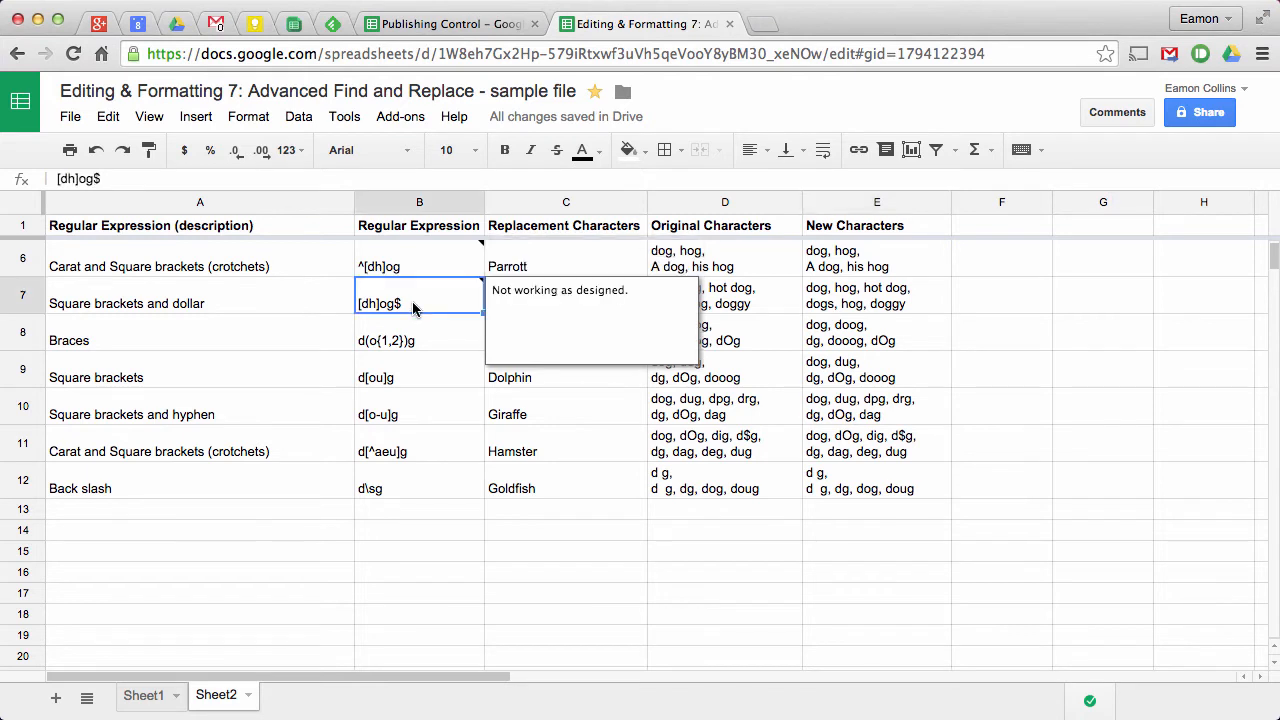
key(Up)
click(534, 362)
Select cell E6 and set Find and replace to find "^[dh]og" and replace it with "Parrott"
click(828, 260)
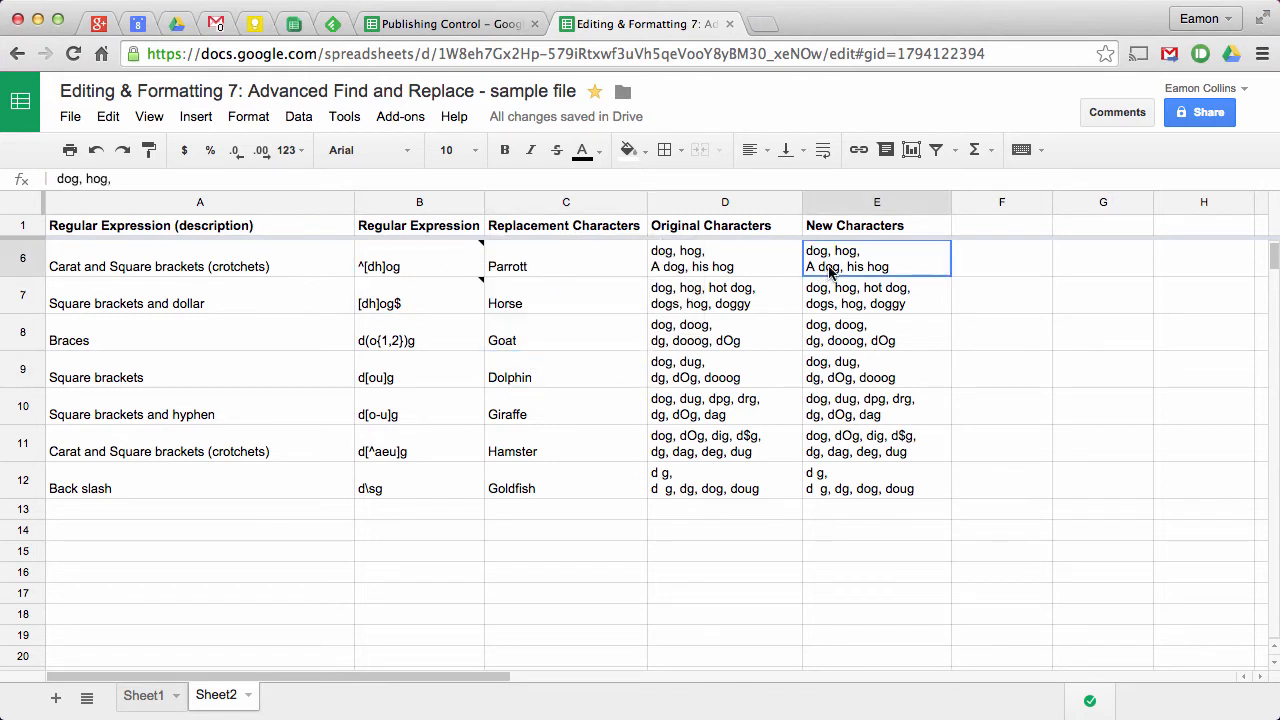
key(super+shift+h)
text(^)
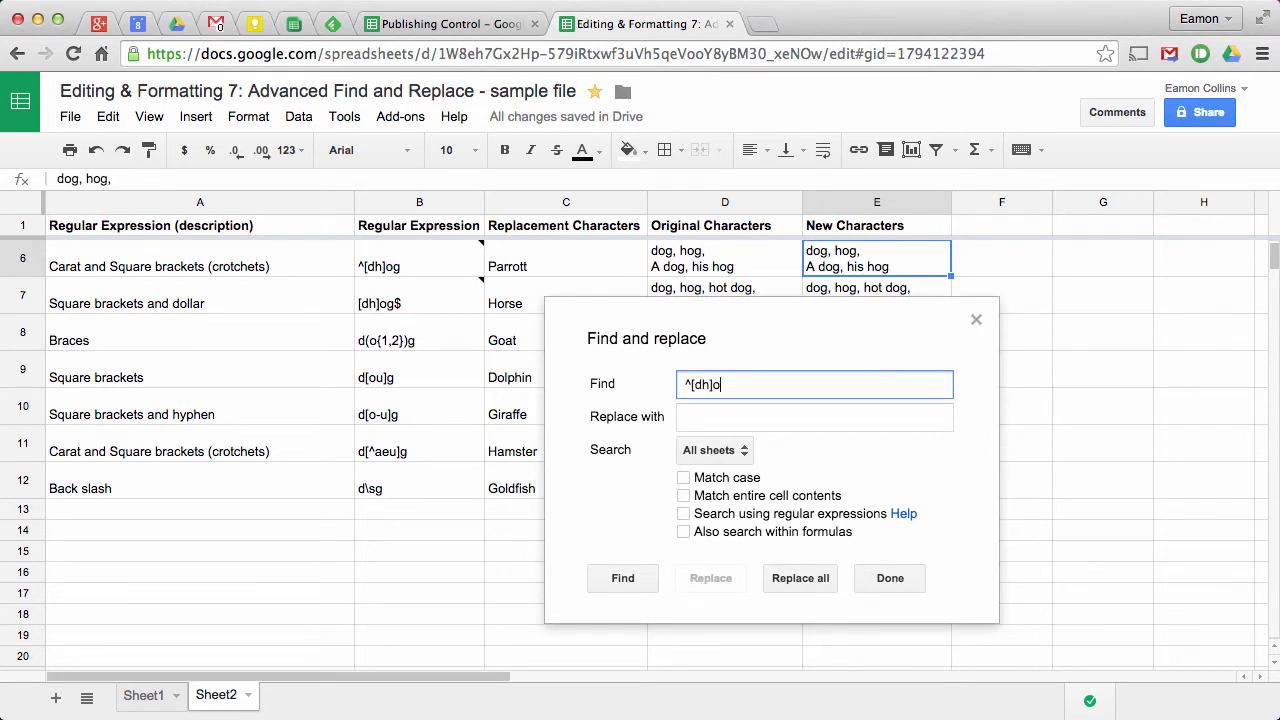
click(773, 416)
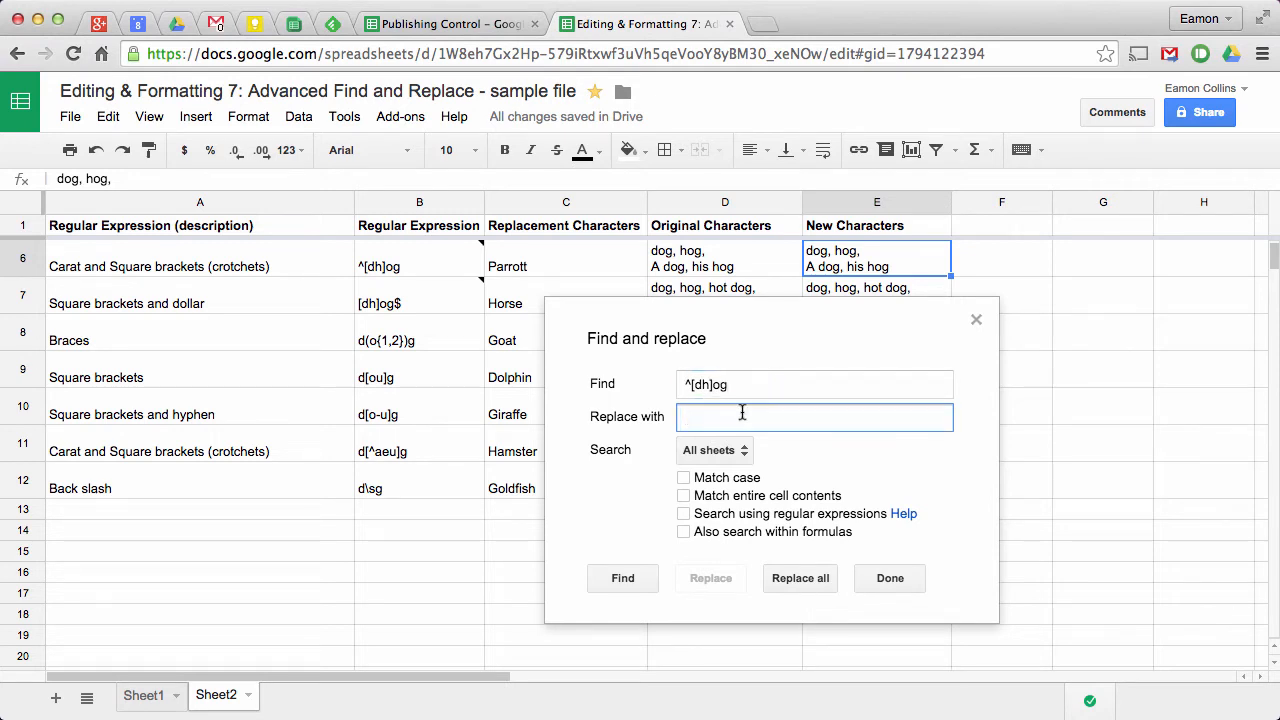
text(Parrott)
Limit the search to Sheet2!E6 with Match case and regular expressions enabled, replace all matches with "Parrott", and close the dialog
click(745, 450)
click(746, 503)
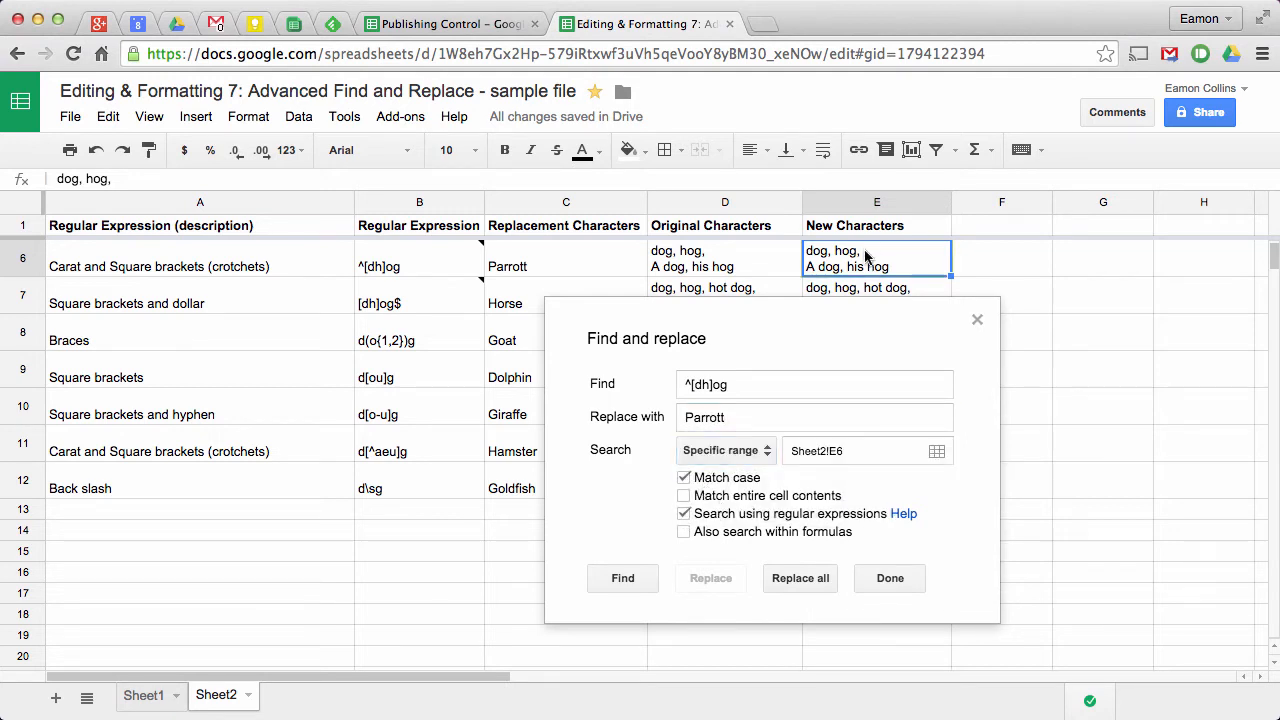
click(800, 578)
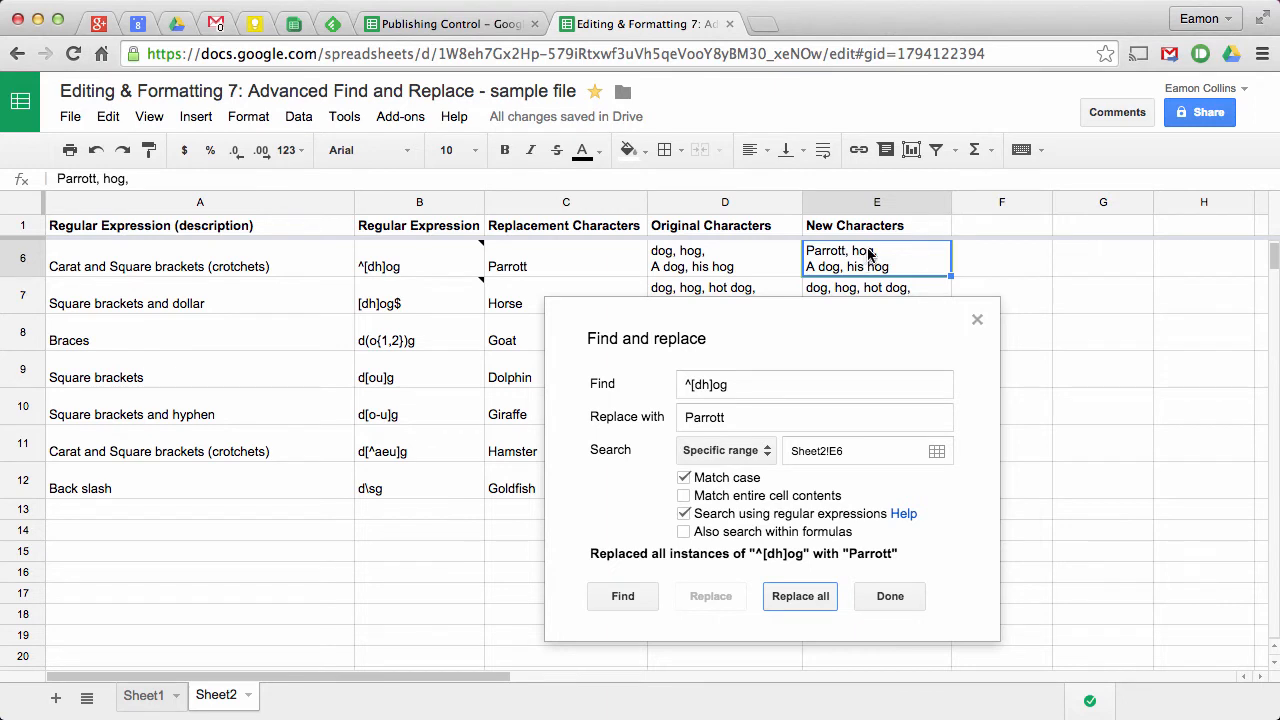
click(891, 599)
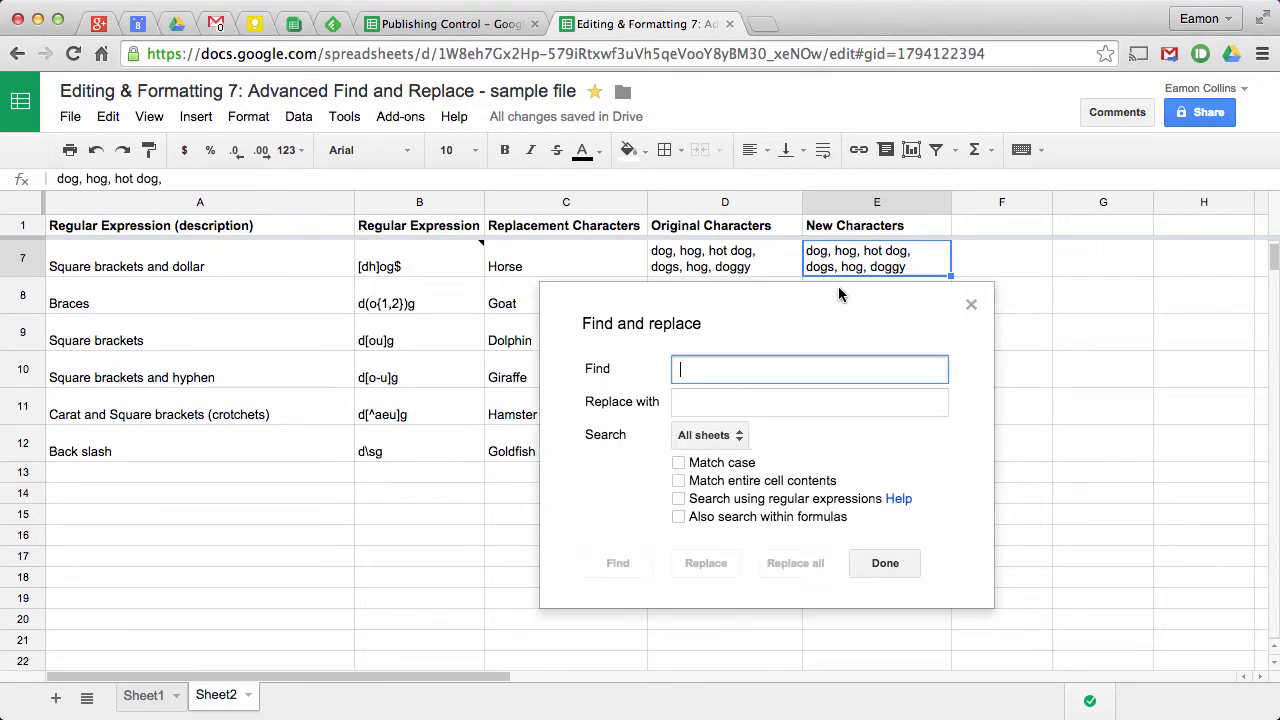
For cell E7, set Find and replace to find "[dh]og$" and replace it with "Horse"
text([d)
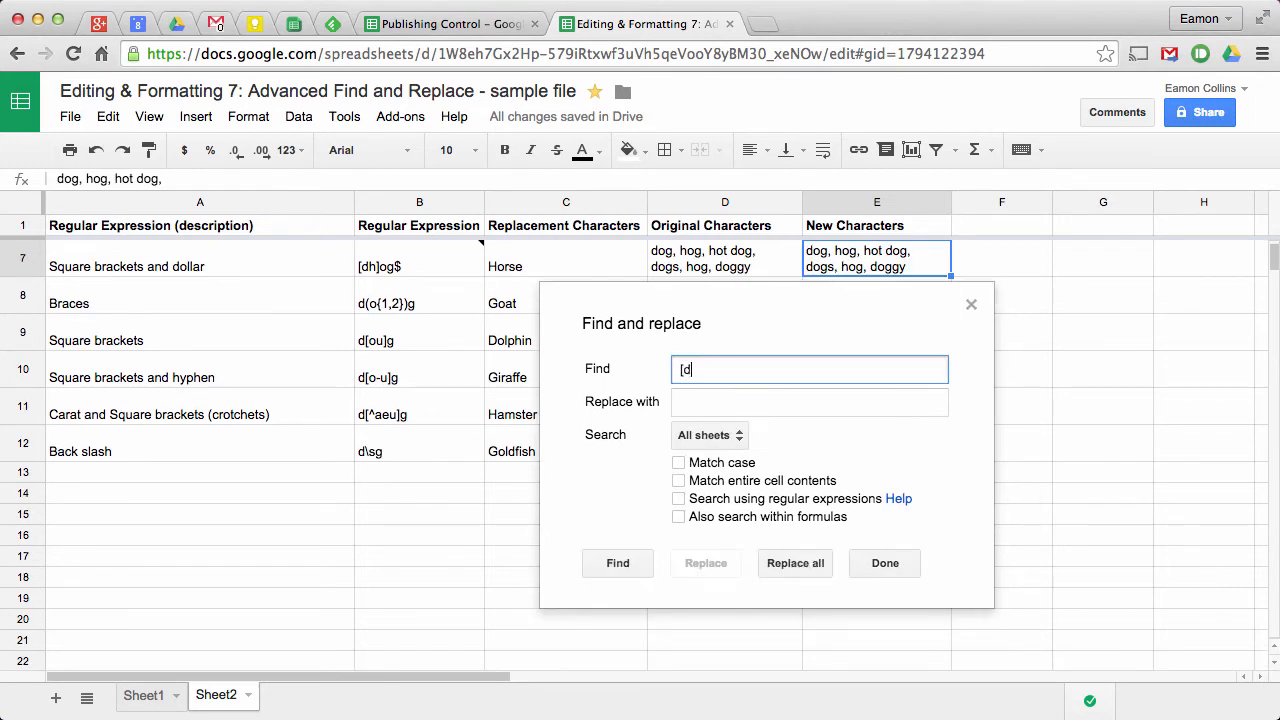
text(h]og$)
click(715, 402)
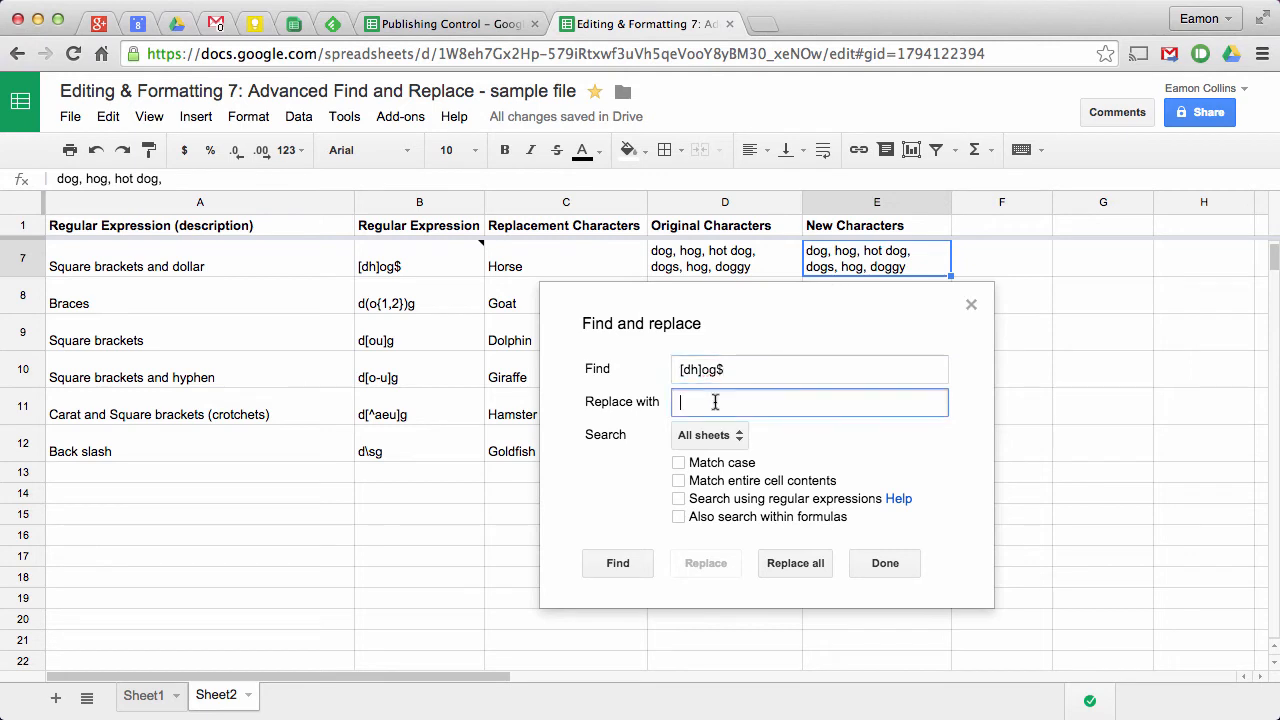
text(Horse)
Limit the search to Sheet2!E7 with Match case and regular expressions enabled, run the replacement of all matches with "Horse", and close the dialog
click(710, 435)
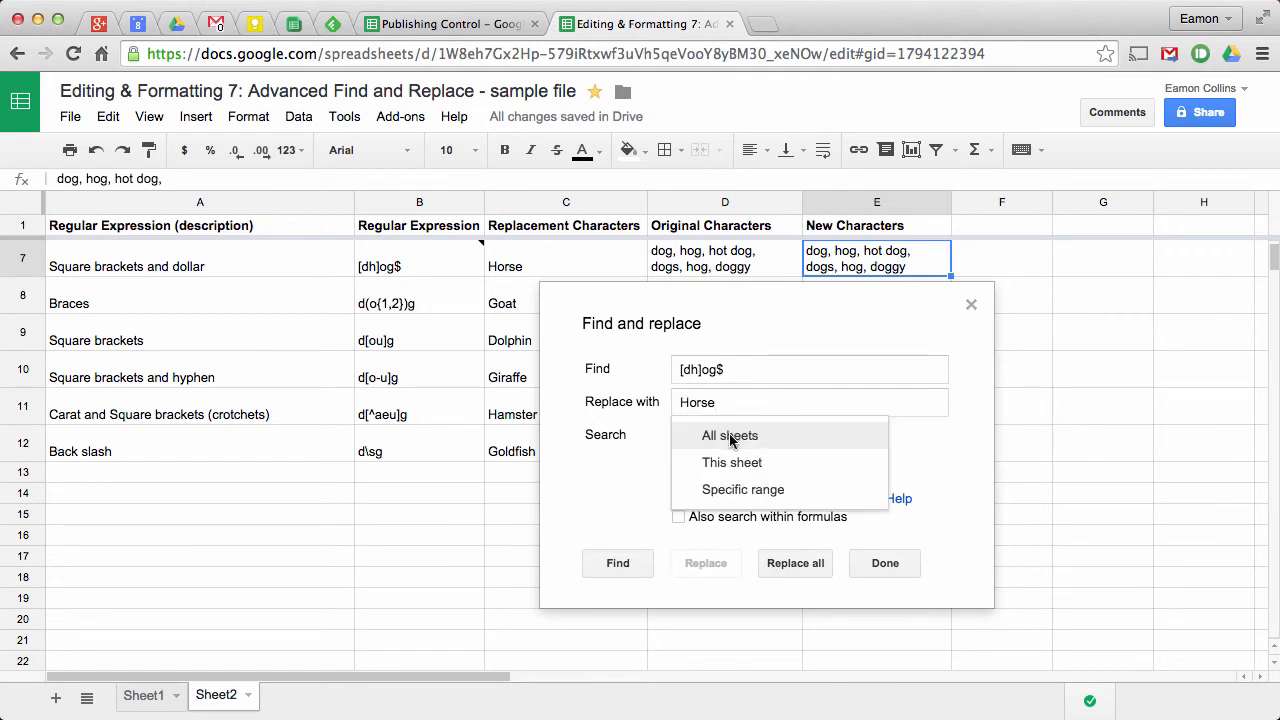
click(732, 489)
click(679, 499)
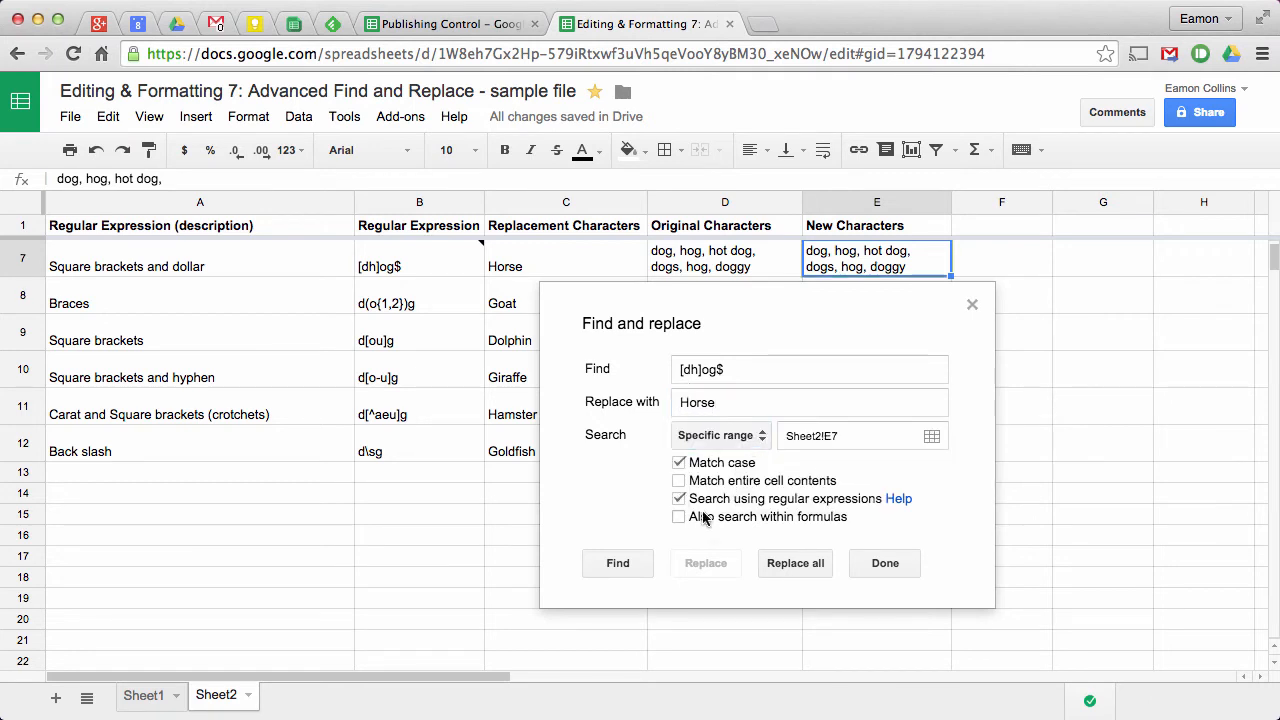
click(786, 563)
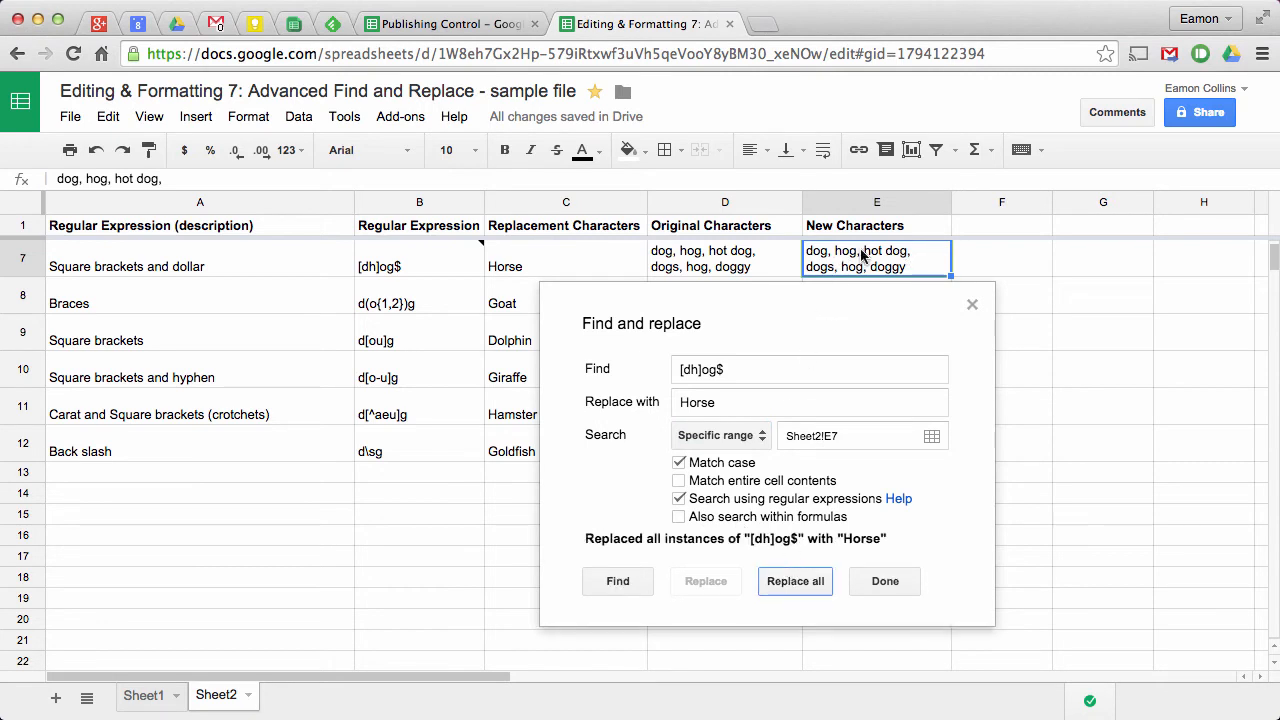
click(885, 581)
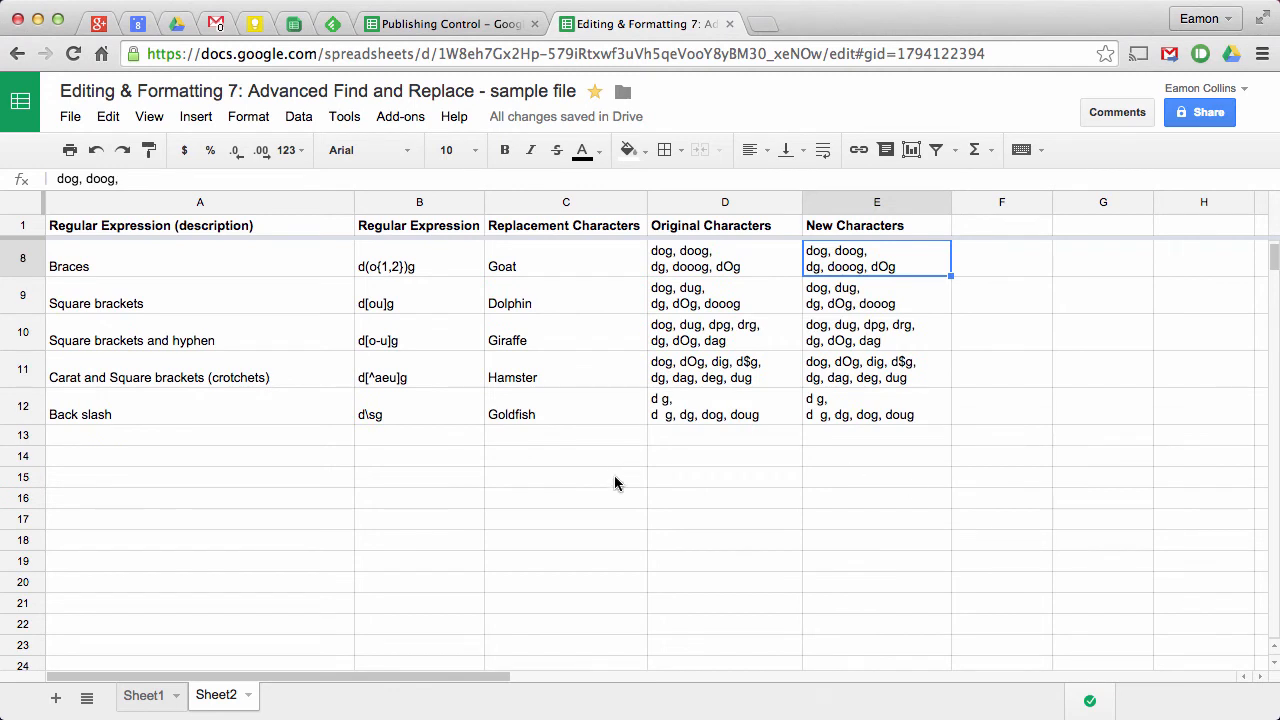
In Sheet2!E8, replace all matches of the regular expression "d(o{1,2})g" with "Goat", matching case
key(ctrl+h)
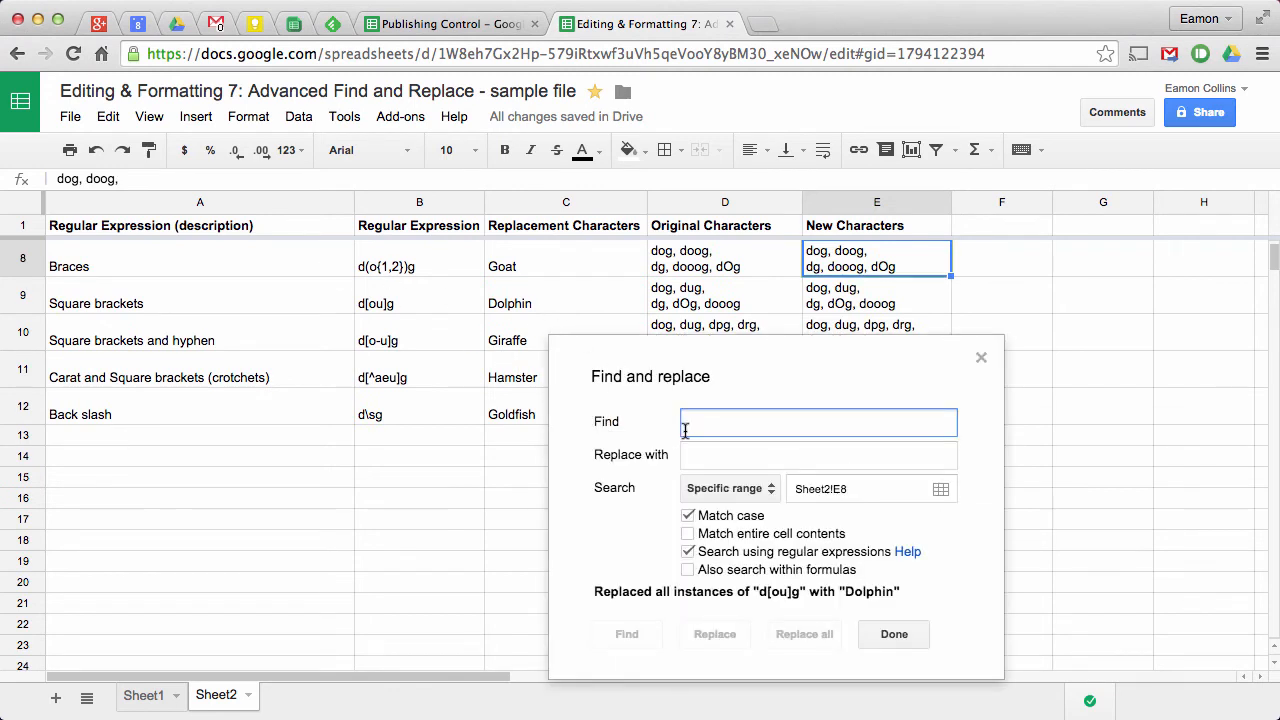
text(d(o{1,2})g)
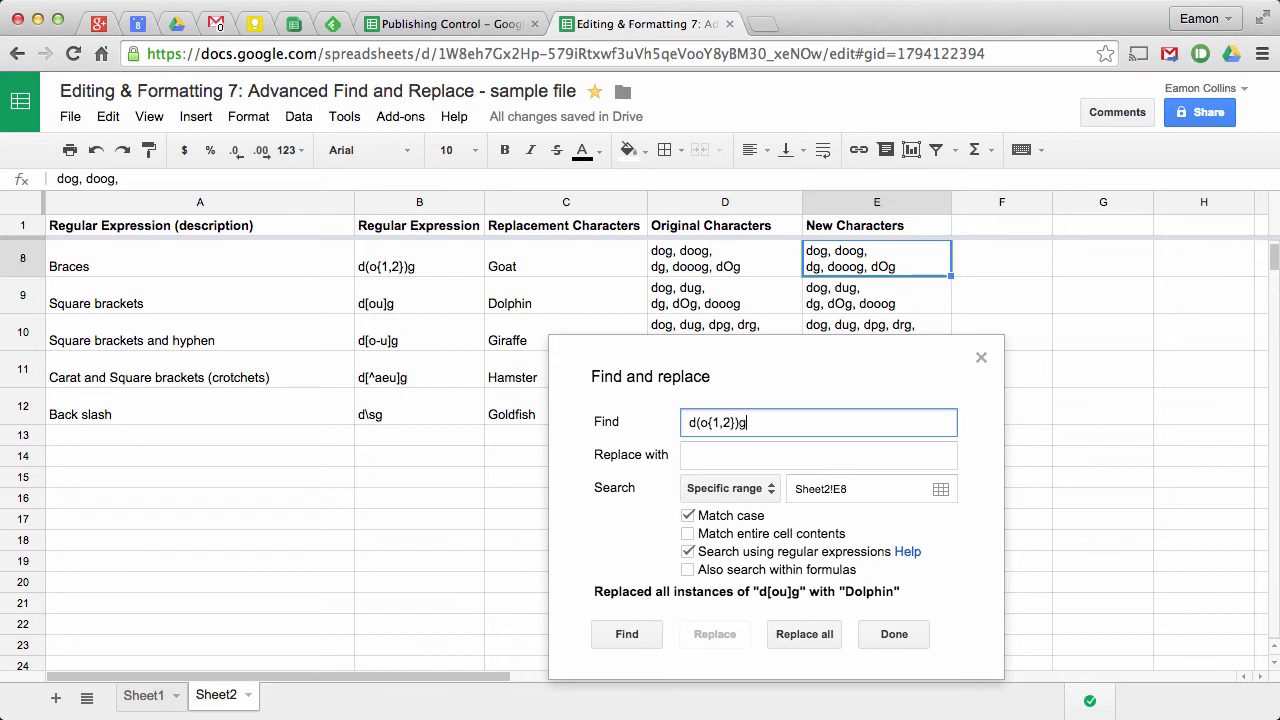
click(723, 453)
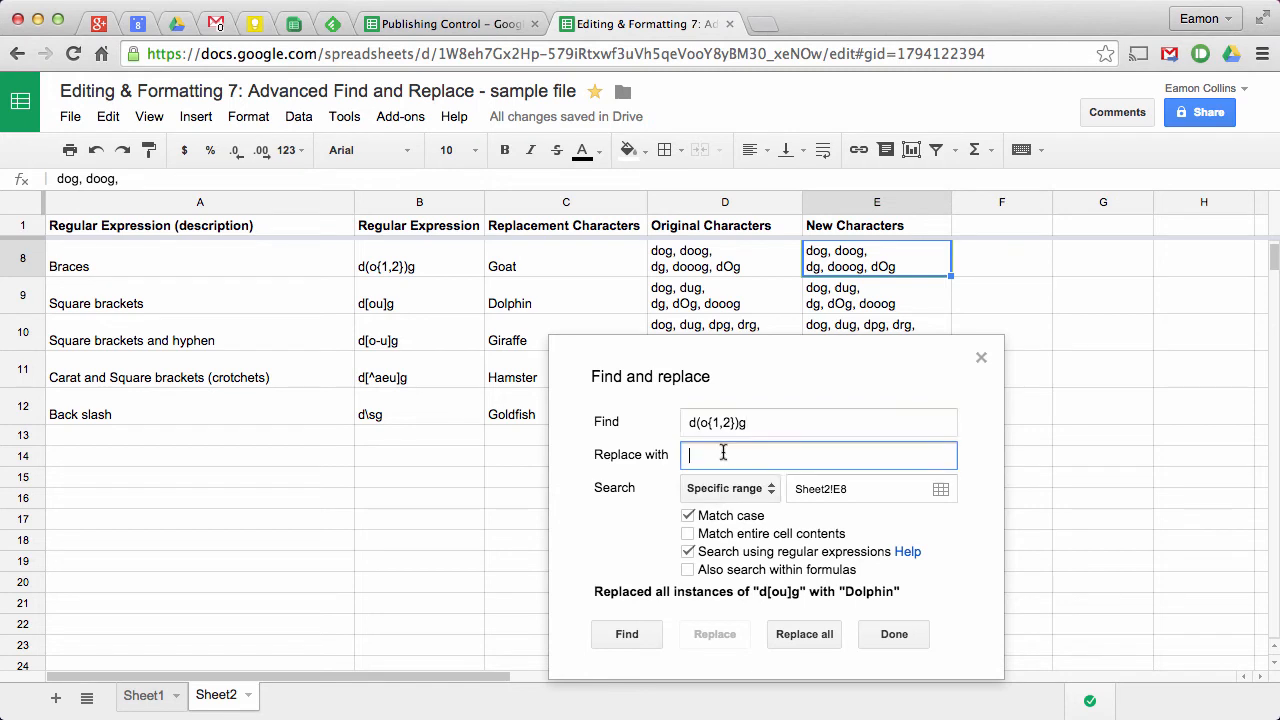
text(Goat)
click(815, 634)
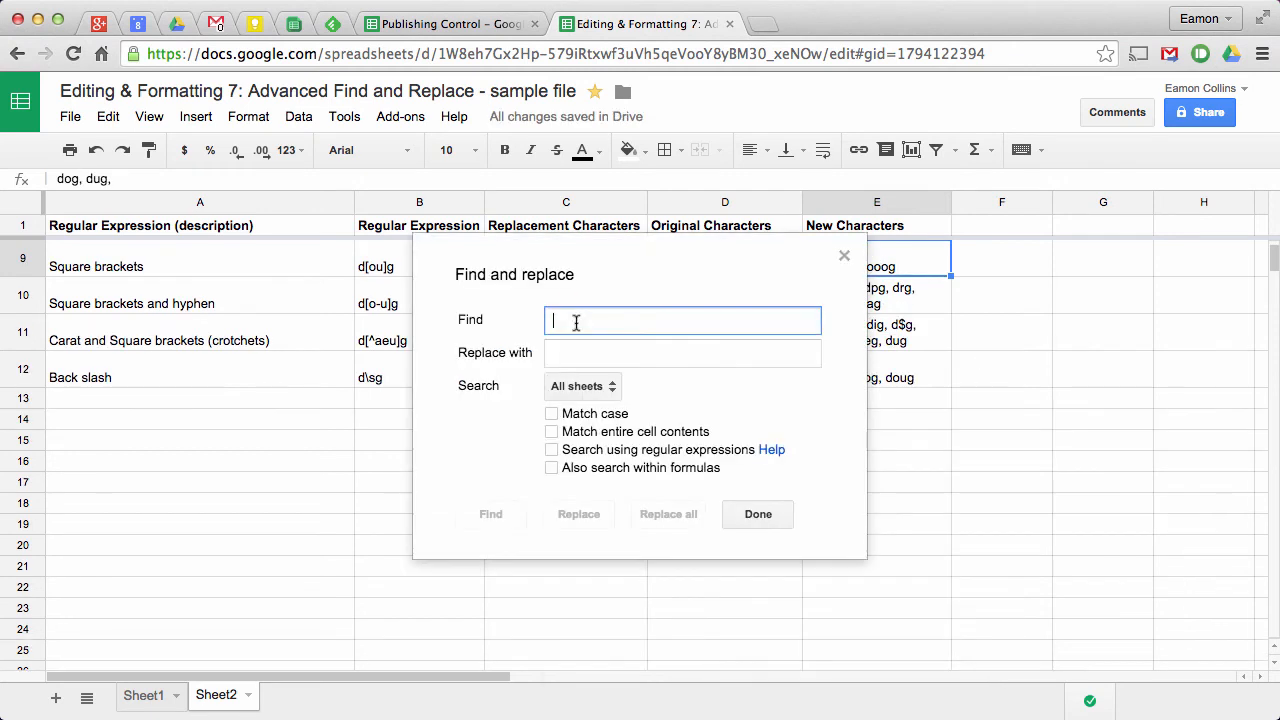
For cell E9, set Find and replace to find "d[ou]g" and replace it with "Dolphin", moving the dialog clear of the row
text(d[o)
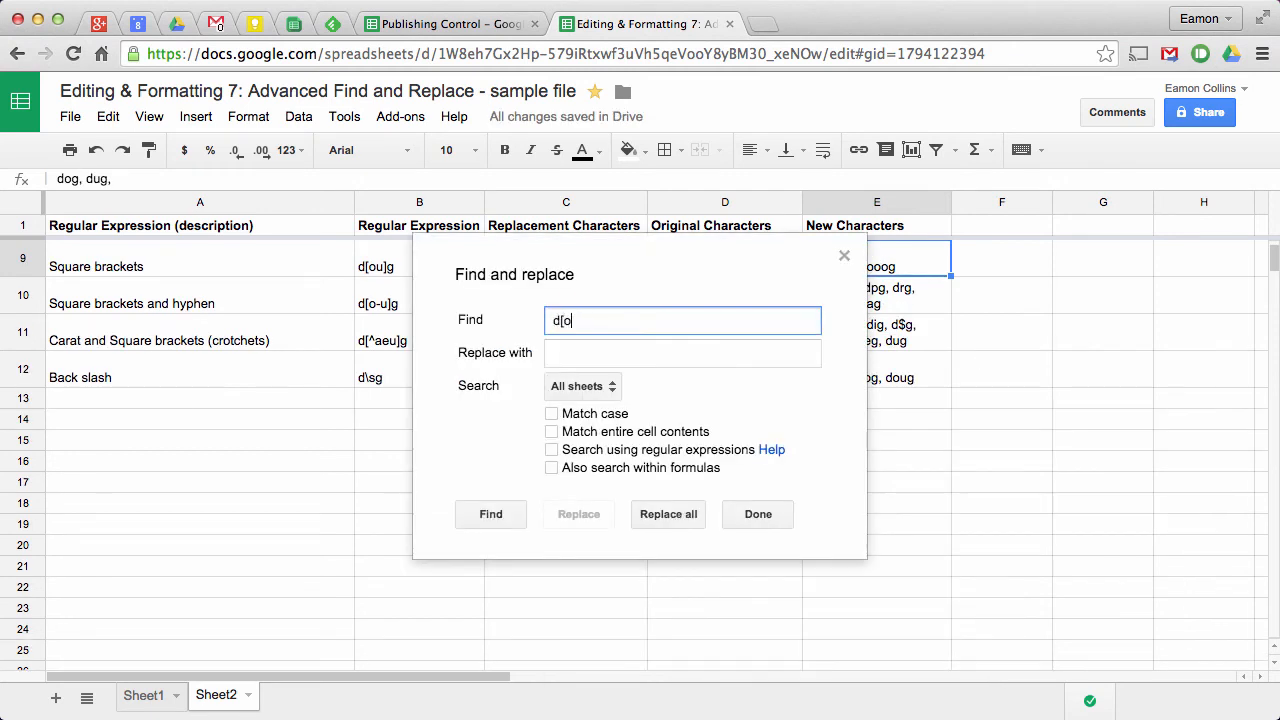
text(ug])
key(Tab)
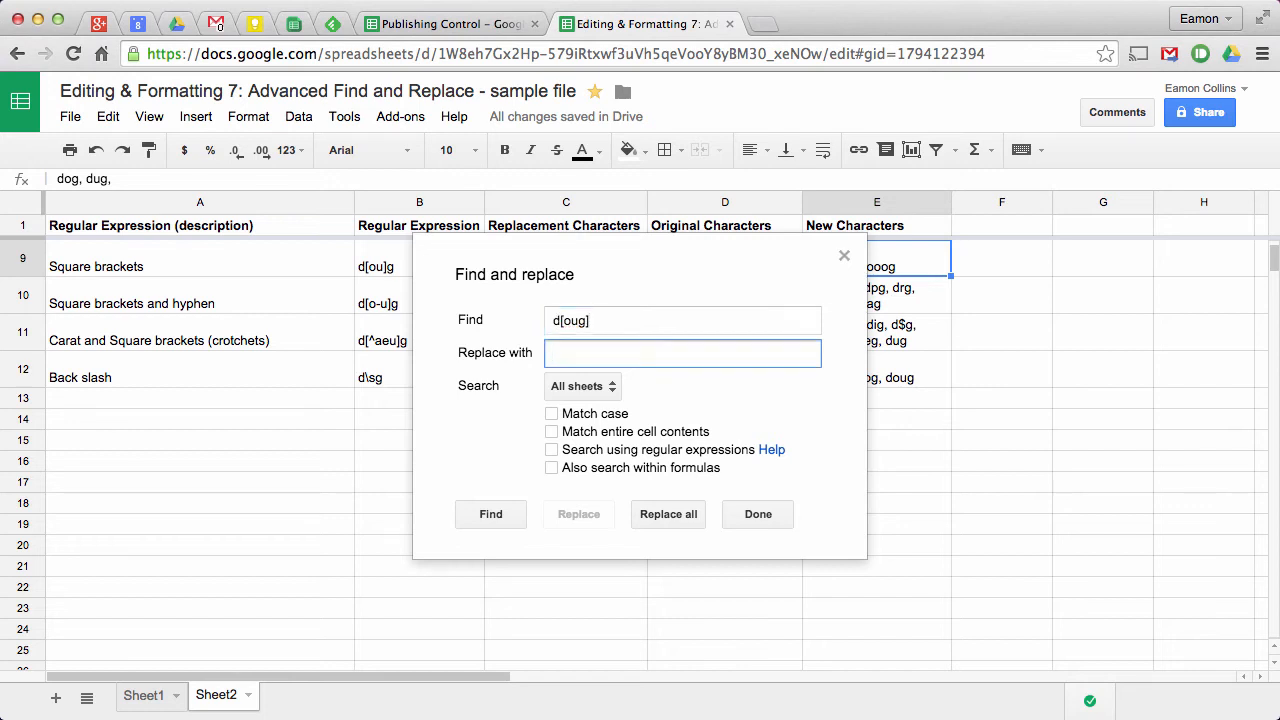
click(580, 318)
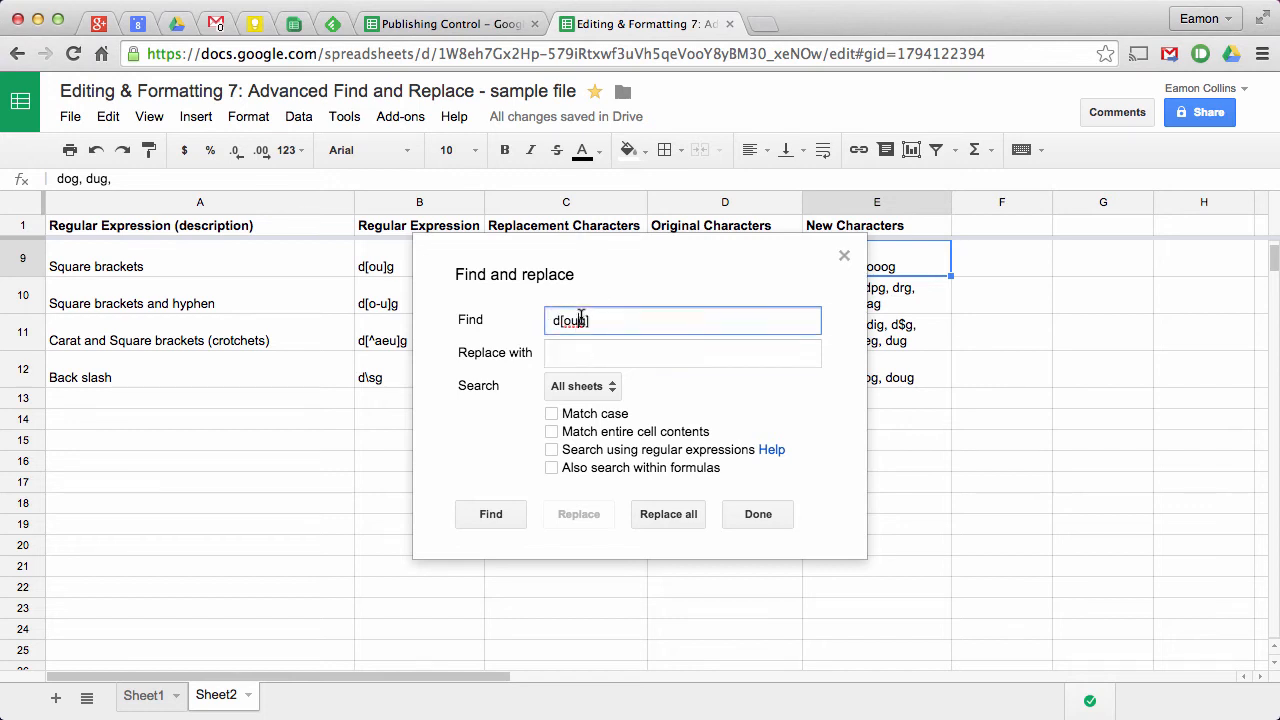
text(])
key(Tab)
drag(658, 254, 750, 303)
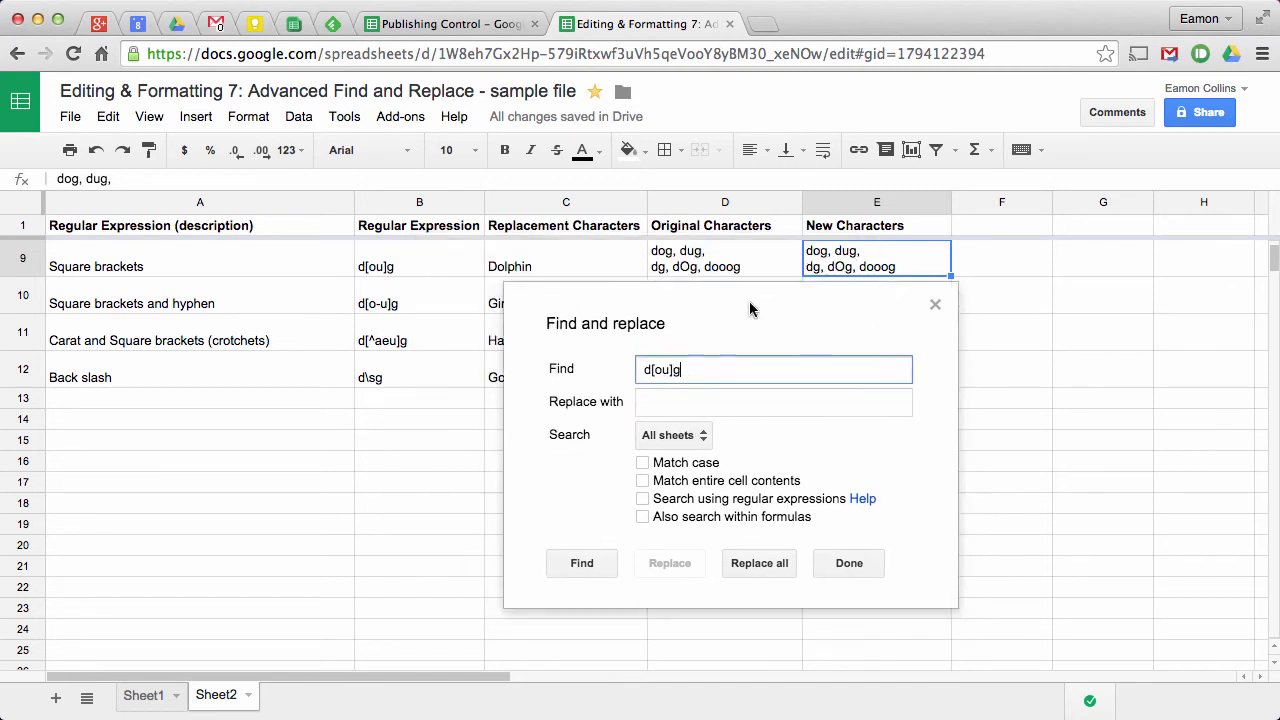
click(675, 399)
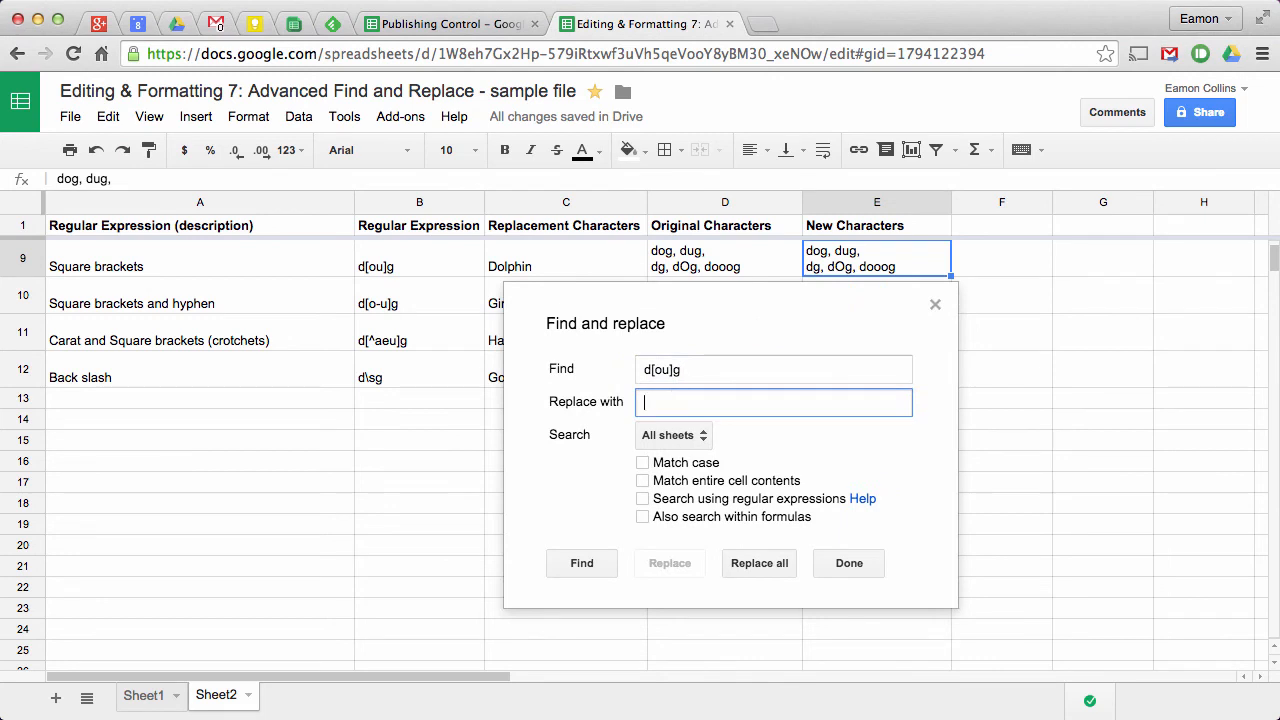
text(Dolphin)
Limit the search to Sheet2!E9, enable Match case and regular expressions, and replace all matches with "Dolphin"
click(700, 438)
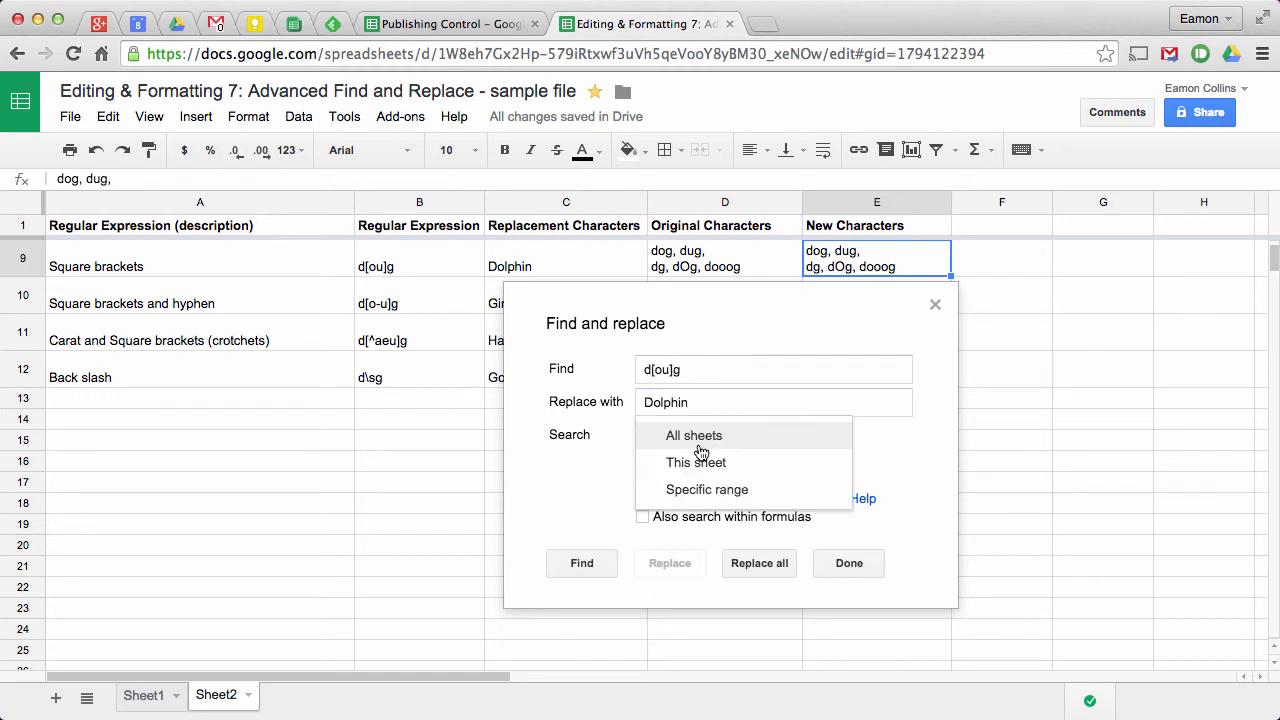
click(700, 488)
click(642, 499)
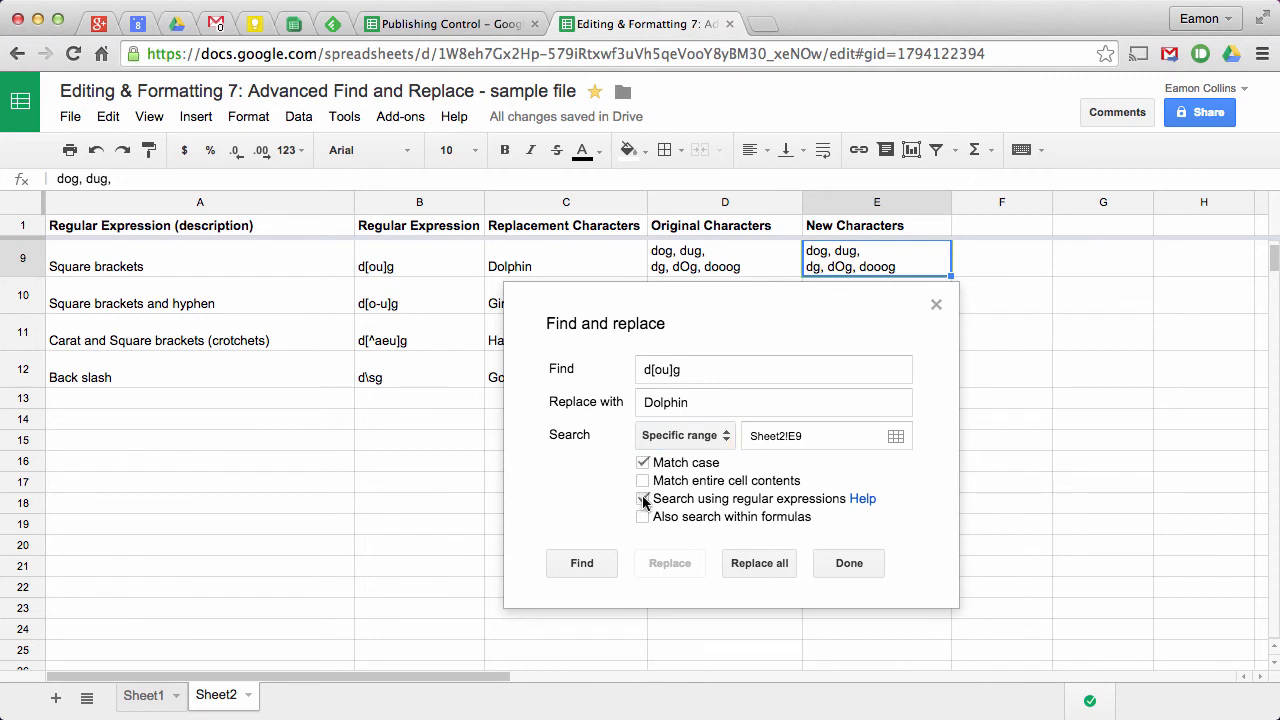
click(759, 563)
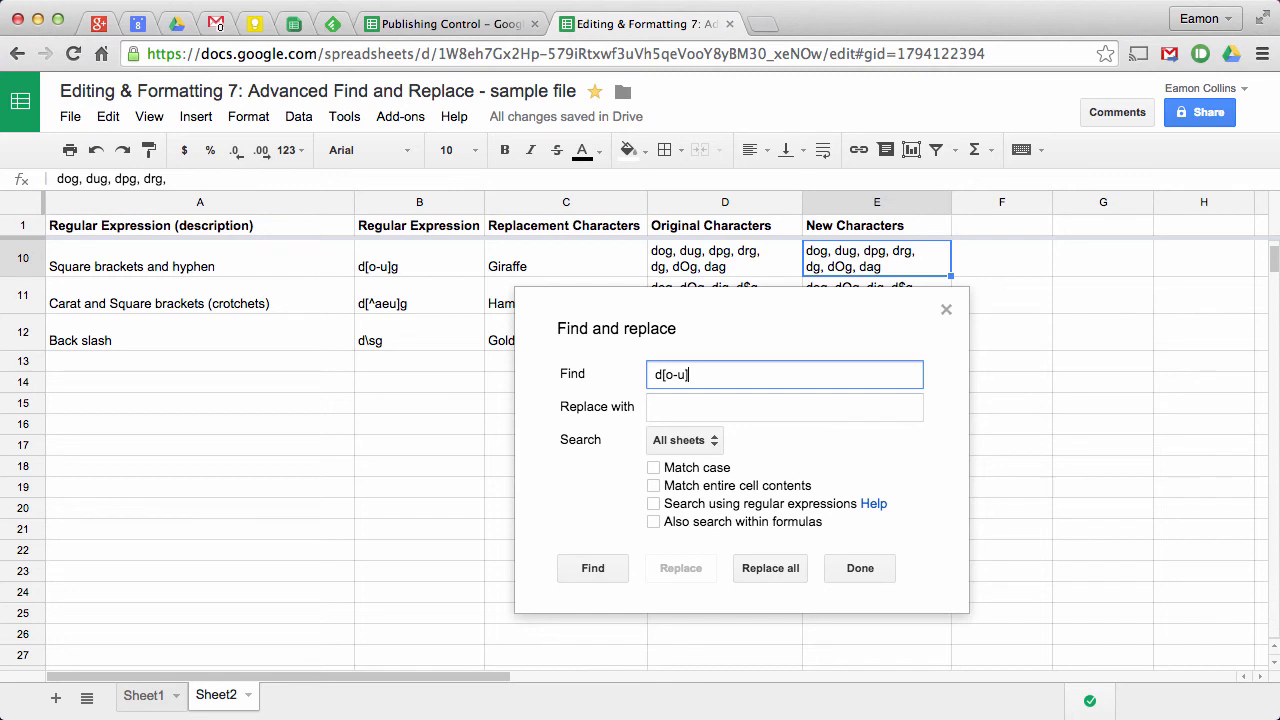
For cell E10, set Find and replace to find "d[o-u]g" and replace it with "Giraffe"
click(693, 408)
text(Gir)
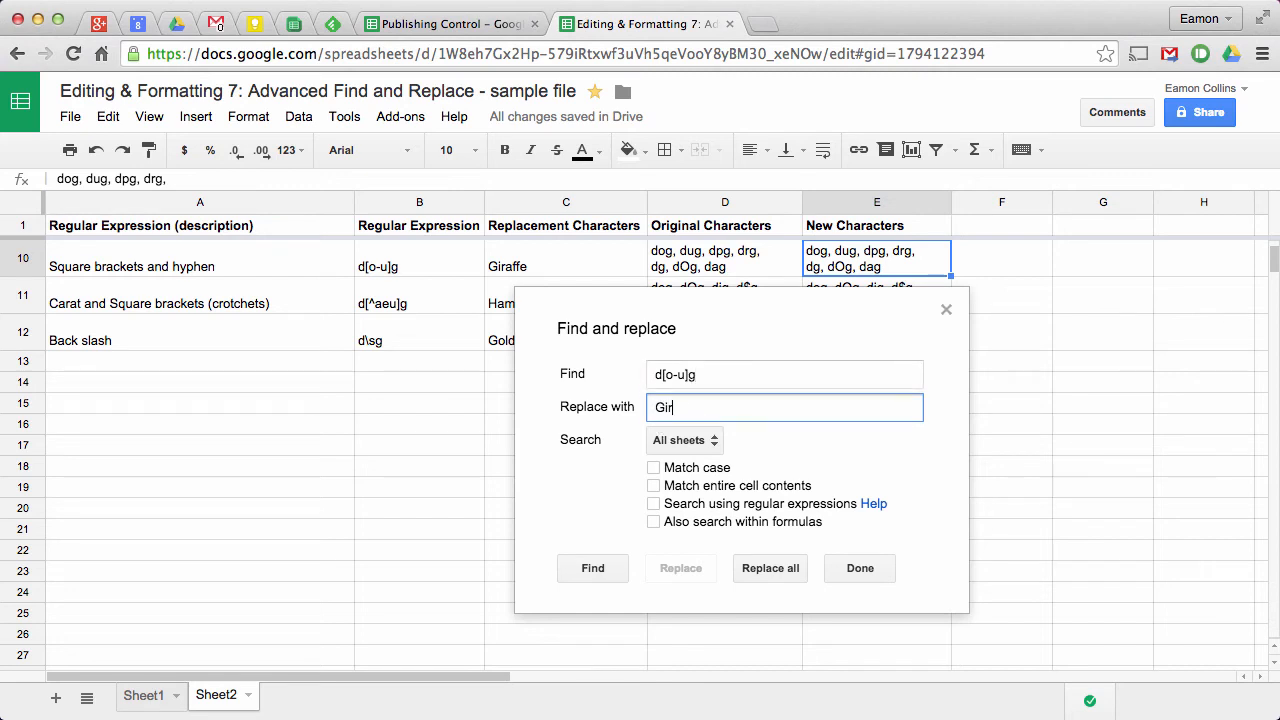
text(ag)
key(BackSpace)
Limit the search to Sheet2!E10, enable regular expressions, and replace all matches with "Giraffe"
click(716, 444)
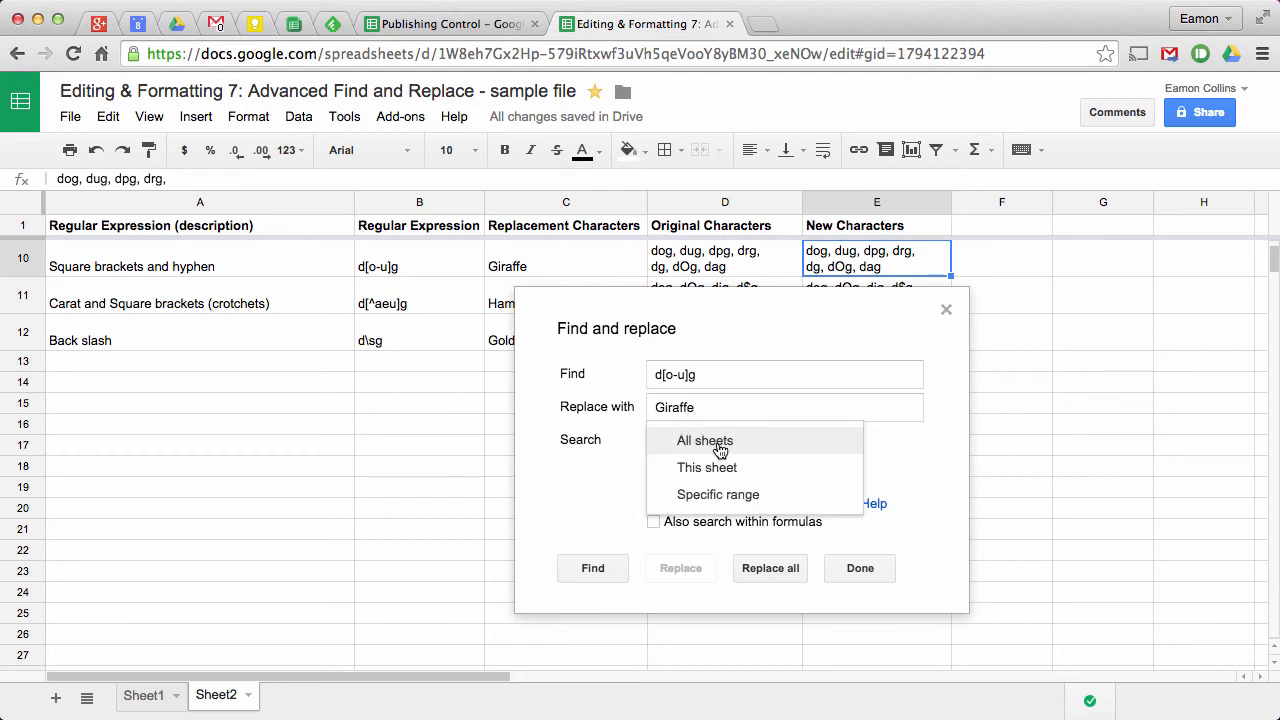
click(712, 494)
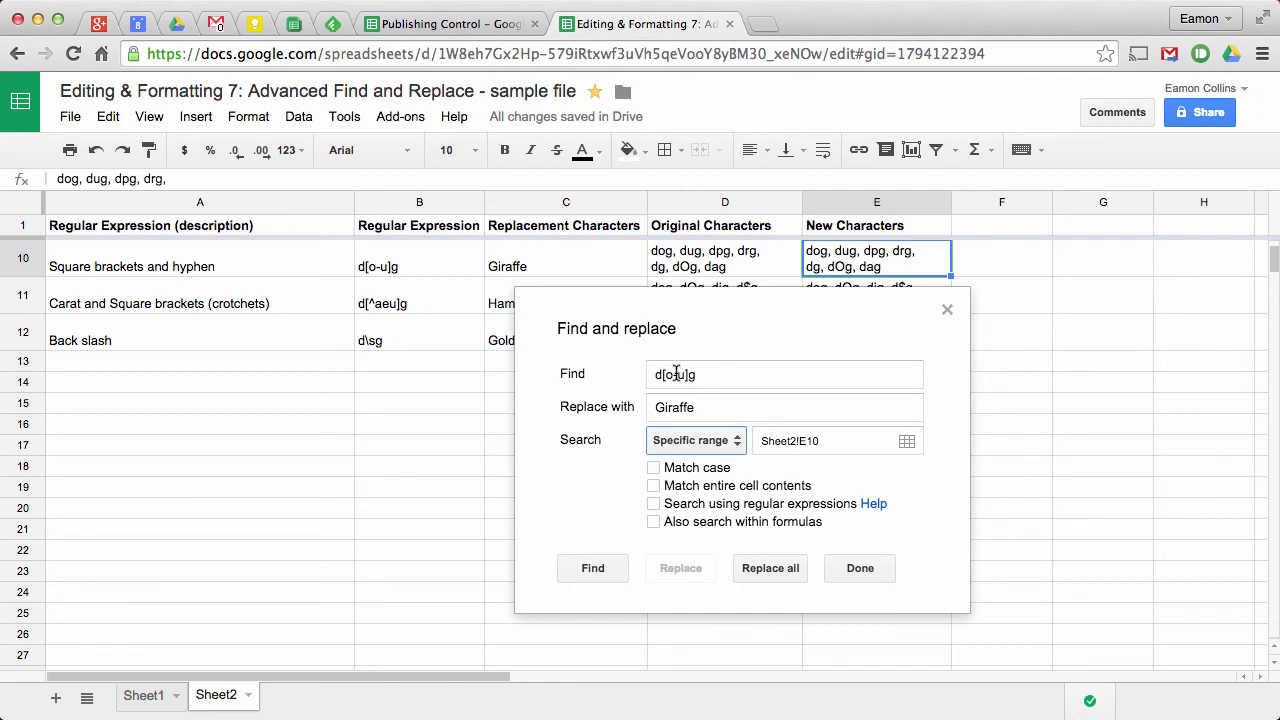
click(655, 504)
click(783, 572)
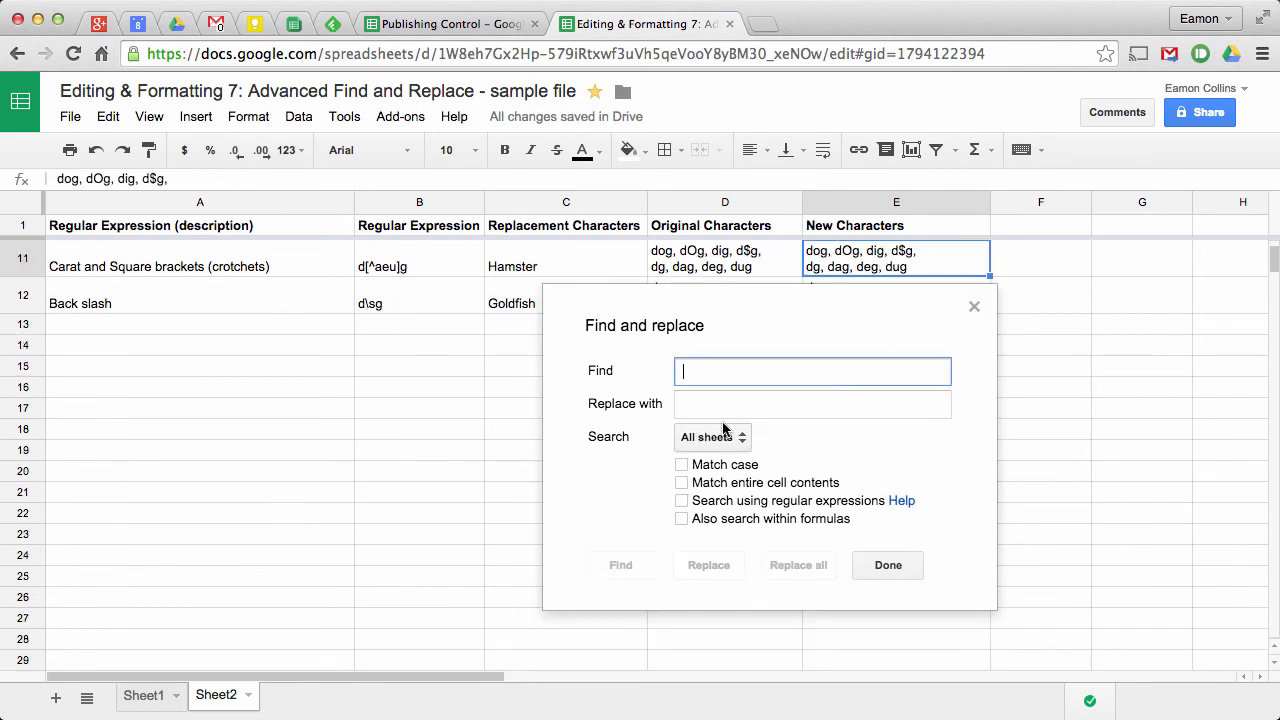
For cell E11, set Find and replace to find "d[^aeu]g" and replace it with "Hamster"
text(d)
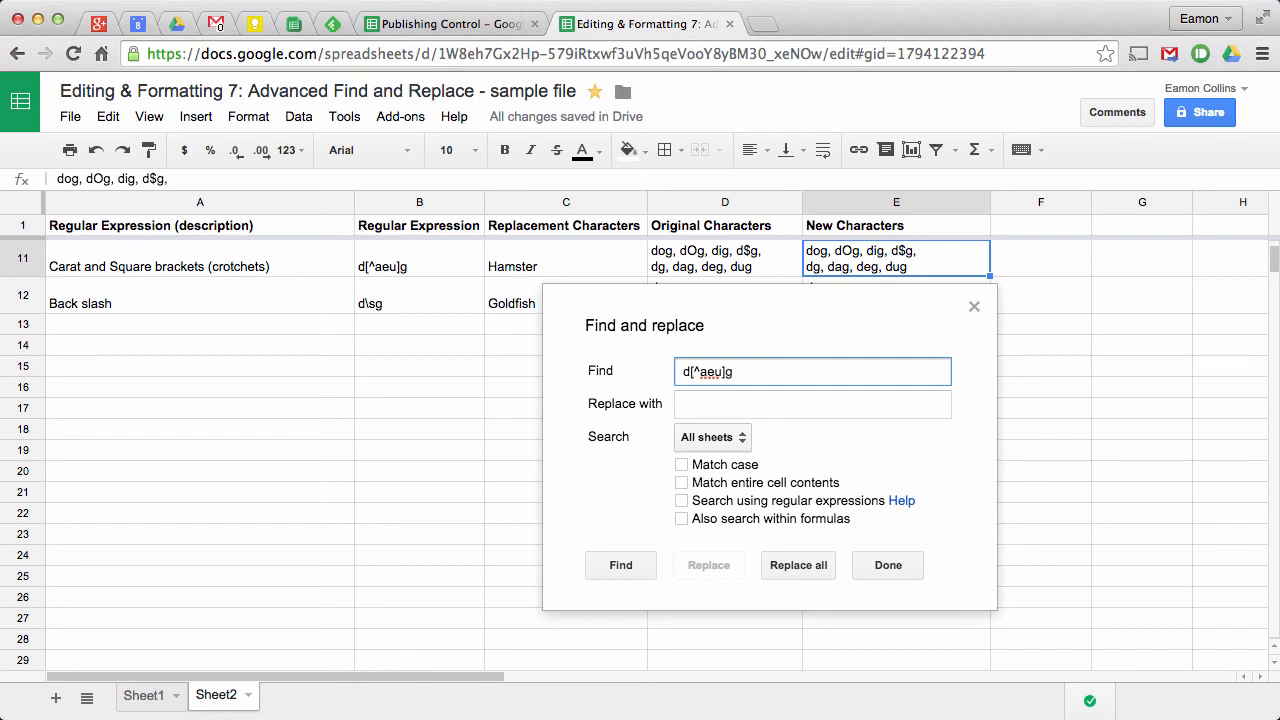
click(812, 404)
text(Hamster)
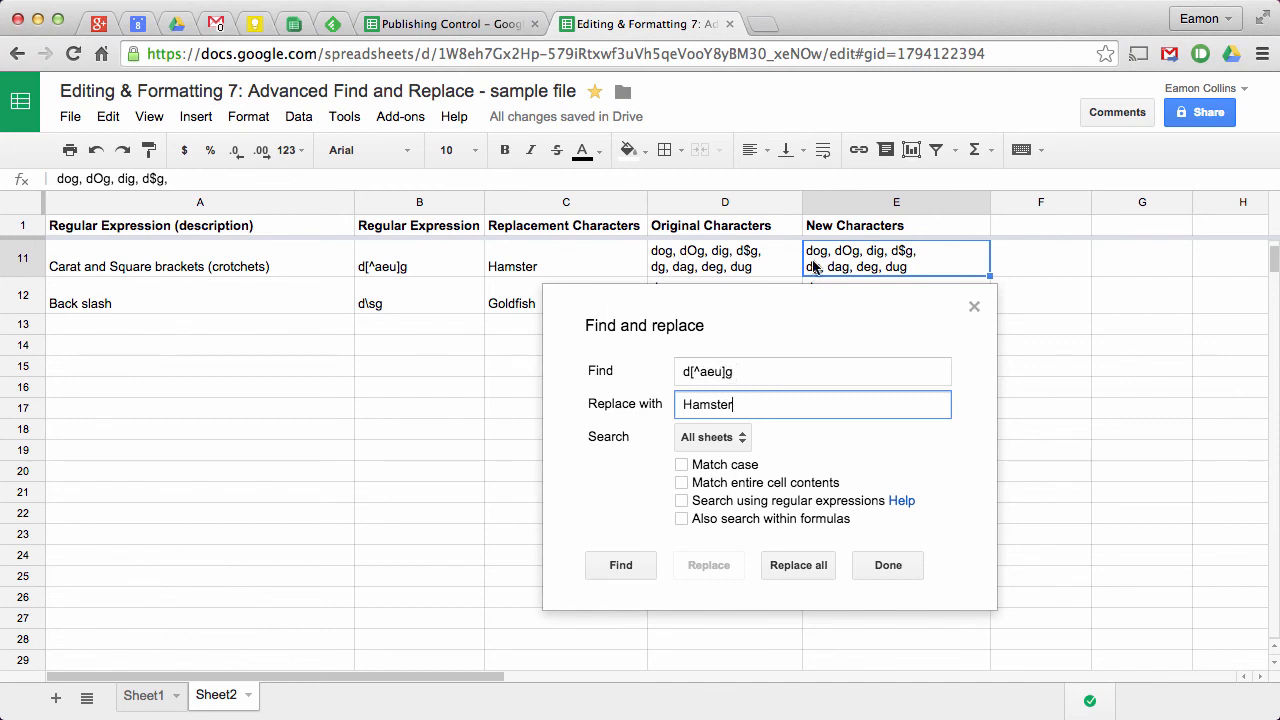
Limit the search to Sheet2!E11, enable Match case and regular expressions, and replace all matches with "Hamster"
click(700, 437)
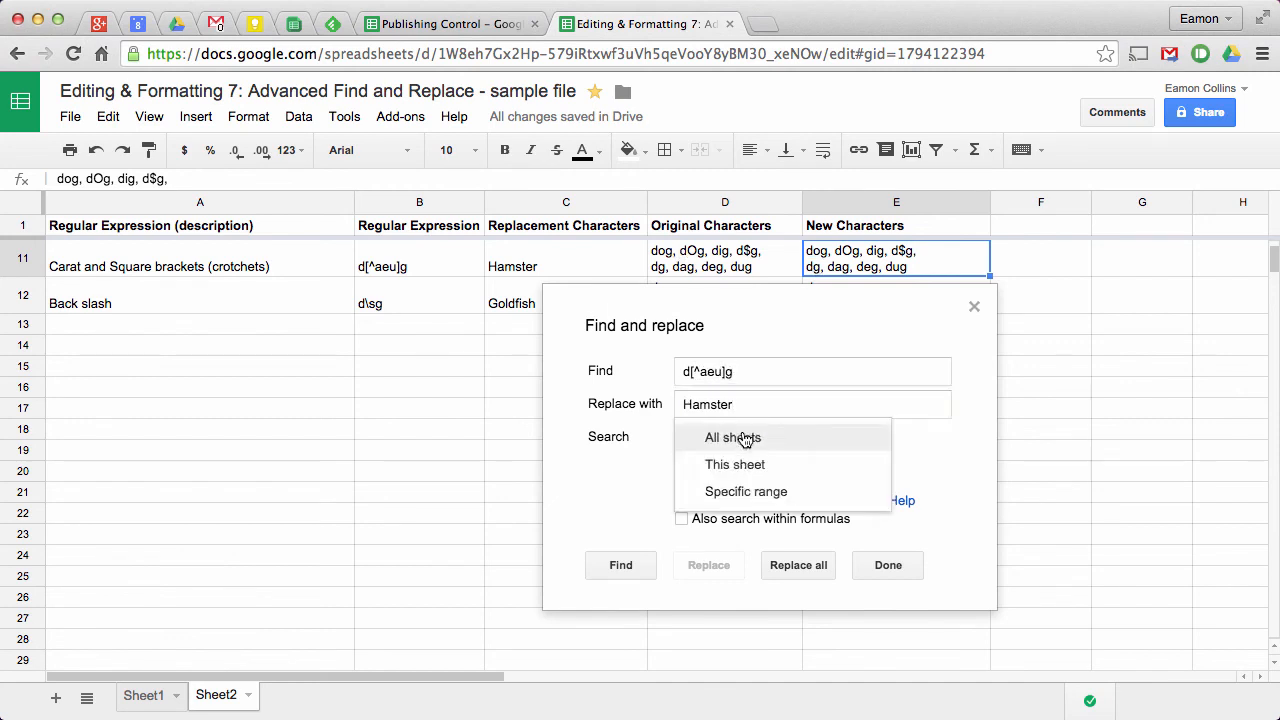
click(718, 489)
click(681, 464)
click(681, 500)
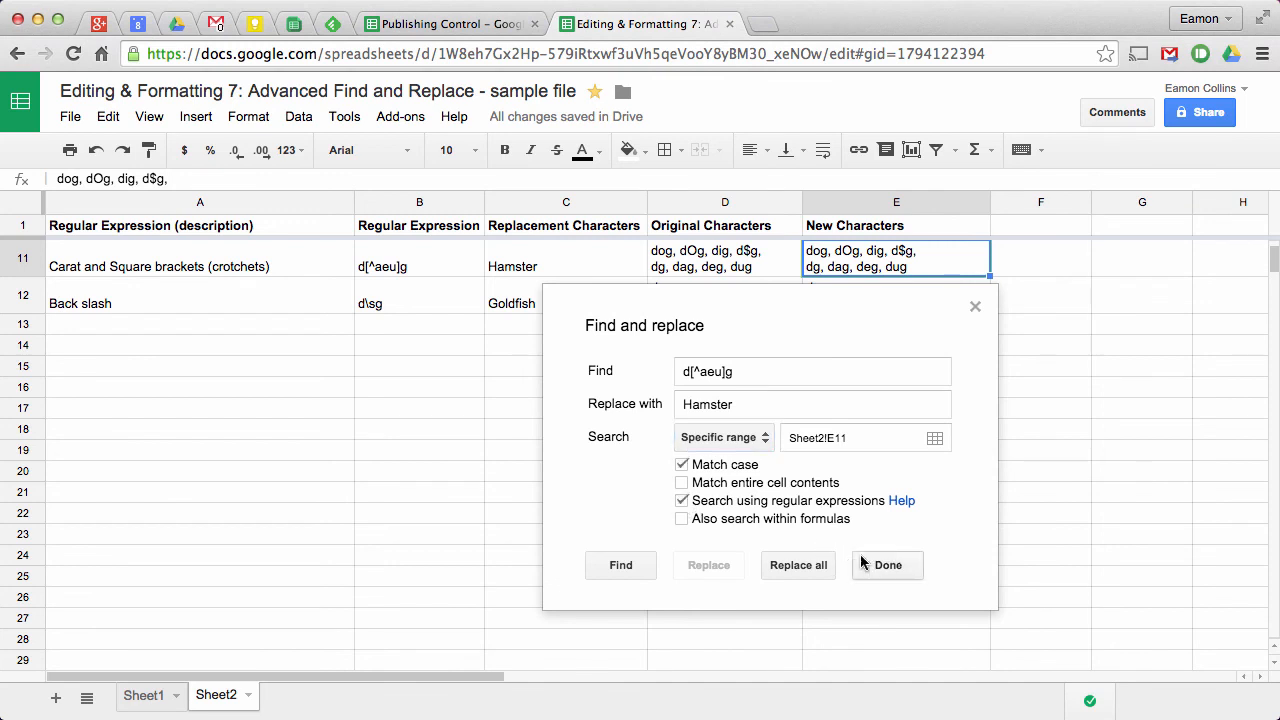
click(786, 566)
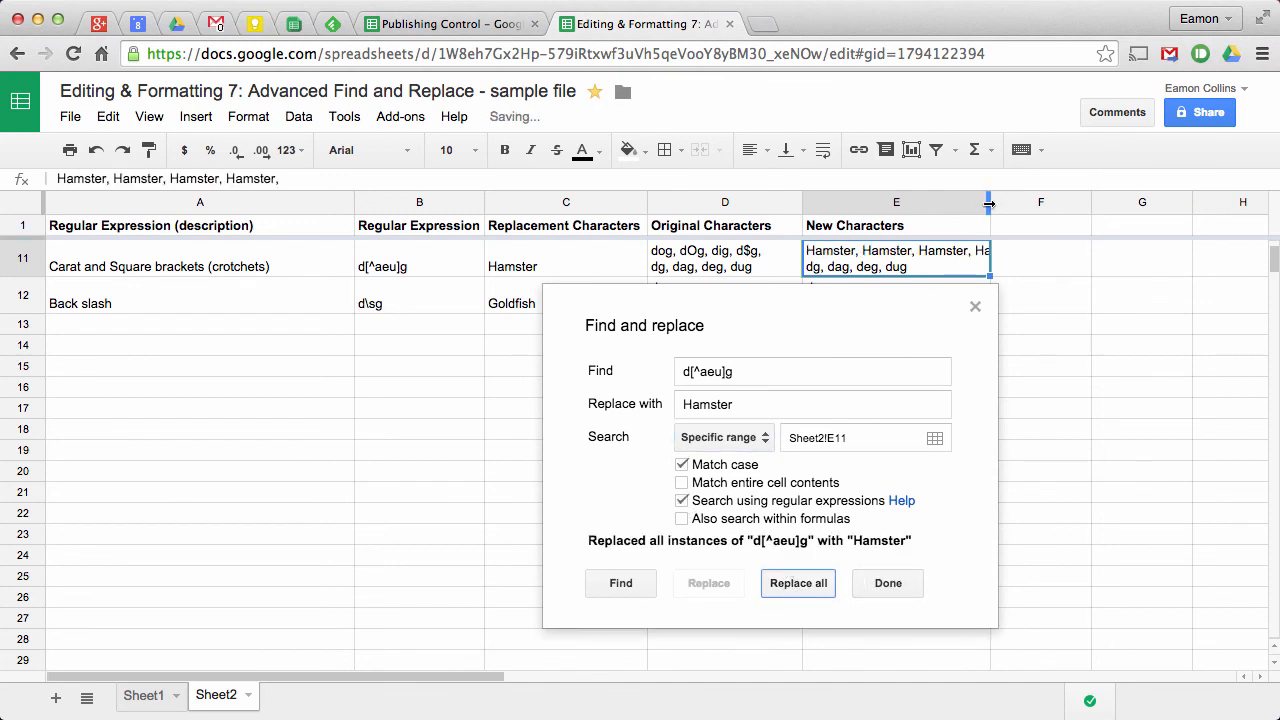
Widen column E to fit the full text of cell E11, and close the Find and replace dialog
drag(990, 202, 1065, 202)
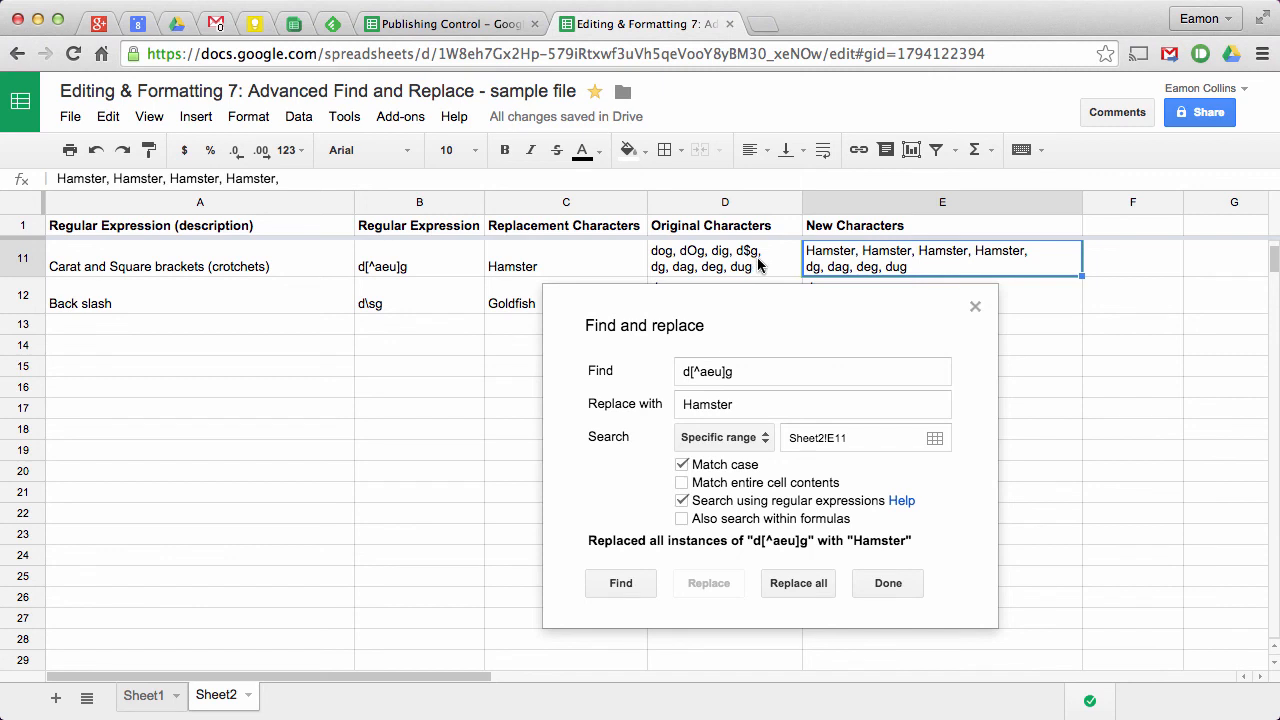
click(887, 583)
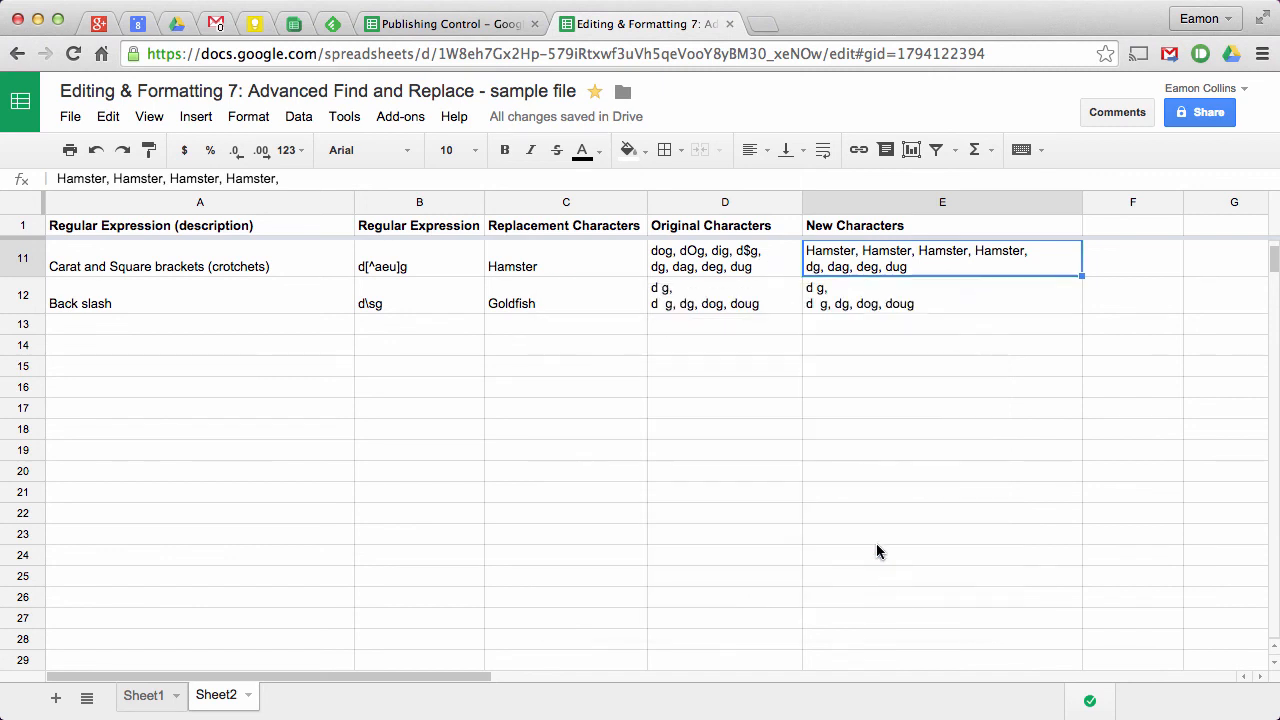
Select cell E12 and set Find and replace to find "d\sg" and replace it with "Goldfish"
click(921, 303)
key(ctrl+h)
text(d)
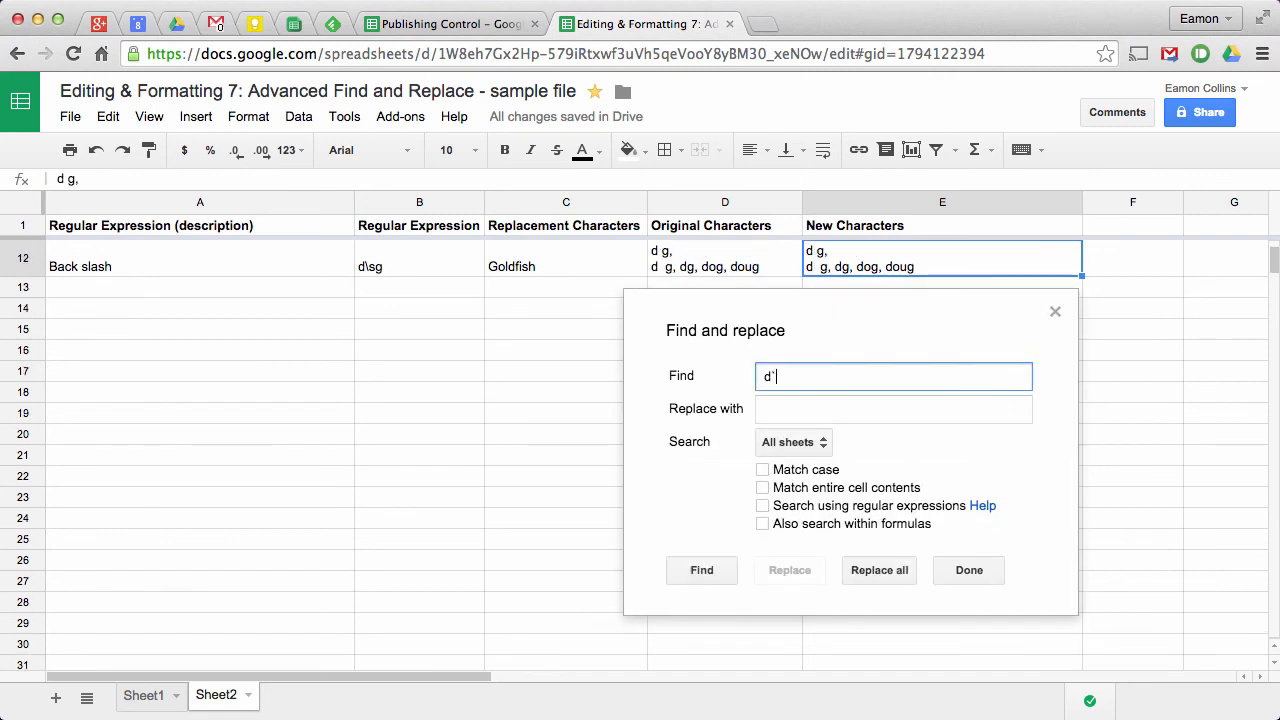
text(`s)
key(BackSpace)
key(BackSpace)
key(BackSpace)
click(893, 409)
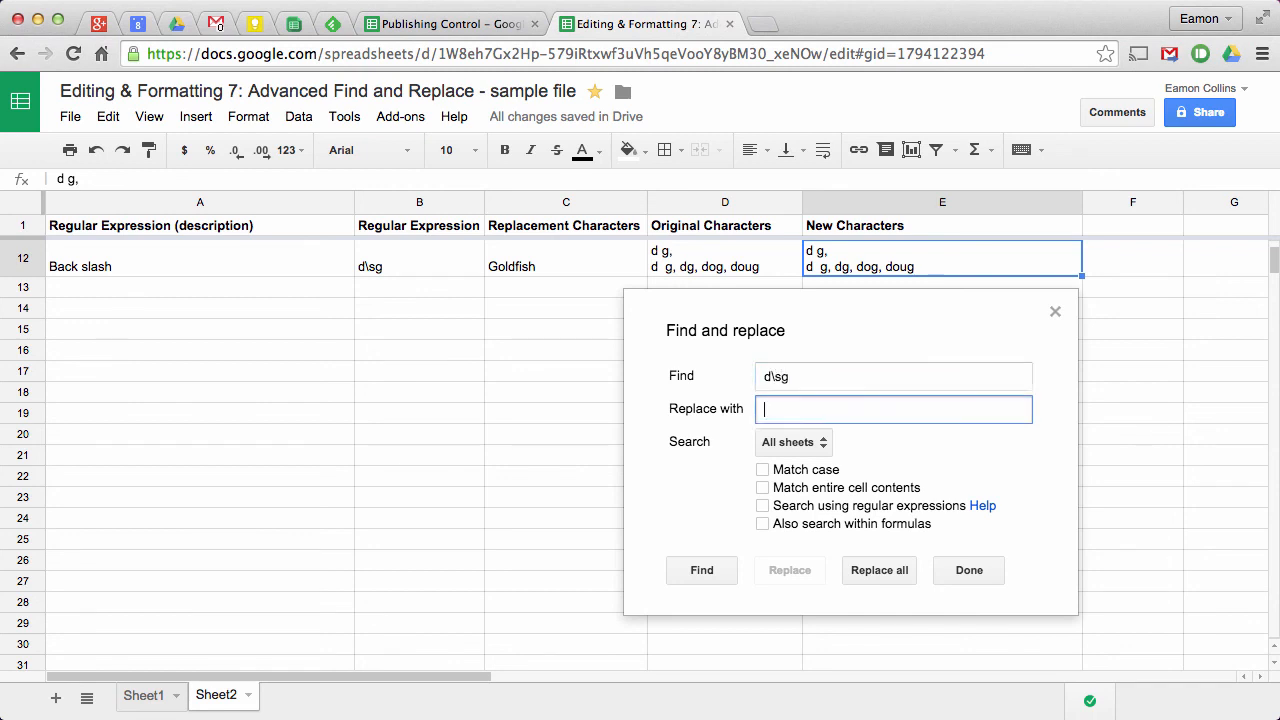
text(Goldfish)
Limit the search to Sheet2!E12, enable Match case and regular expressions, replace all matches with "Goldfish", and close the dialog
click(762, 505)
click(780, 445)
click(840, 495)
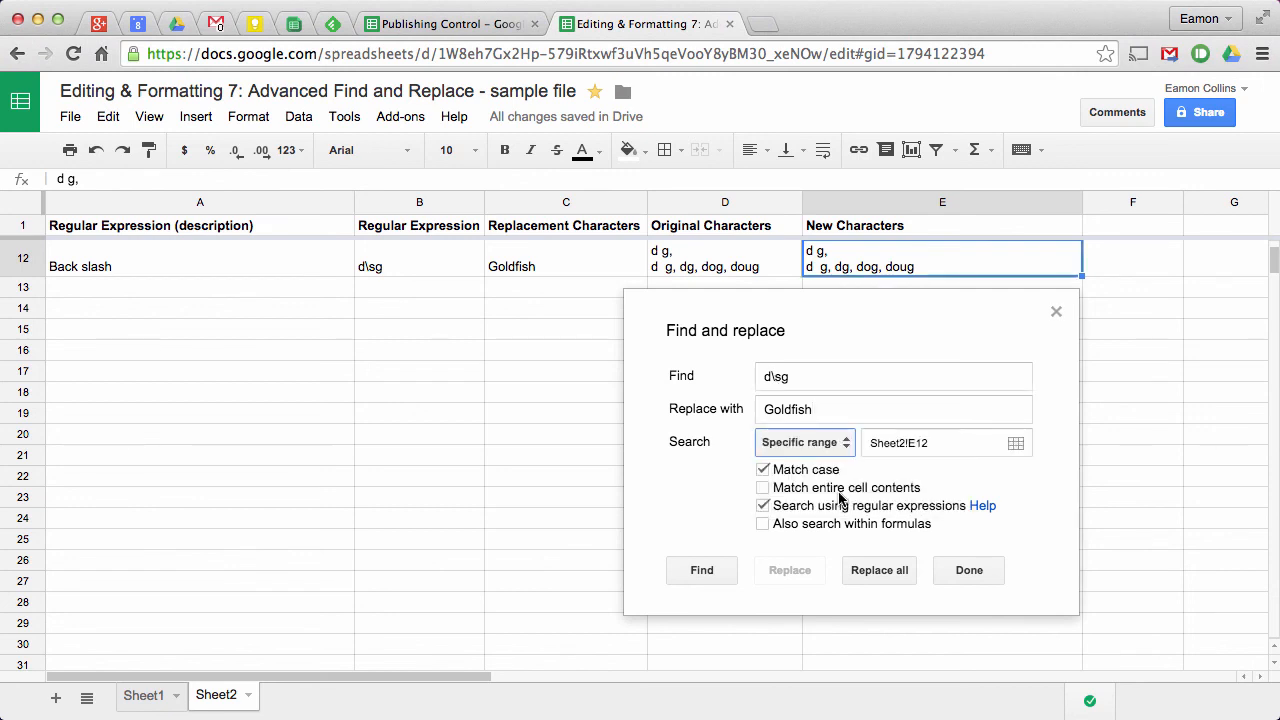
click(894, 572)
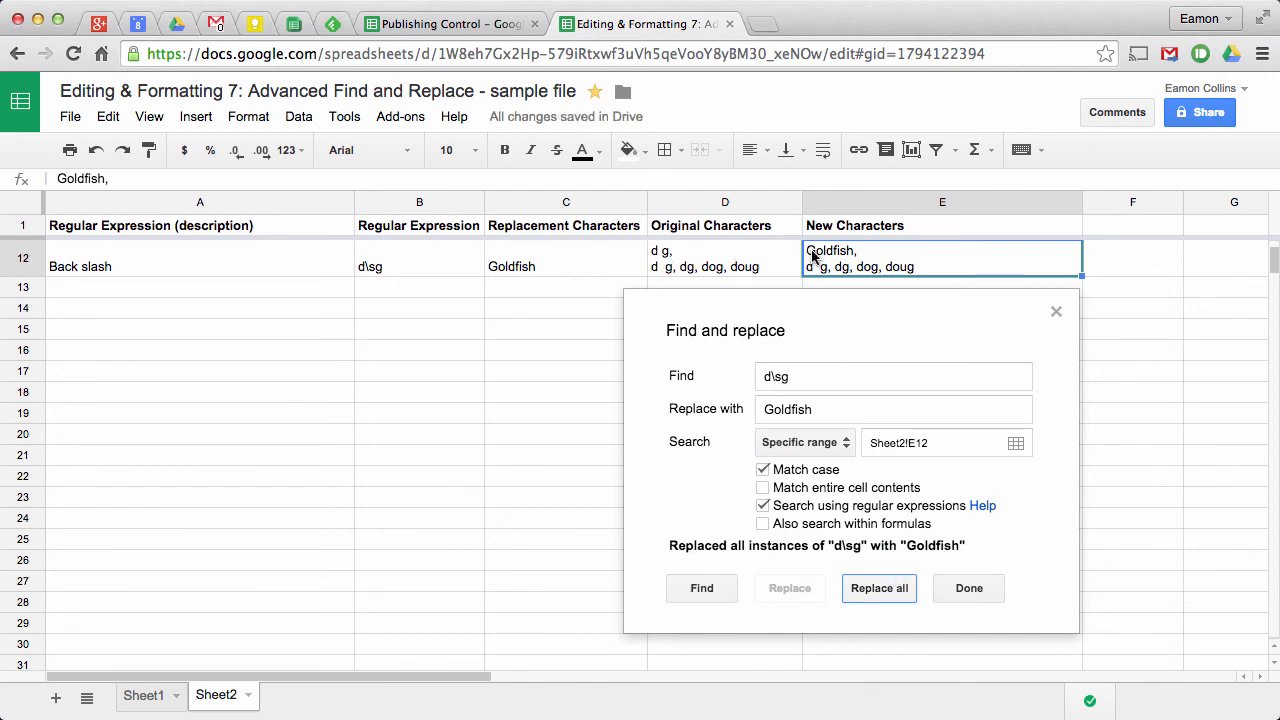
click(969, 588)
scroll(567, 348, up, 5)
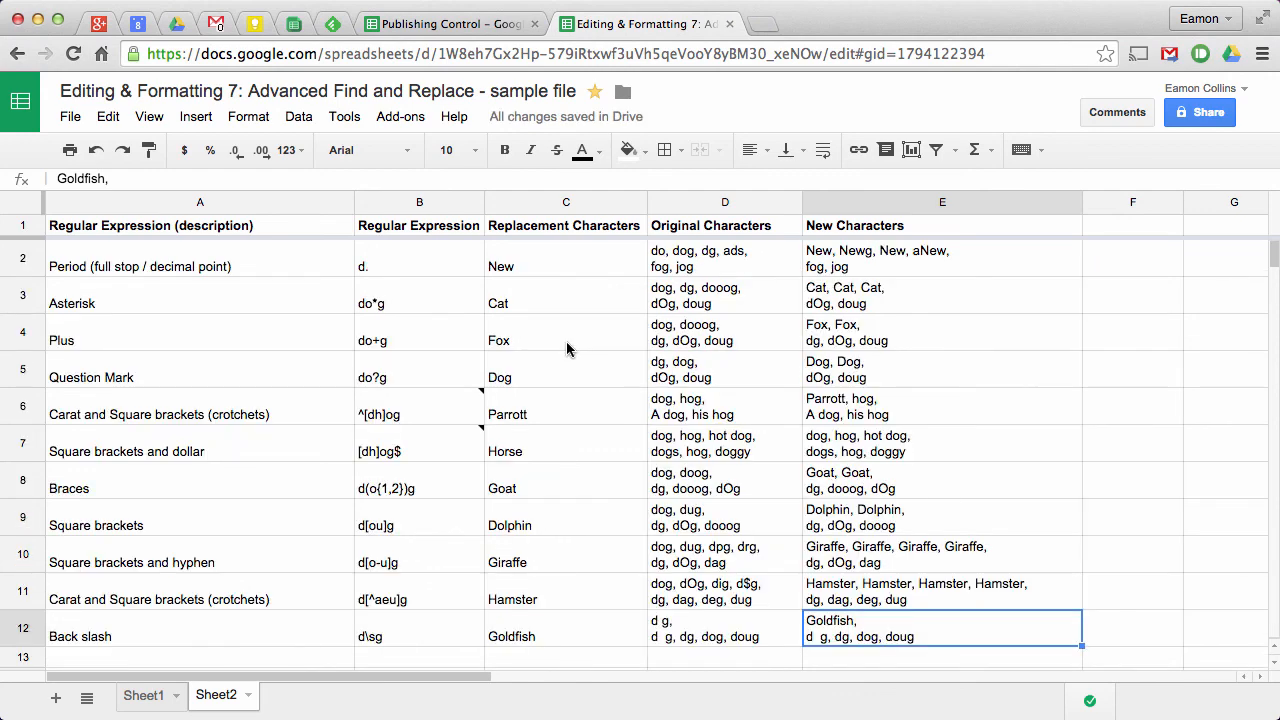